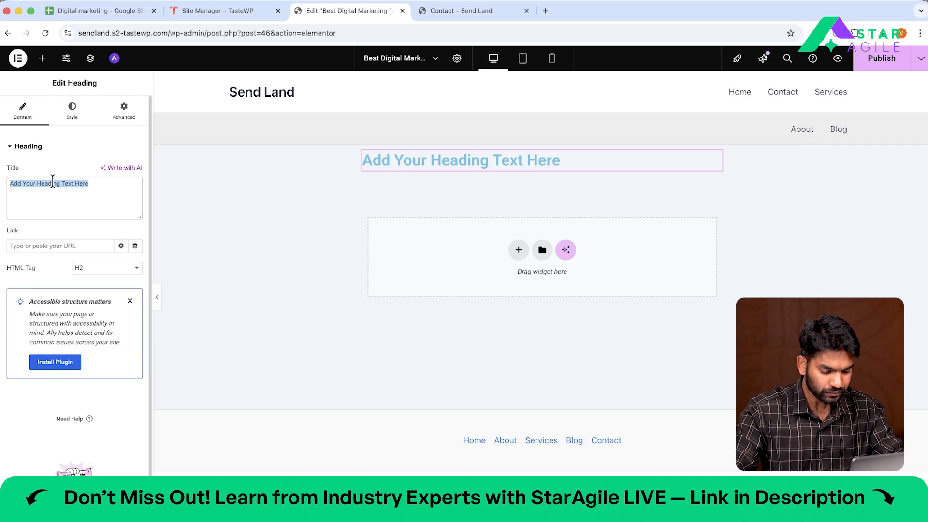
Set the heading's title to "Best Digital Marketing Tools in 2026"
text(Best Digital Marketing Tools in 2026)
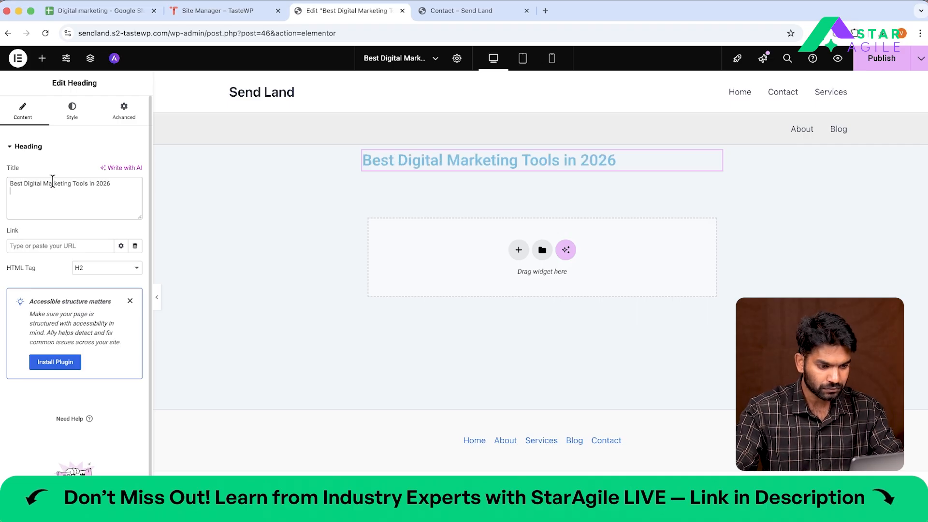
Add a single-column flexbox container below the main heading and place a Text Editor widget in it
click(517, 250)
click(510, 290)
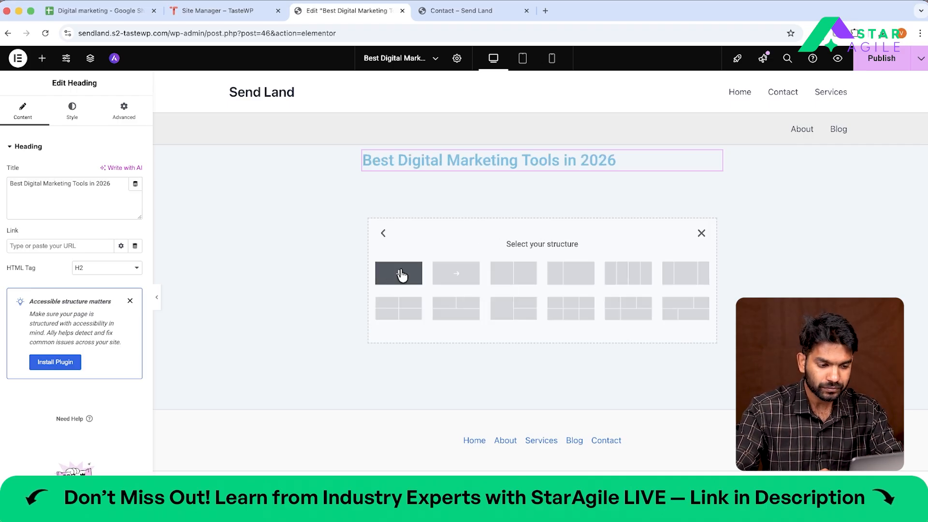
click(402, 275)
click(541, 212)
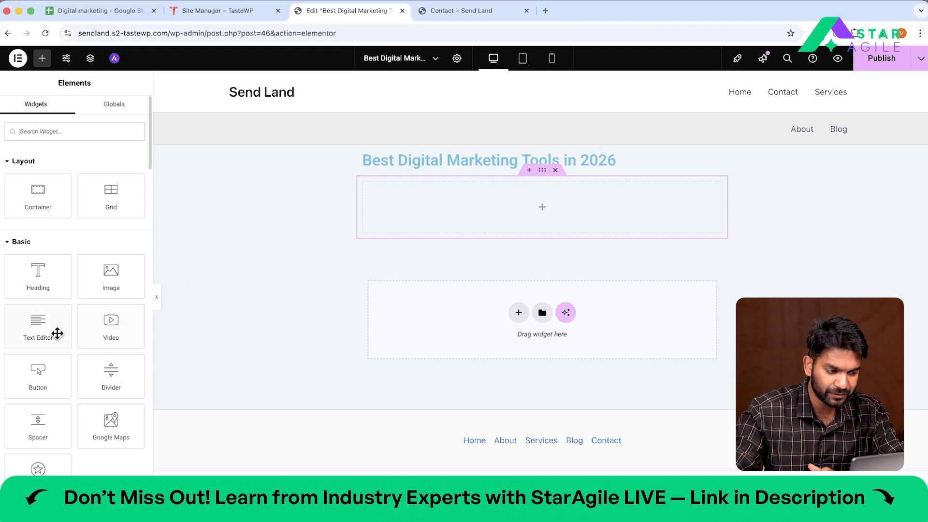
drag(58, 333, 475, 216)
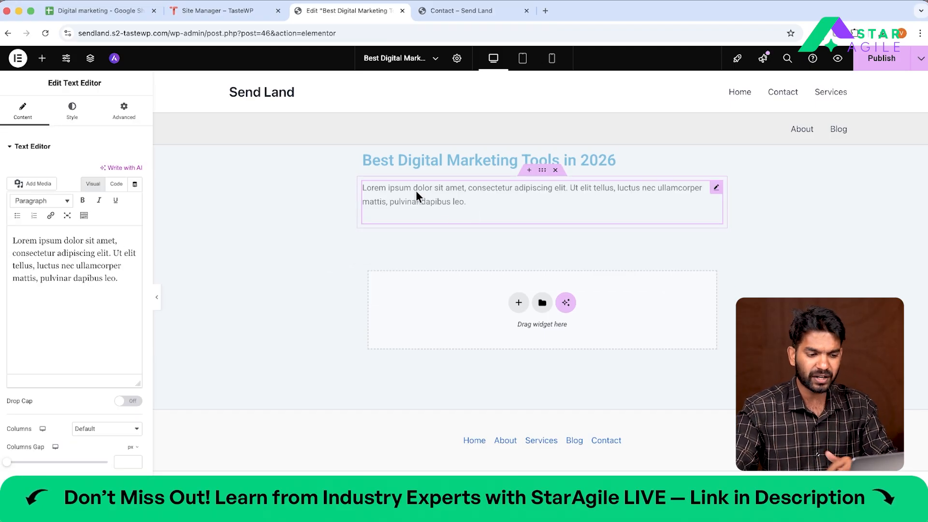
Replace the placeholder paragraph with "In this Blog we are going to discuss about the Best 100 Digital marketing Tools in 2026."
drag(78, 311, 11, 247)
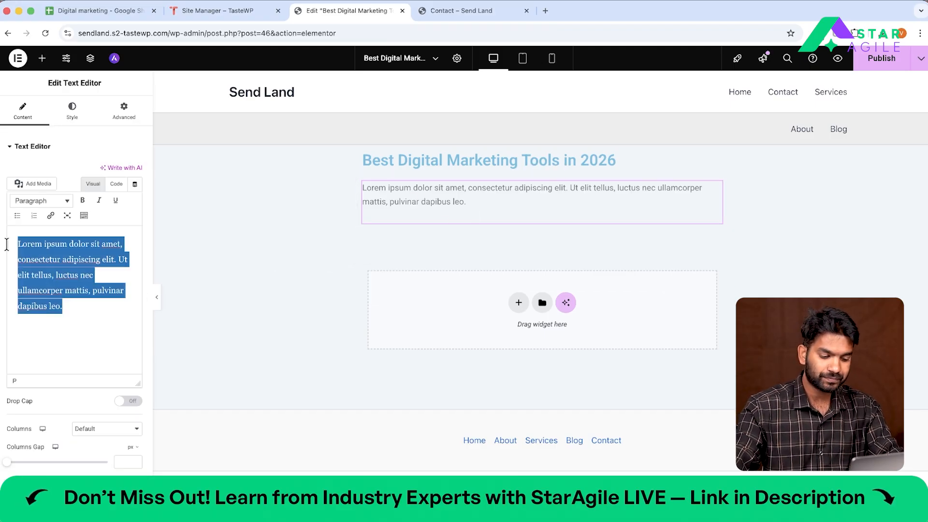
text(In this Blog we are going to dis)
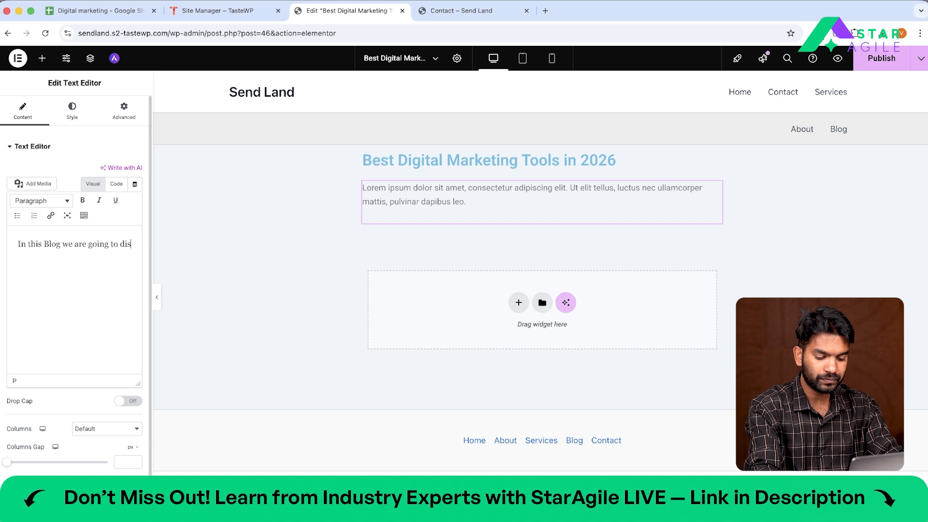
text(cuss about the Best 100)
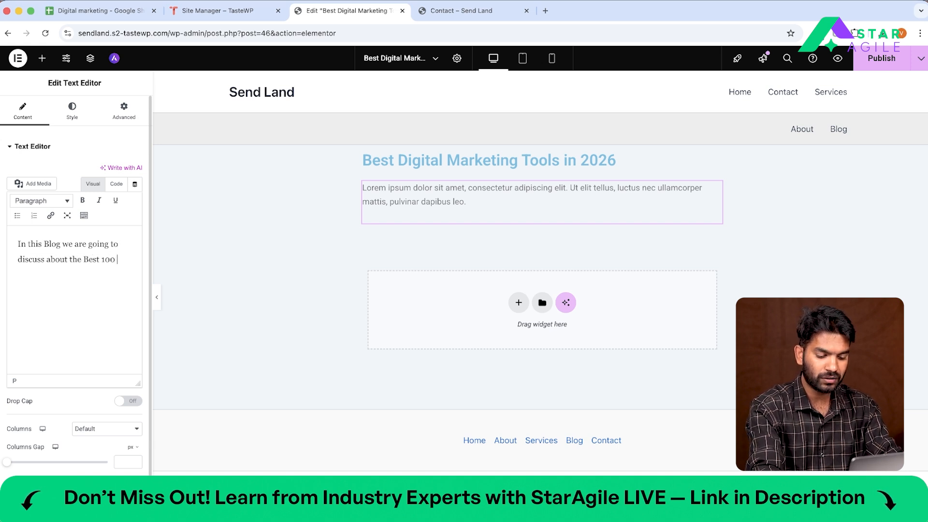
text(Digital marketing Tools)
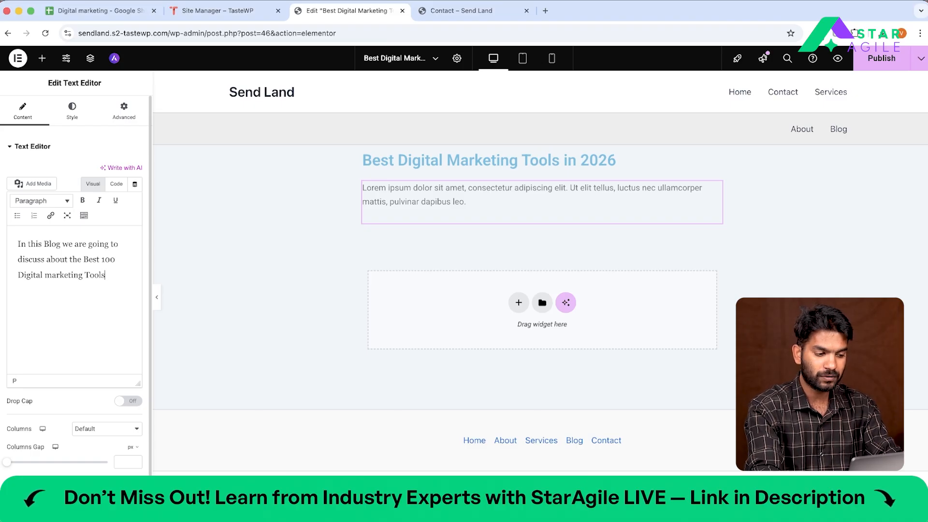
text( 2020)
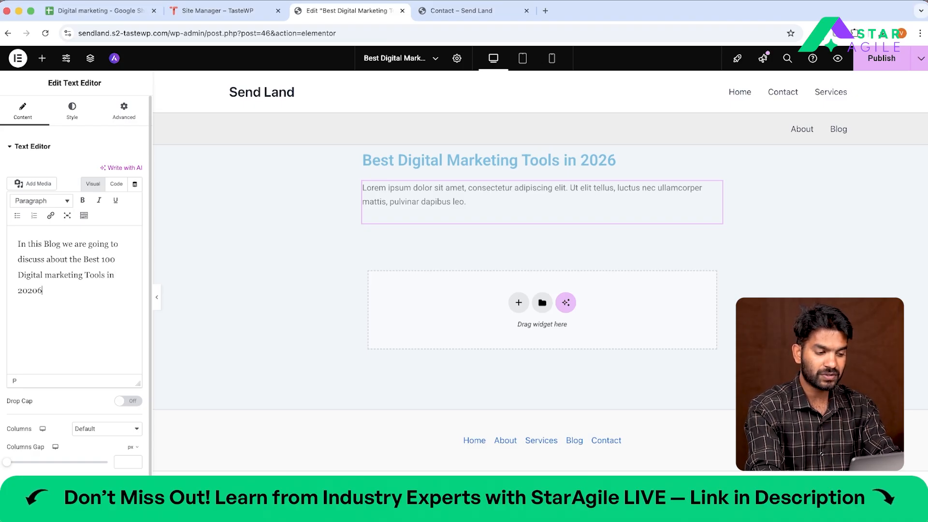
text(6)
key(BackSpace)
key(BackSpace)
text(6)
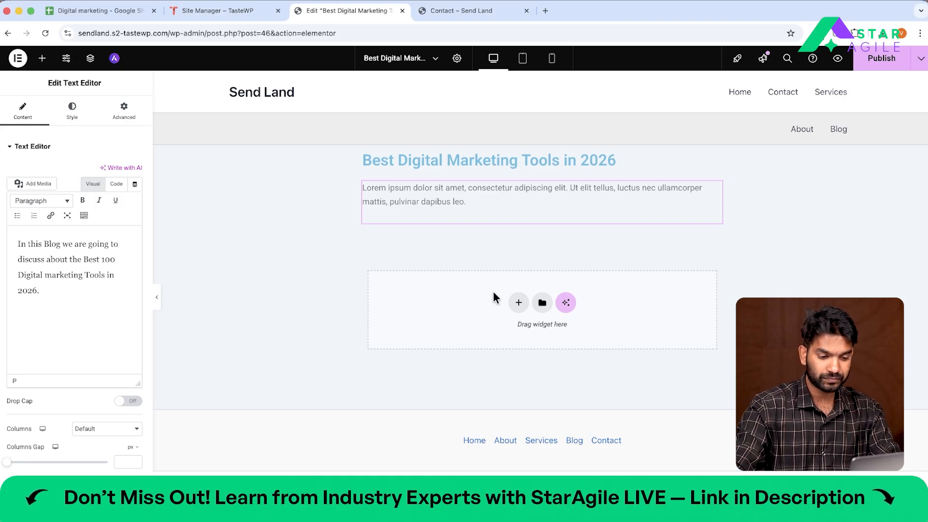
Add a single-column container below the introduction paragraph and place a Heading widget in it
click(519, 303)
click(498, 340)
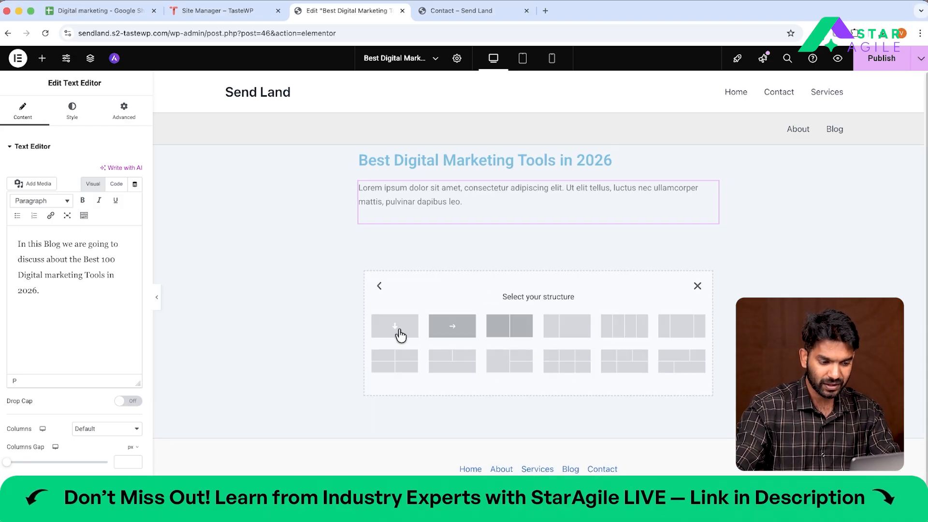
click(395, 330)
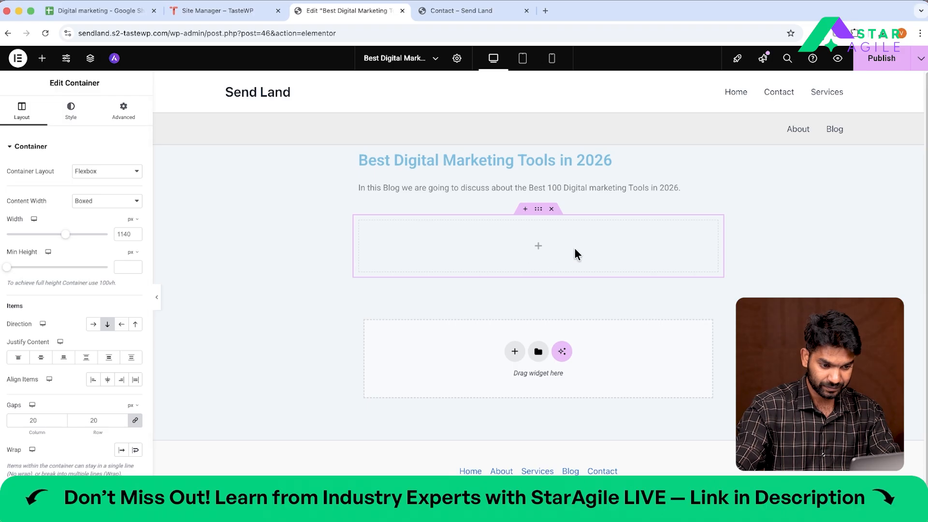
click(538, 246)
drag(33, 288, 497, 267)
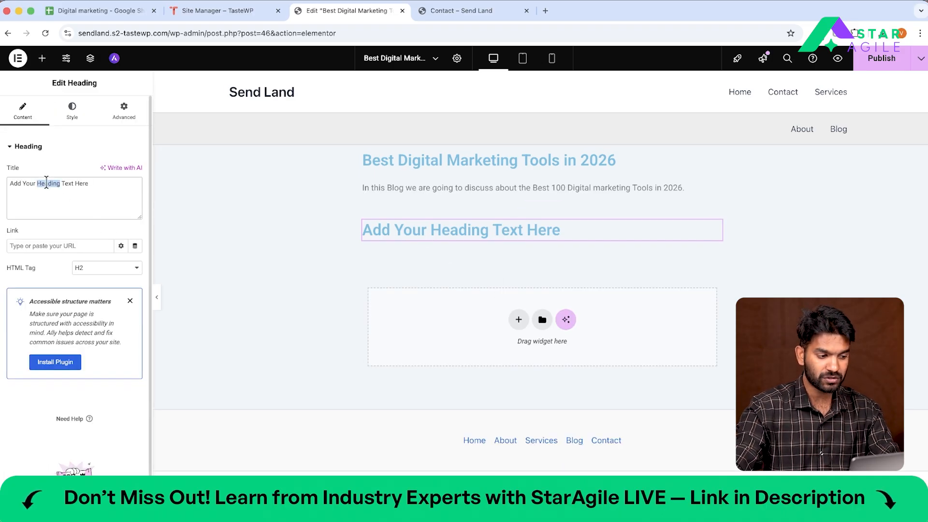
Set the second heading's title to "List of 100 Digital marketing Tools"
triple_click(60, 180)
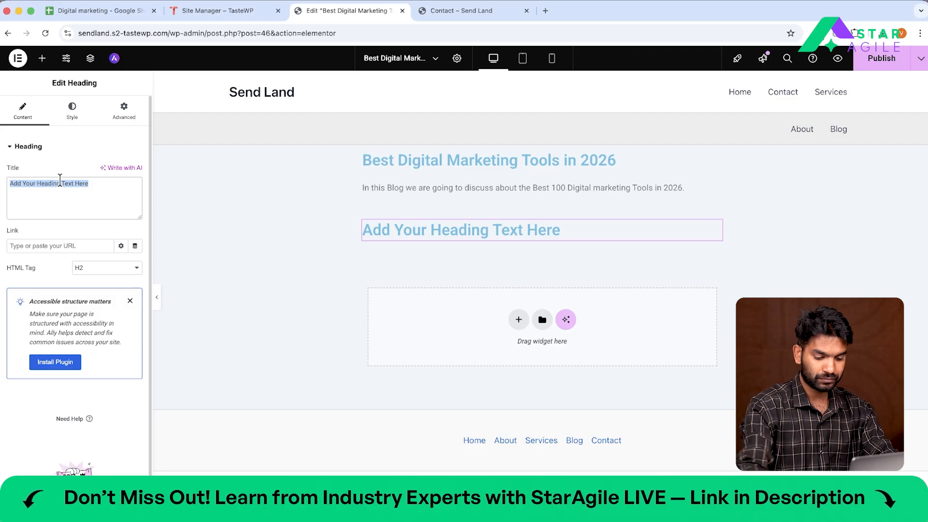
text(List of)
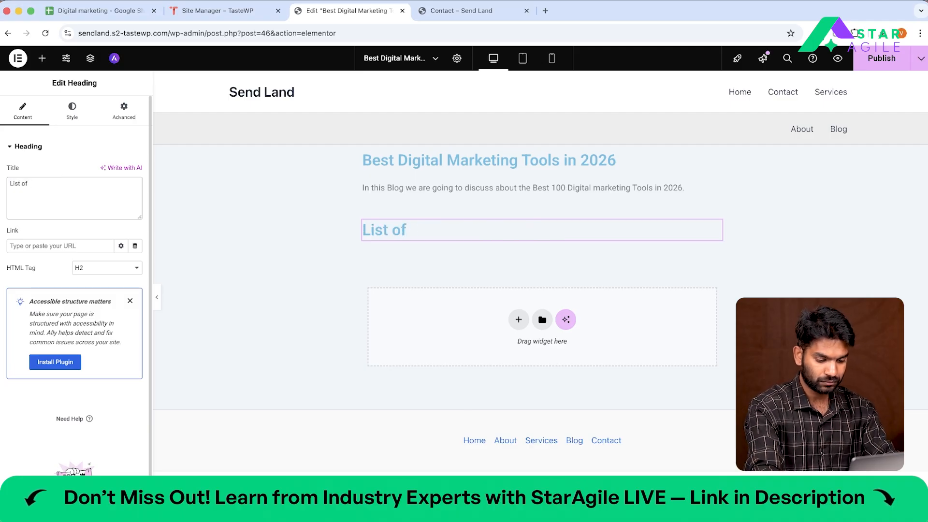
text( 100 Tool)
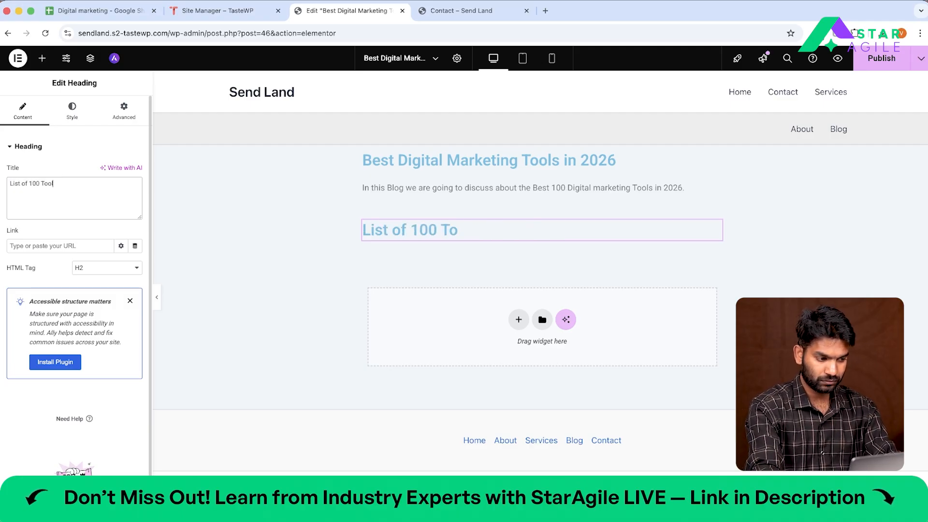
text(s)
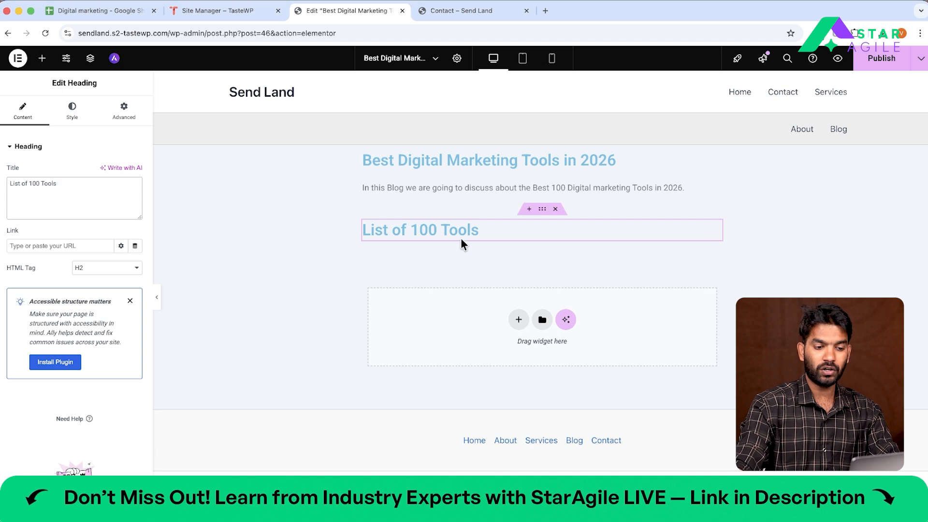
click(42, 184)
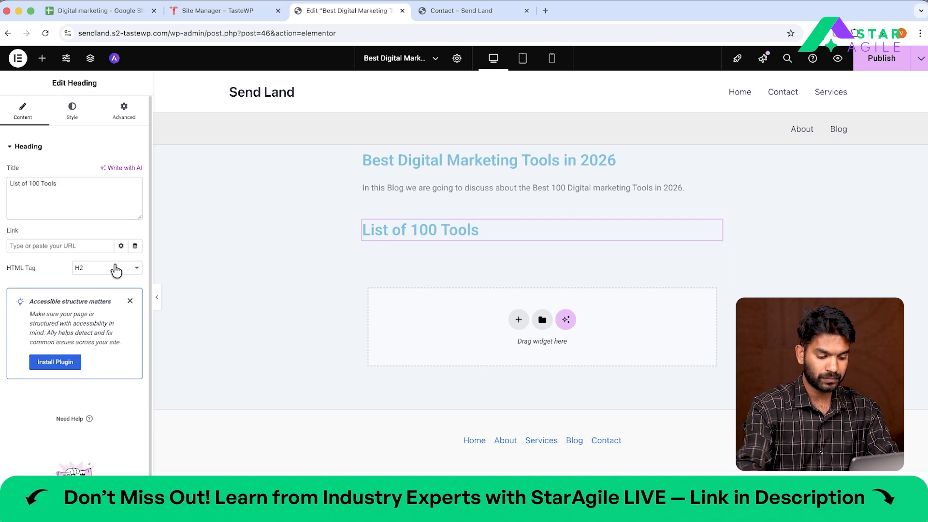
text(Digital marketing)
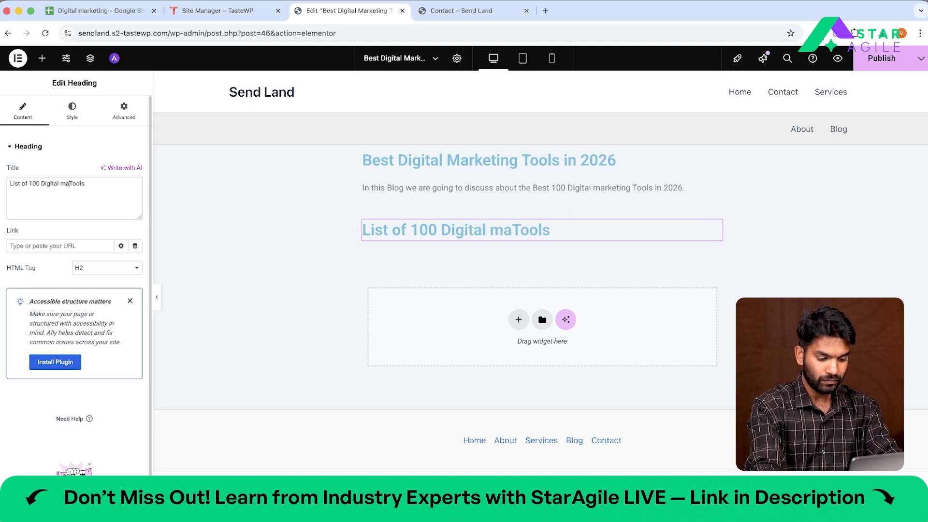
Add a single-column container below the "List of 100 Digital marketing Tools" heading and place a Text Editor widget in it
click(271, 328)
click(515, 321)
click(503, 345)
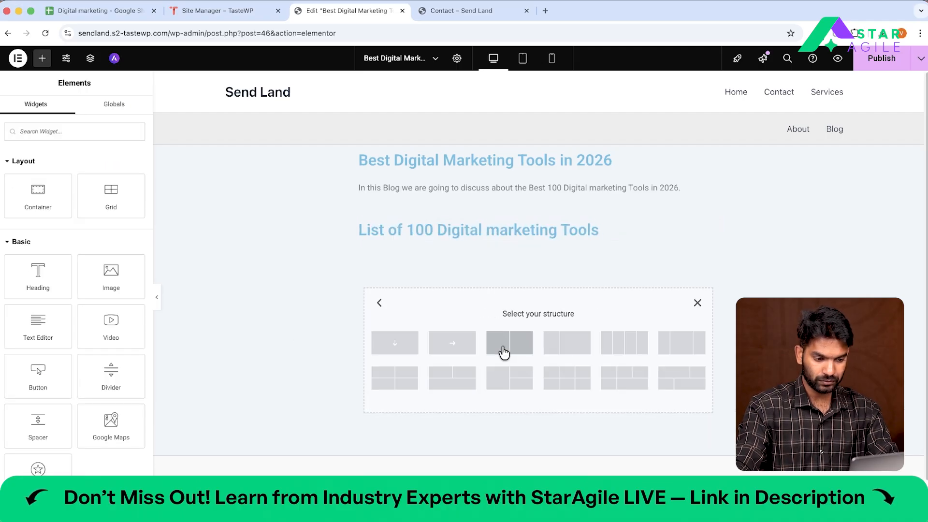
click(394, 343)
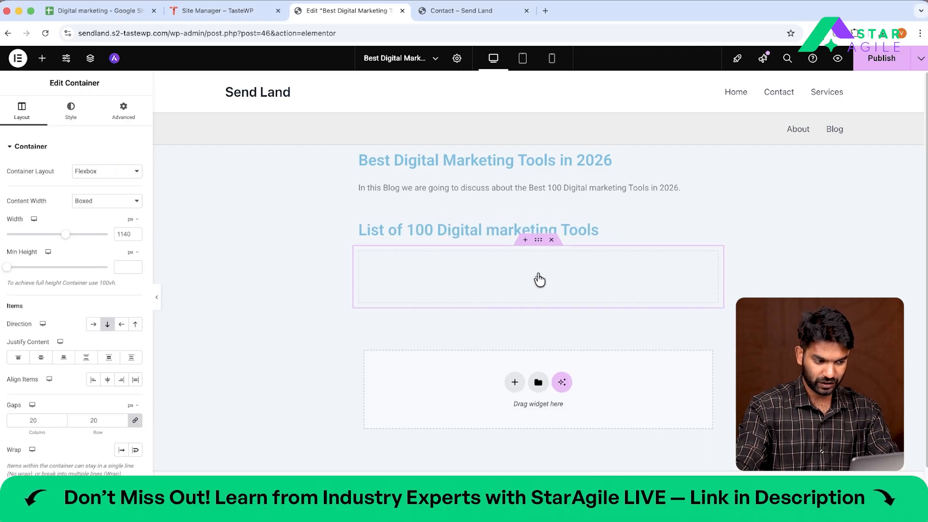
click(540, 279)
text(lis)
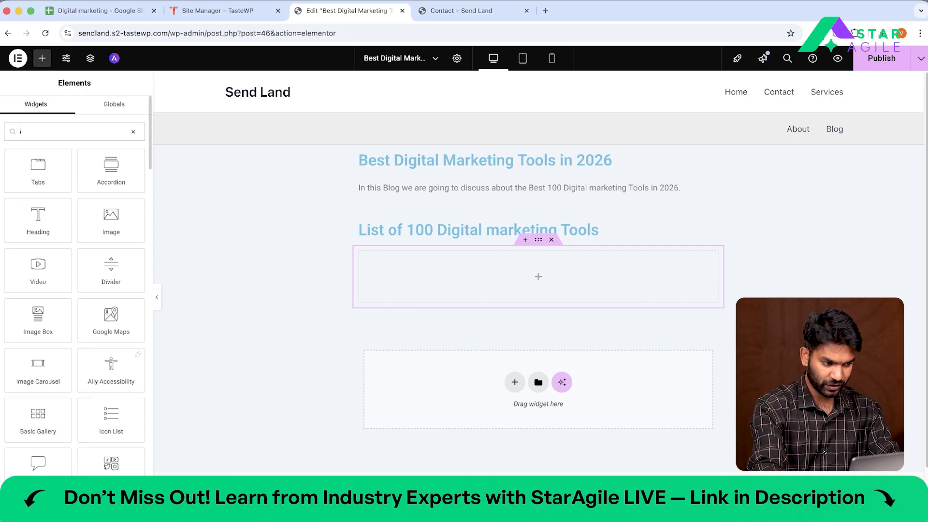
click(133, 131)
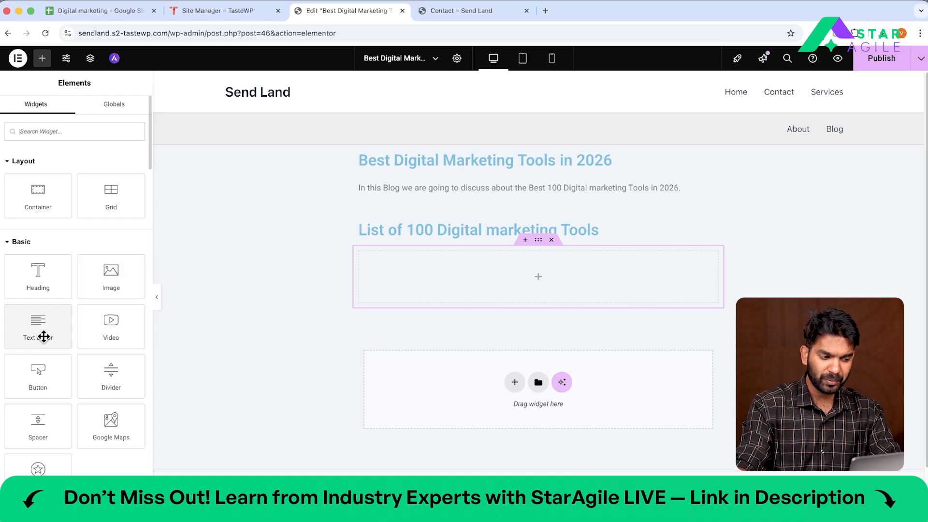
drag(44, 337, 480, 295)
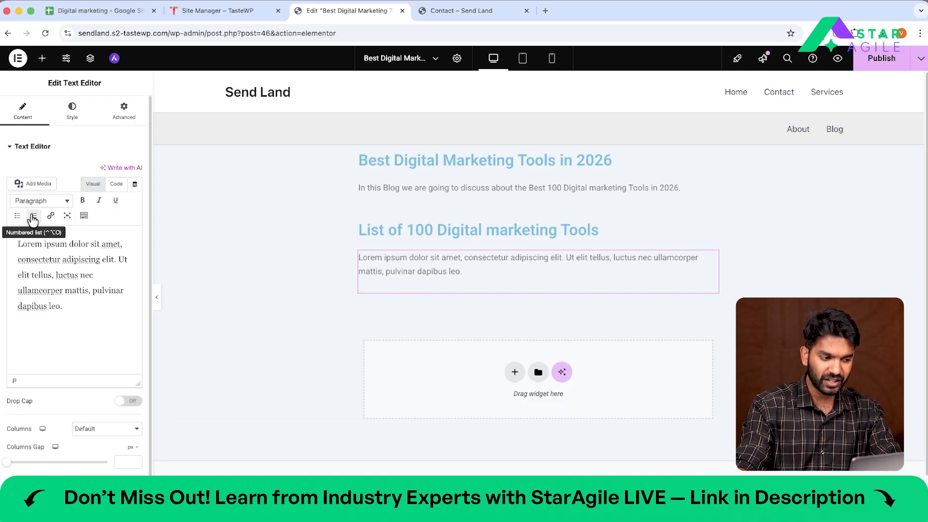
Clear the placeholder text in the new text editor and start an empty bulleted list
click(17, 216)
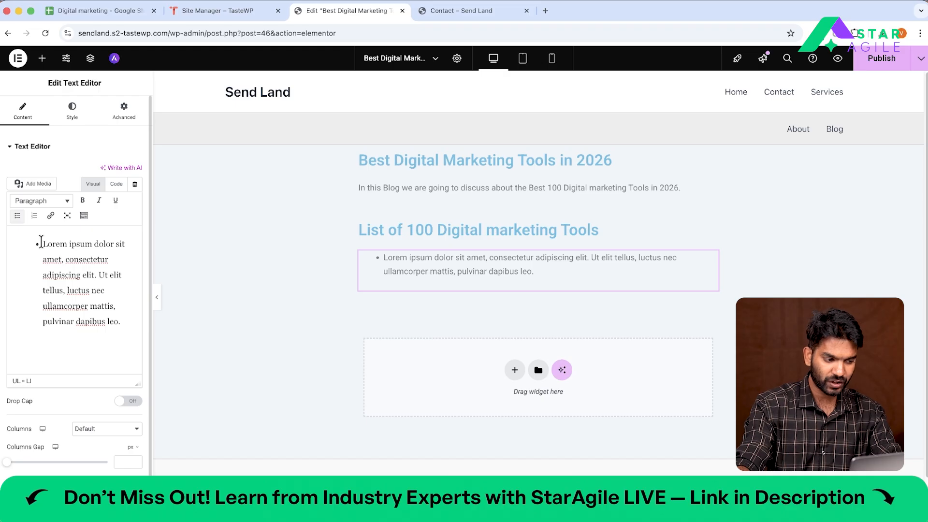
drag(42, 243, 127, 335)
key(BackSpace)
key(BackSpace)
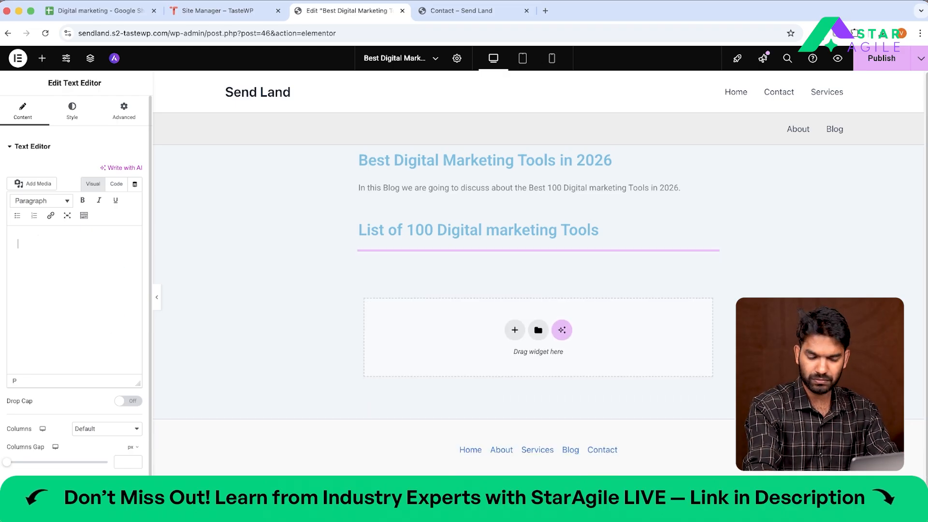
click(17, 217)
Enter the bullet items Canva, Ubersuggest, Google ads, Meta ads and Mailchimp, then deselect the text widget
text(C)
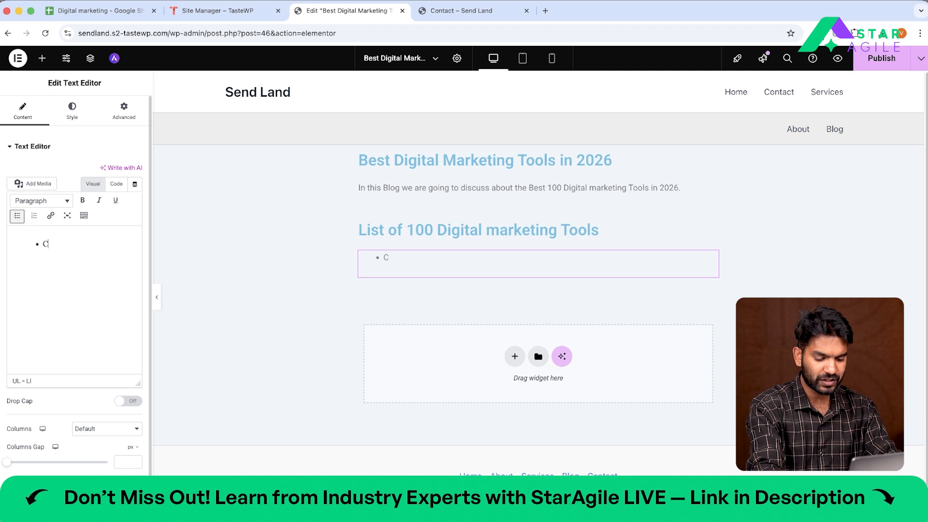
text(anva)
key(Return)
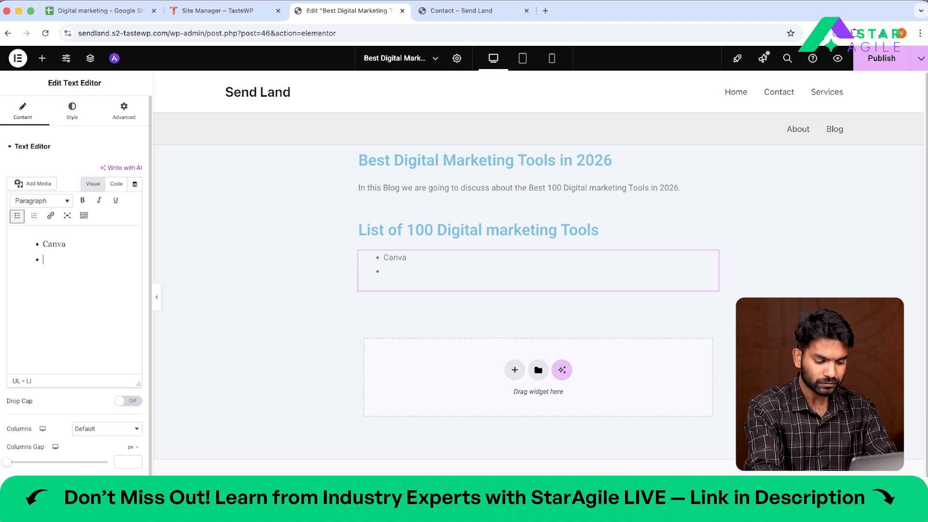
text(Ubersugges)
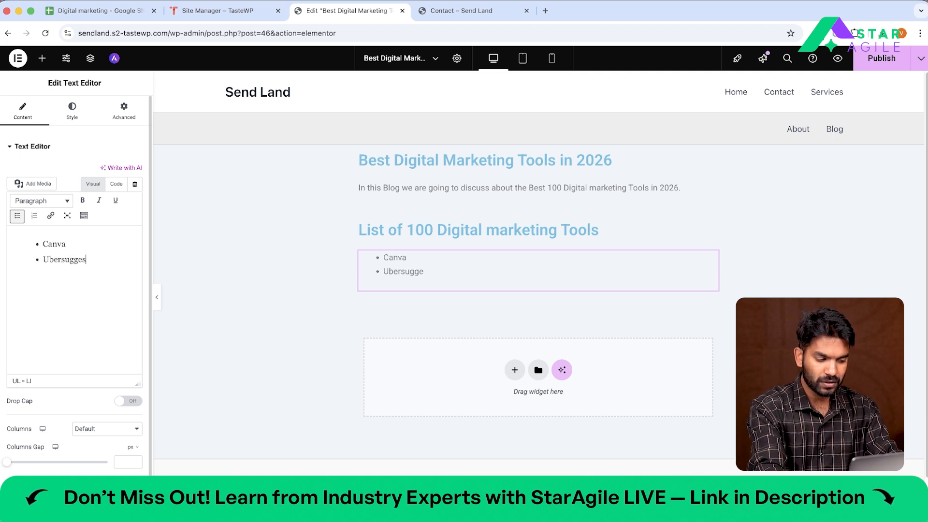
text(t Google)
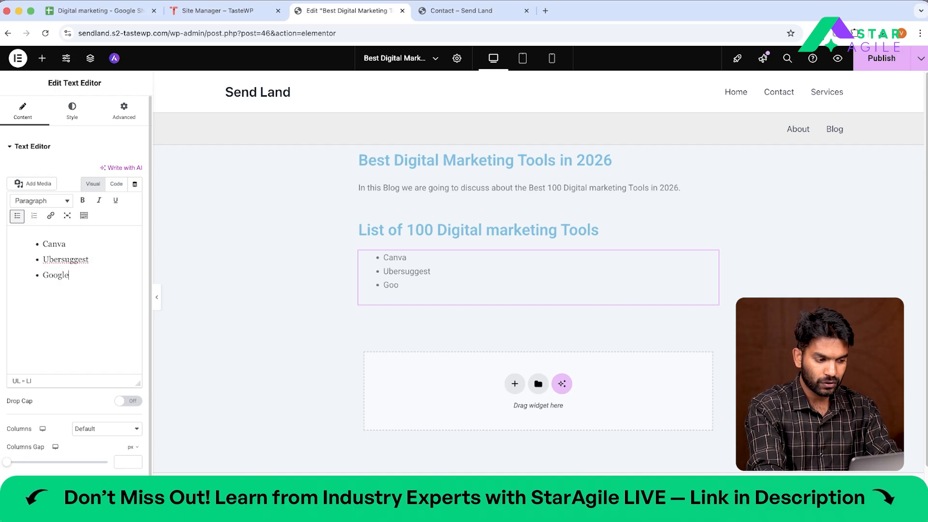
text( ads)
key(Return)
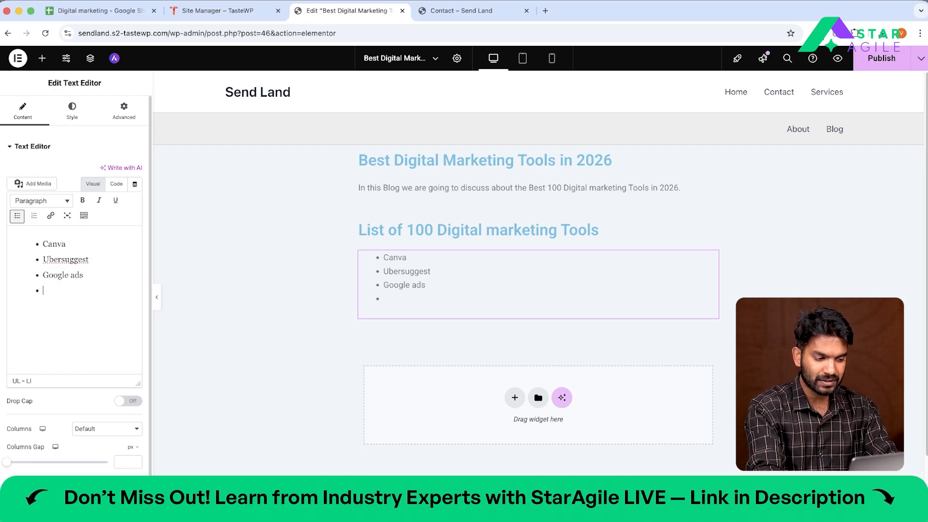
text(Meta ads)
key(Return)
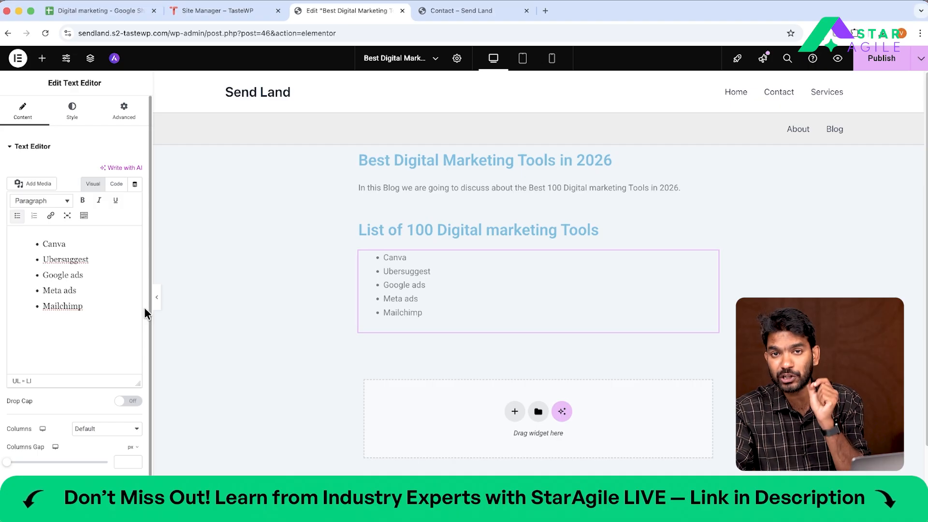
click(322, 367)
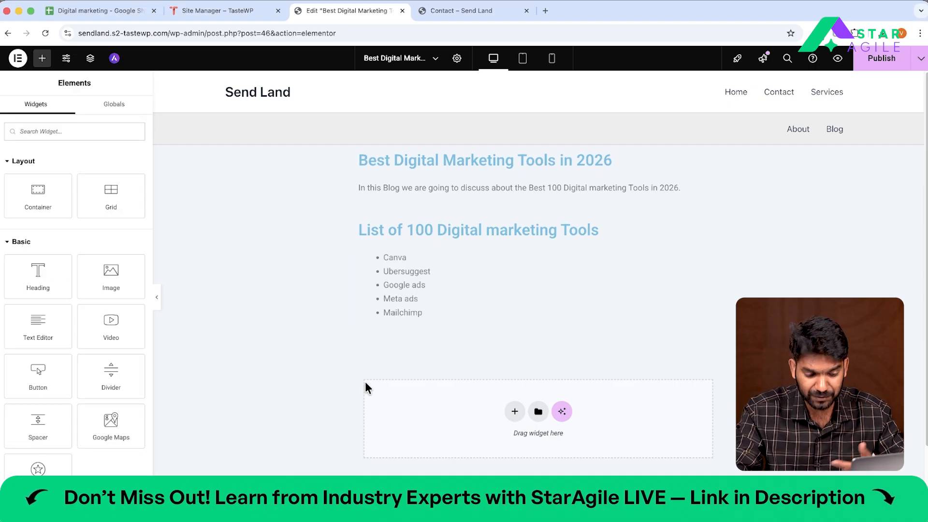
Add a single-column container below the bulleted tool list and place a heading titled "Canva" in it
click(514, 412)
click(491, 444)
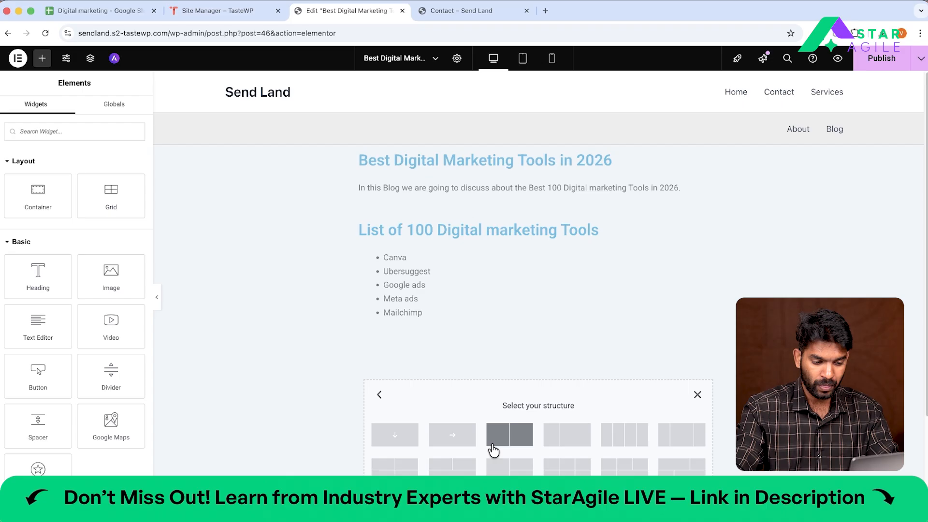
click(394, 438)
click(536, 371)
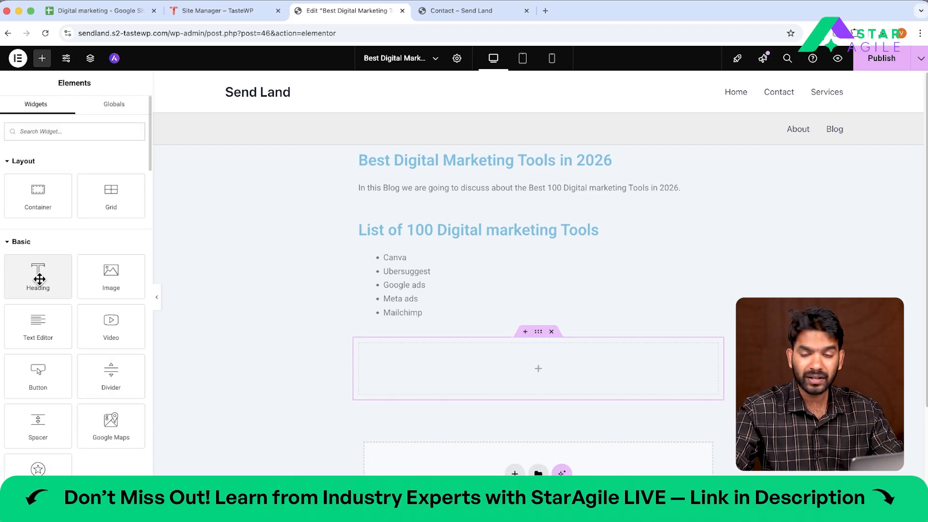
drag(37, 274, 493, 369)
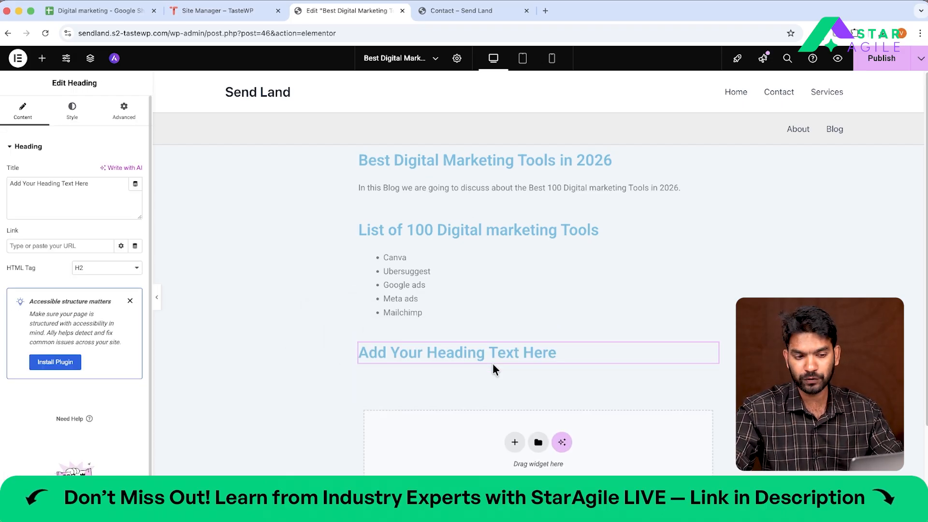
triple_click(50, 189)
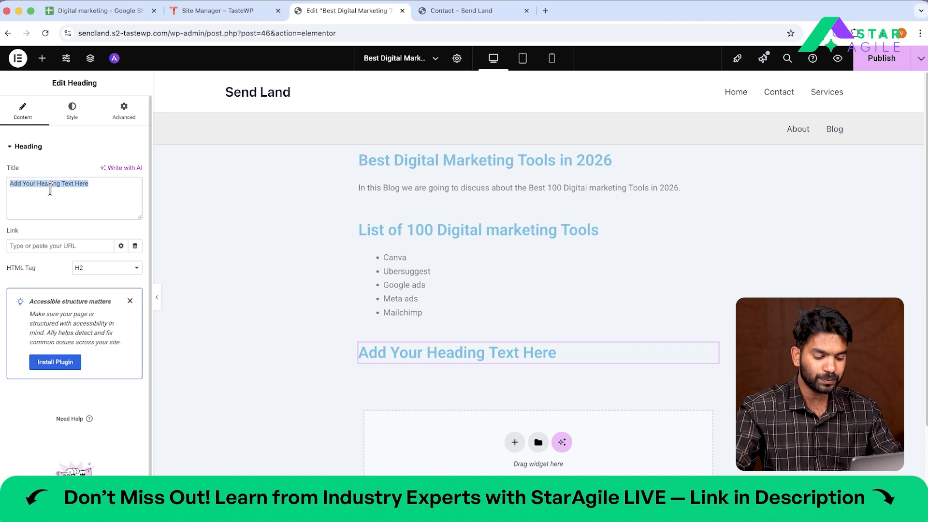
text(Canva)
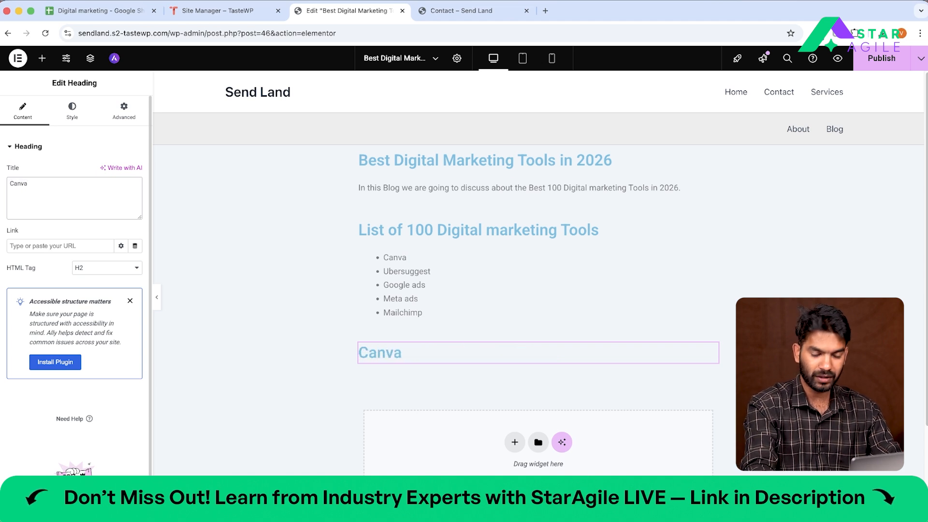
Add a container with two equal columns below the "Canva" heading
scroll(437, 320, down, 5)
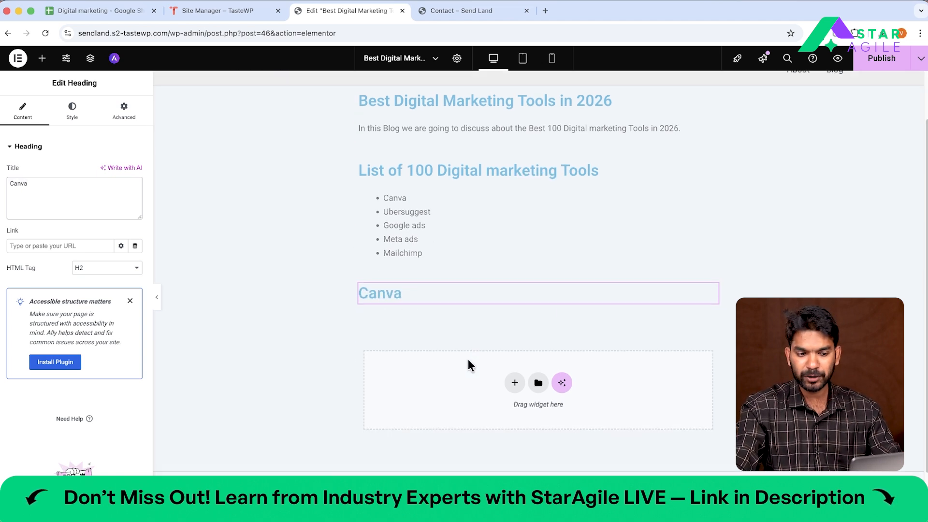
click(515, 321)
click(521, 363)
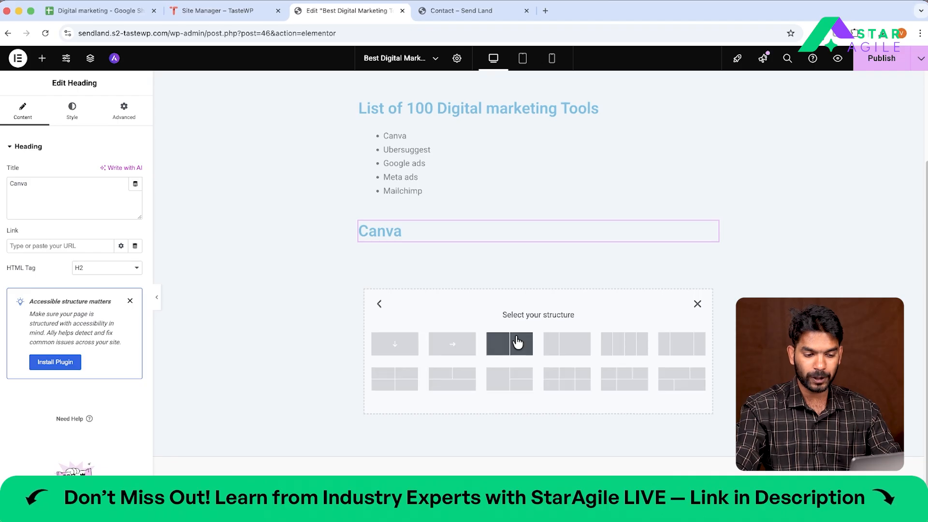
click(511, 342)
click(448, 284)
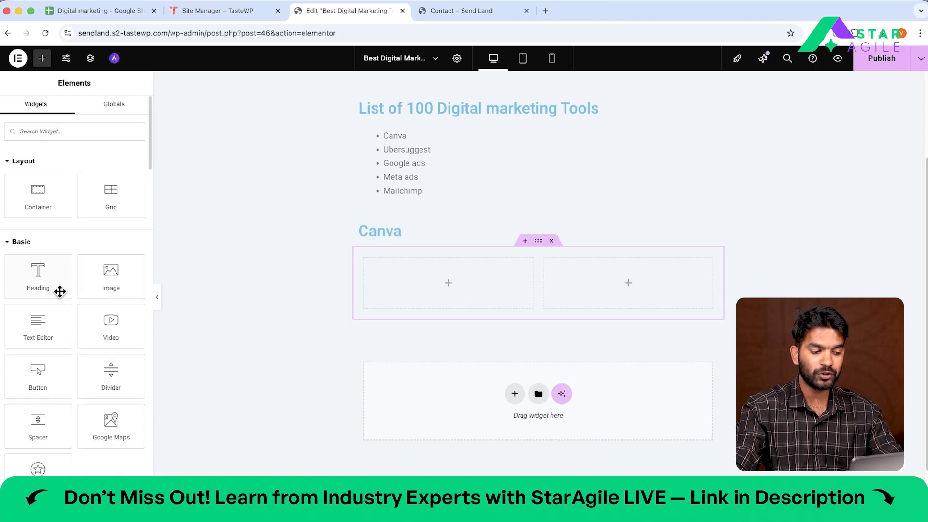
Insert the telephone-586266_1280.jpg image in the Canva section's first column and a Text Editor widget in its second column
drag(113, 278, 406, 290)
click(48, 222)
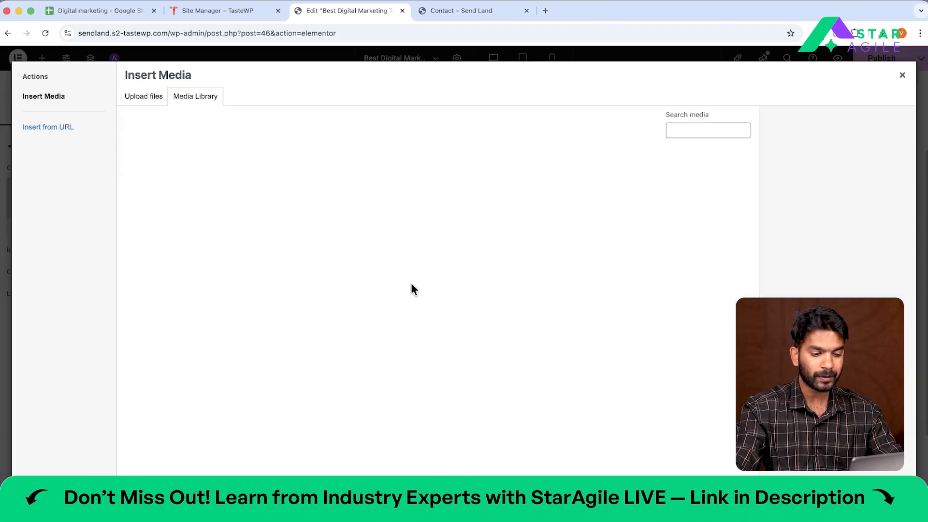
click(174, 193)
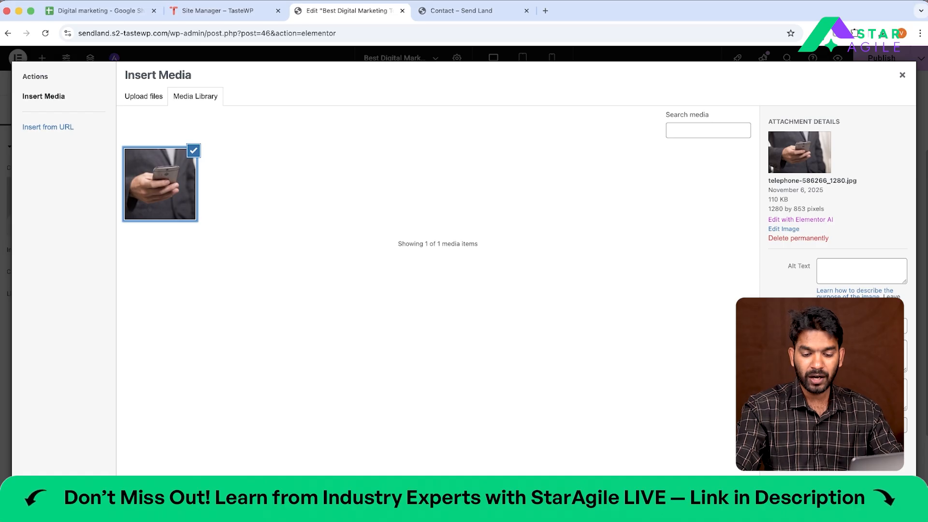
click(892, 491)
click(628, 315)
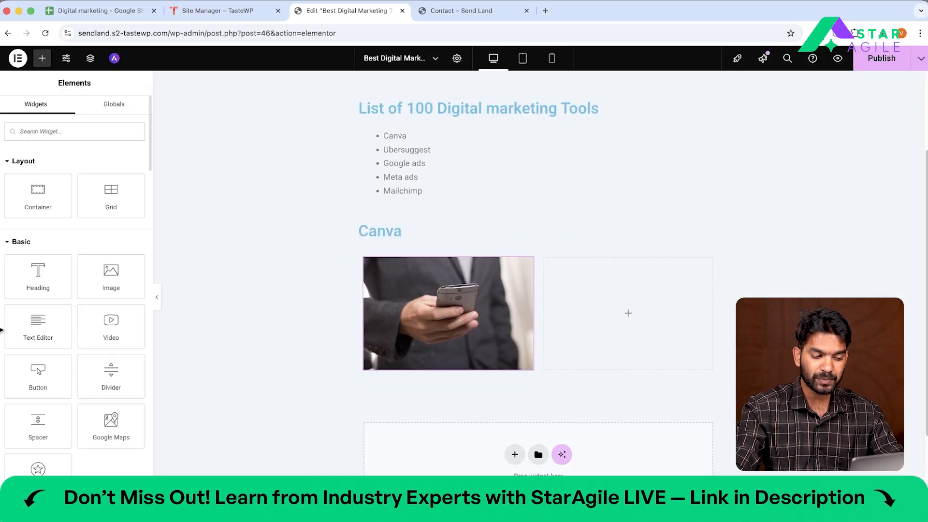
drag(50, 332, 671, 332)
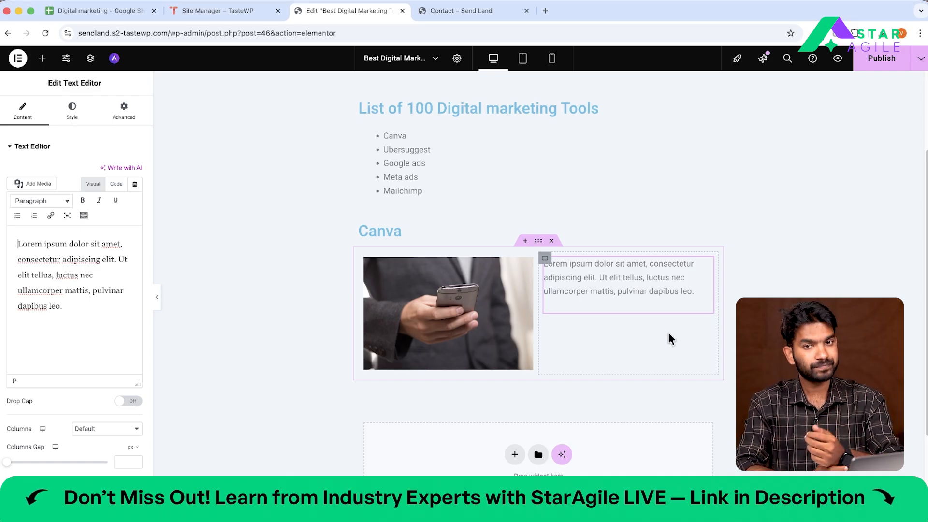
Add a single-column container below the Canva image and text, and place a heading titled "Uber Sugest" in it
click(508, 457)
click(506, 471)
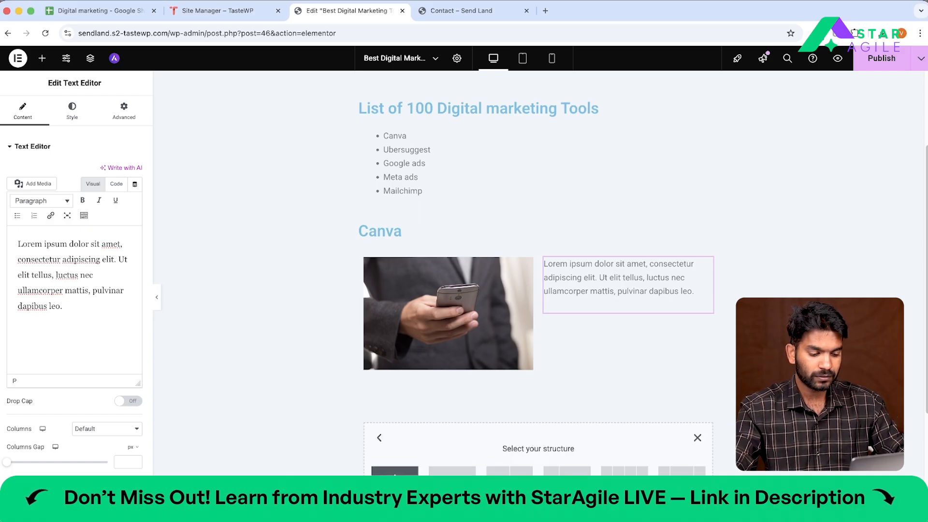
click(395, 471)
click(538, 412)
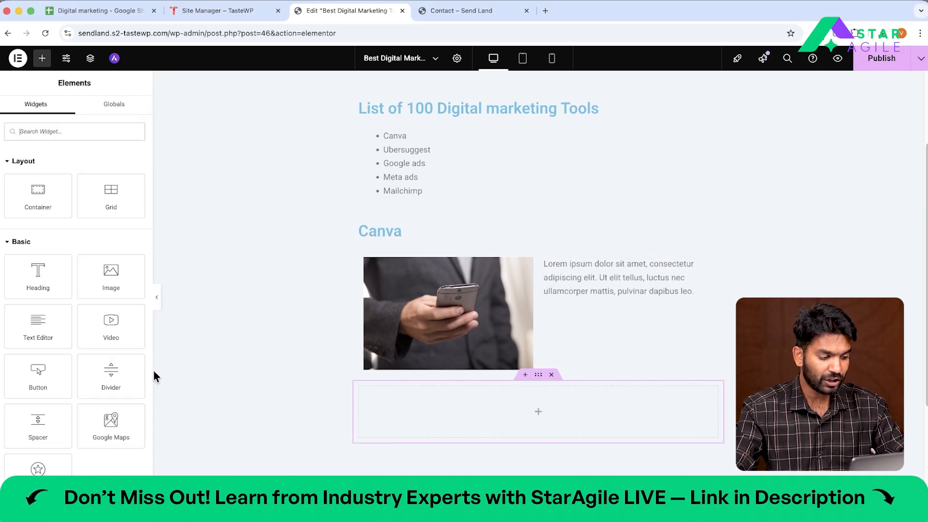
drag(62, 278, 536, 408)
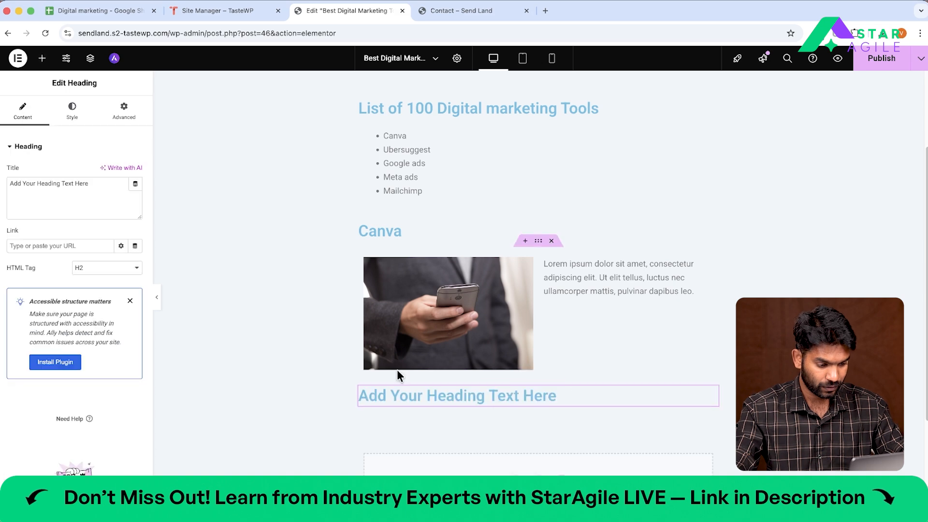
triple_click(35, 184)
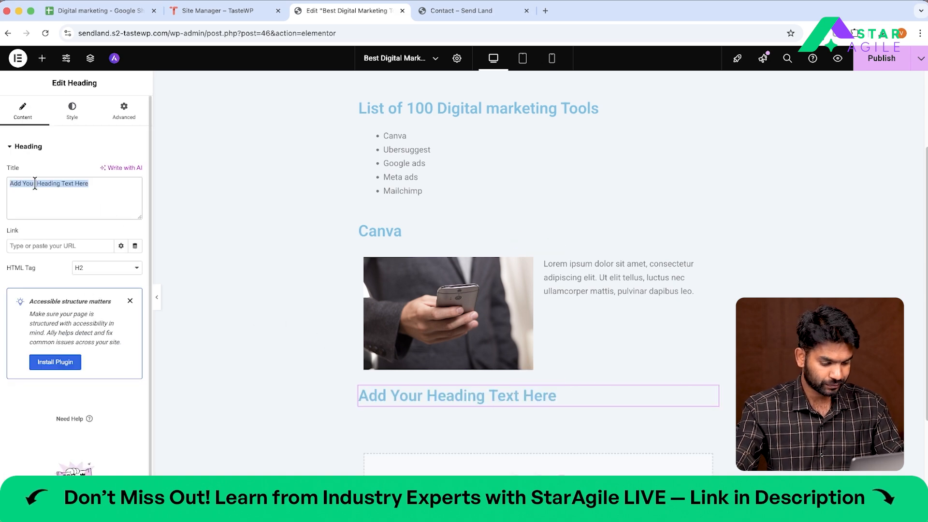
text(Uber Su)
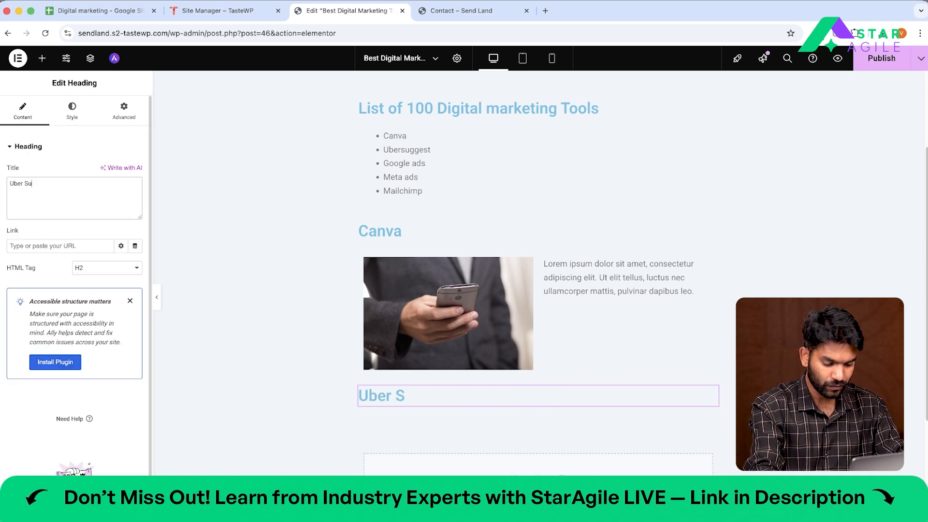
text(gest)
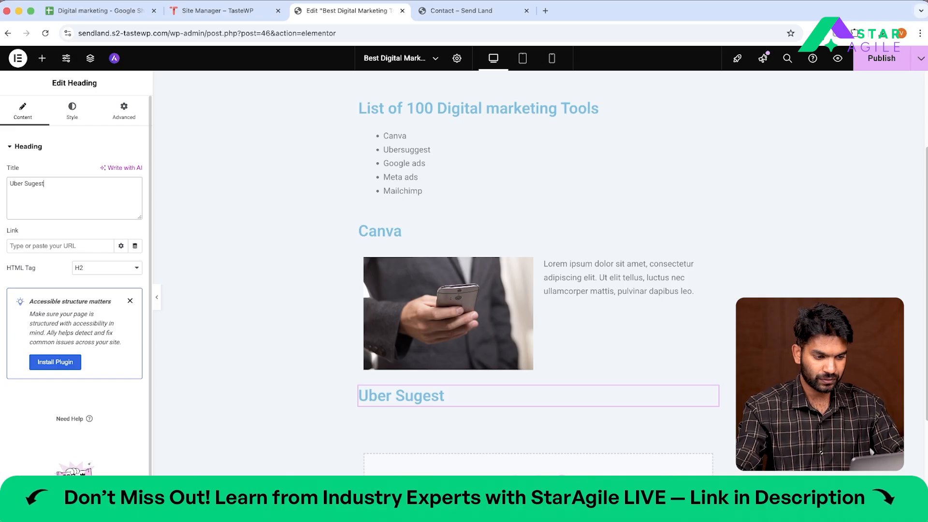
Add a container with two equal columns below the "Uber Sugest" heading
scroll(218, 280, down, 5)
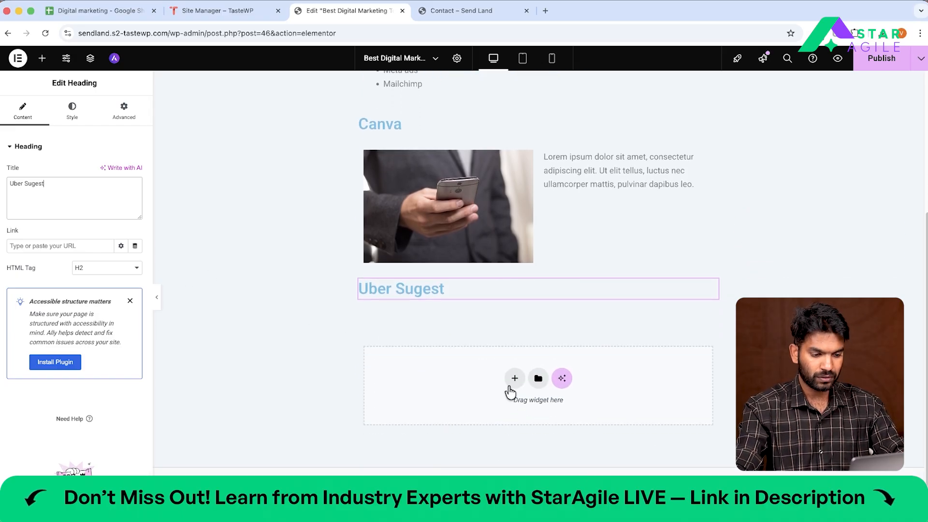
click(515, 382)
click(502, 408)
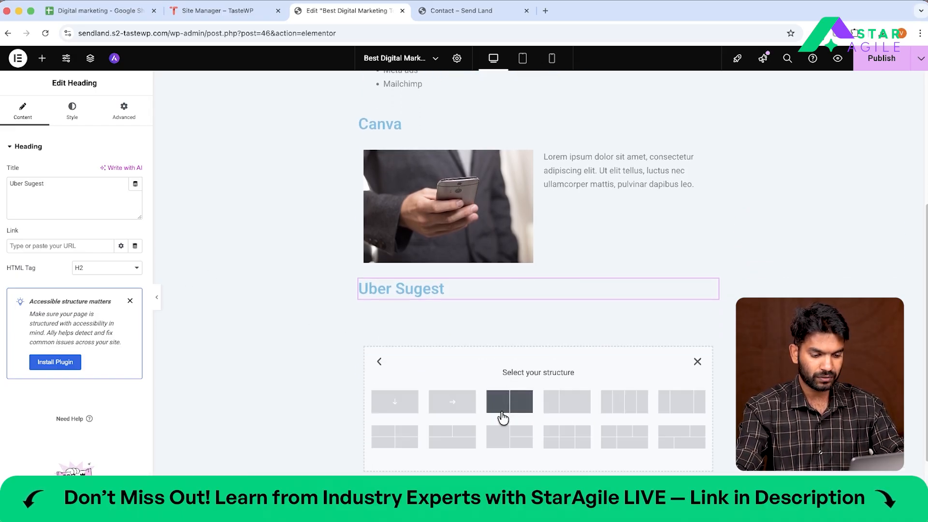
click(513, 403)
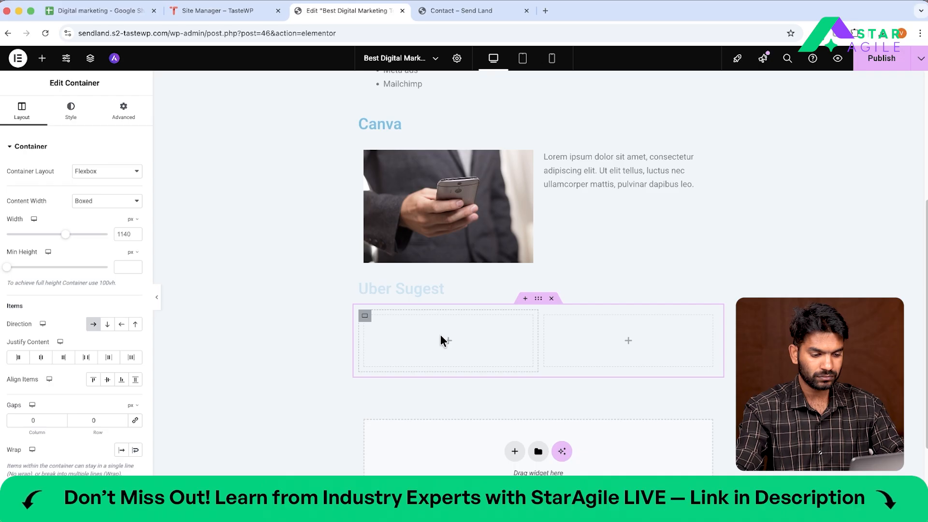
click(444, 343)
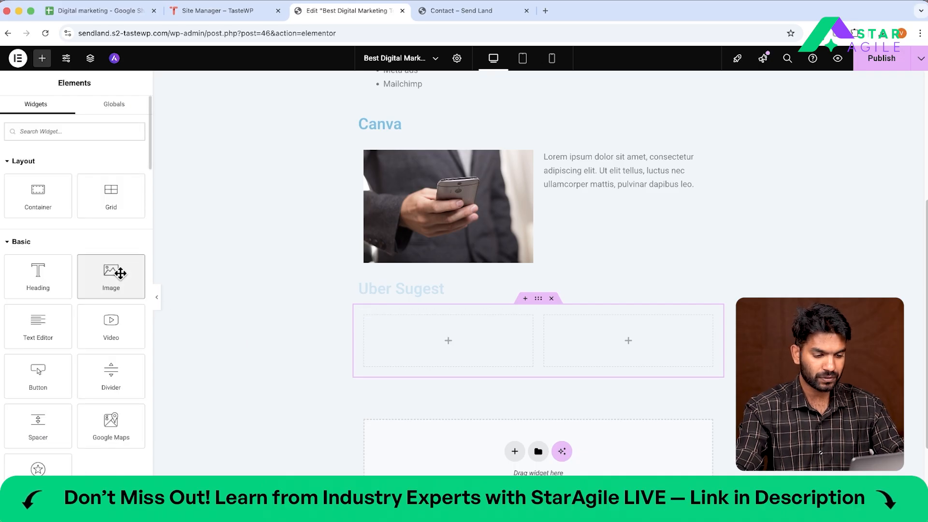
Fill the Uber Sugest section's first column with the telephone-586266_1280.jpg image and its second column with a Text Editor widget
drag(120, 274, 493, 342)
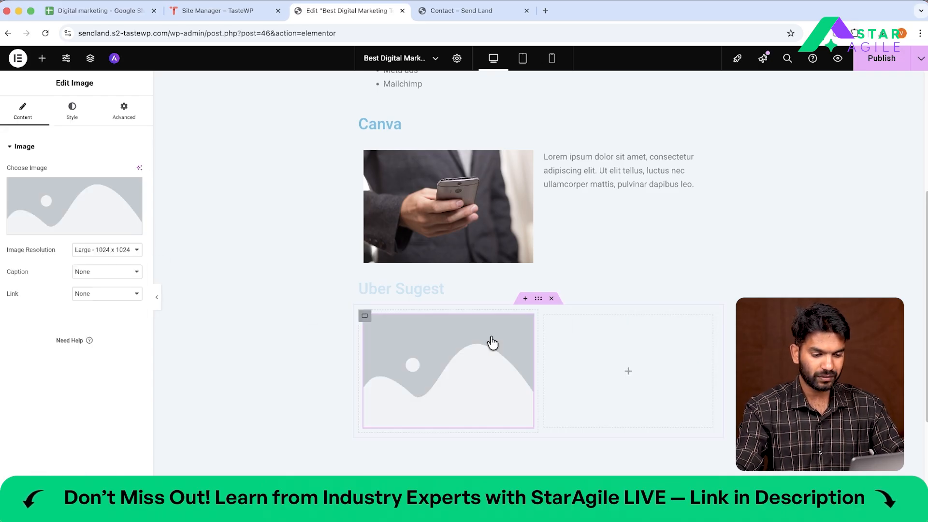
click(629, 371)
drag(37, 323, 594, 382)
click(445, 372)
click(108, 224)
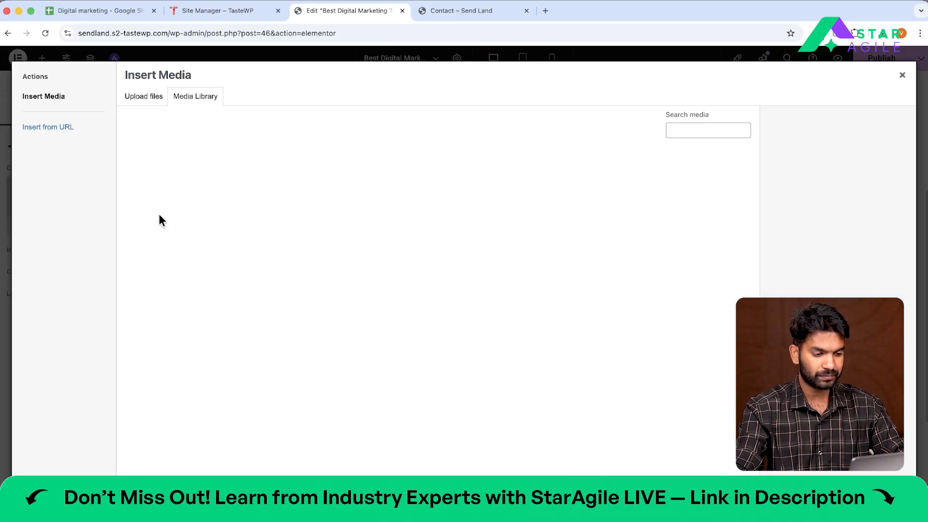
click(173, 181)
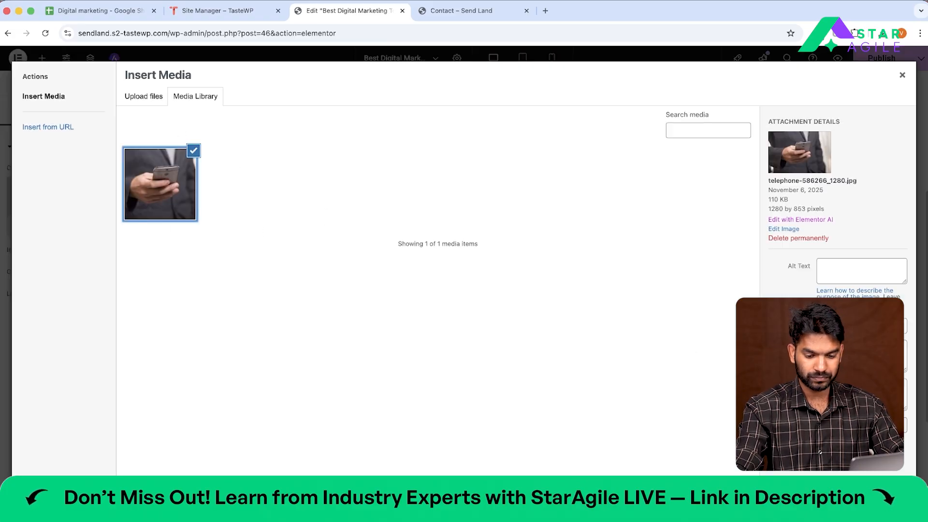
click(889, 495)
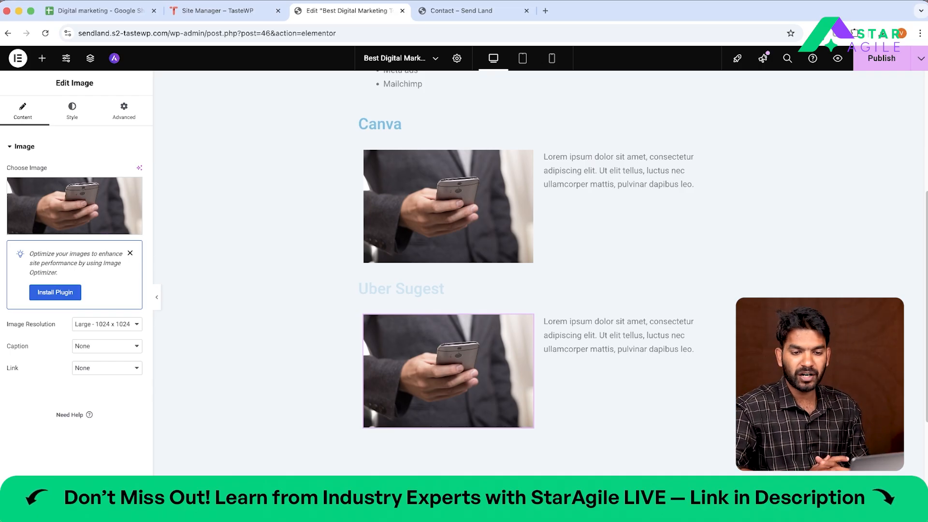
Publish the blog post and reload the live Contact page of the site
click(880, 65)
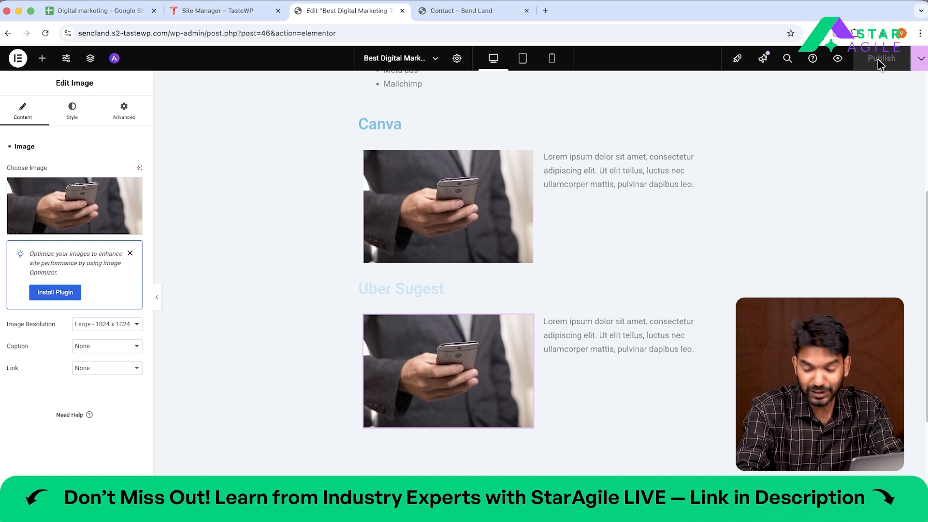
scroll(529, 216, up, 5)
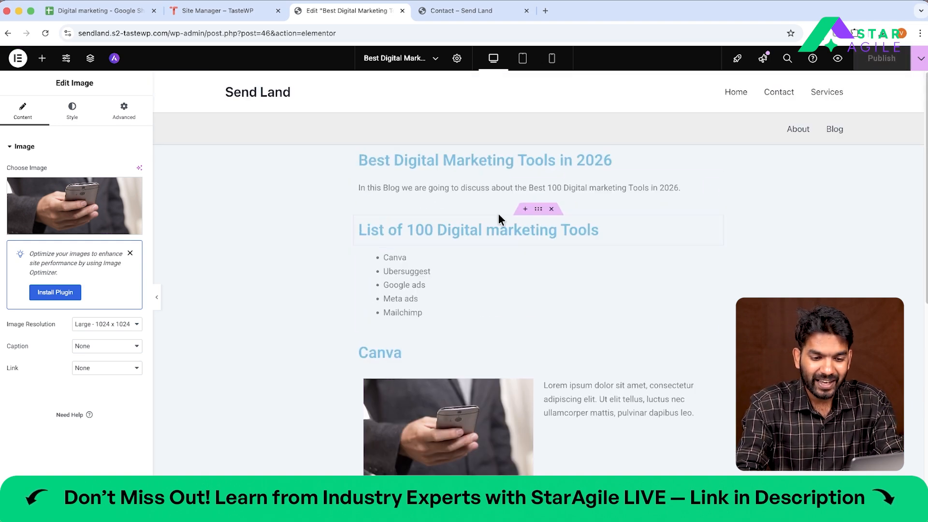
click(447, 11)
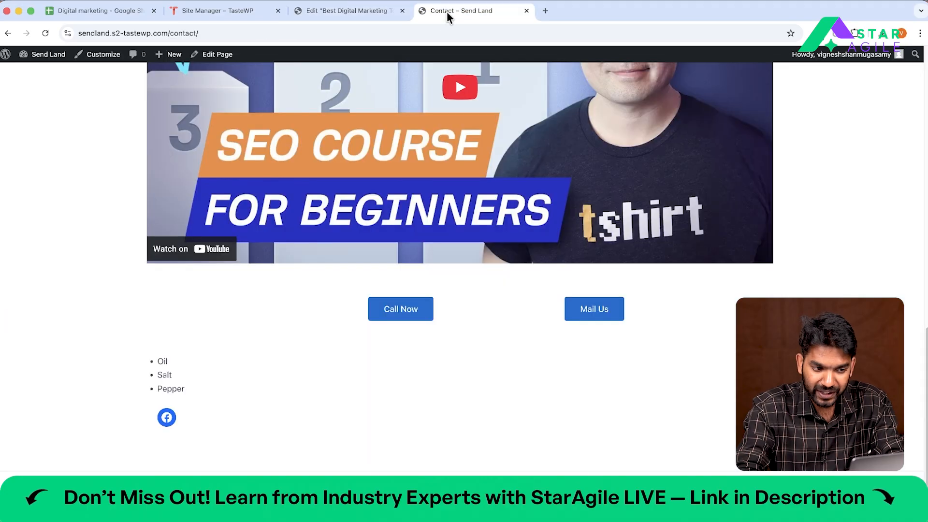
scroll(649, 264, up, 10)
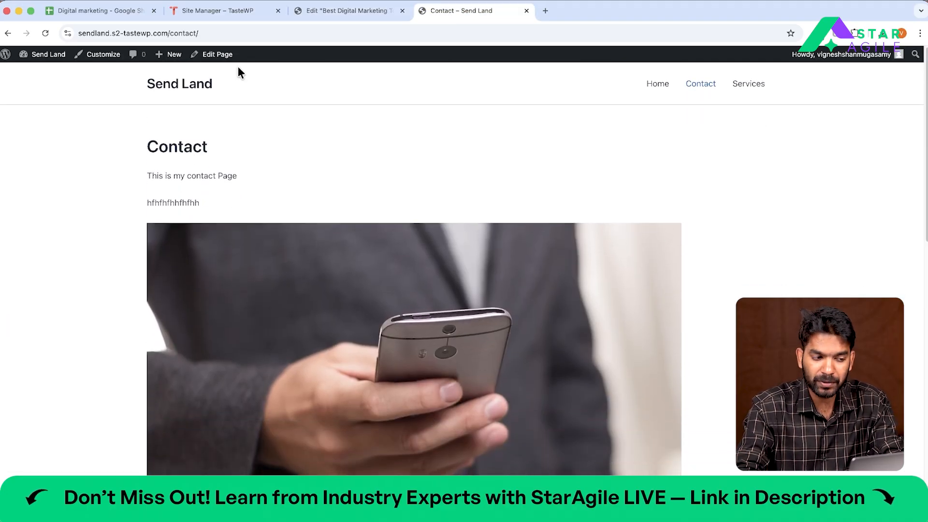
click(44, 30)
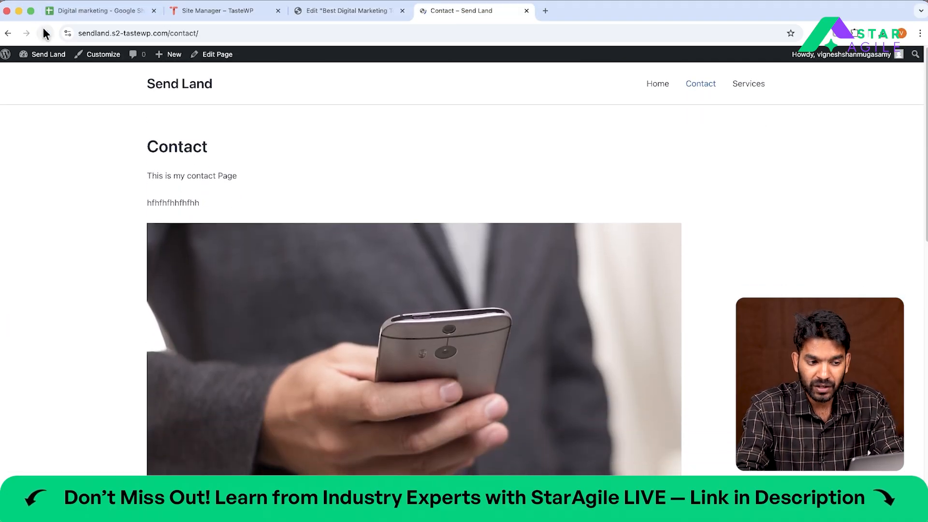
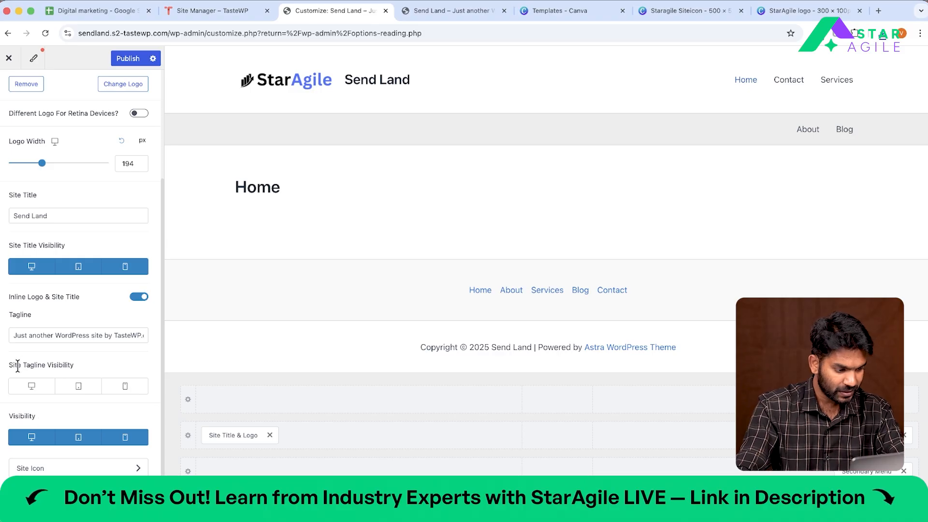
Hide the header's logo and title block on desktop, tablet and mobile, and show it again on all three
click(29, 437)
click(78, 438)
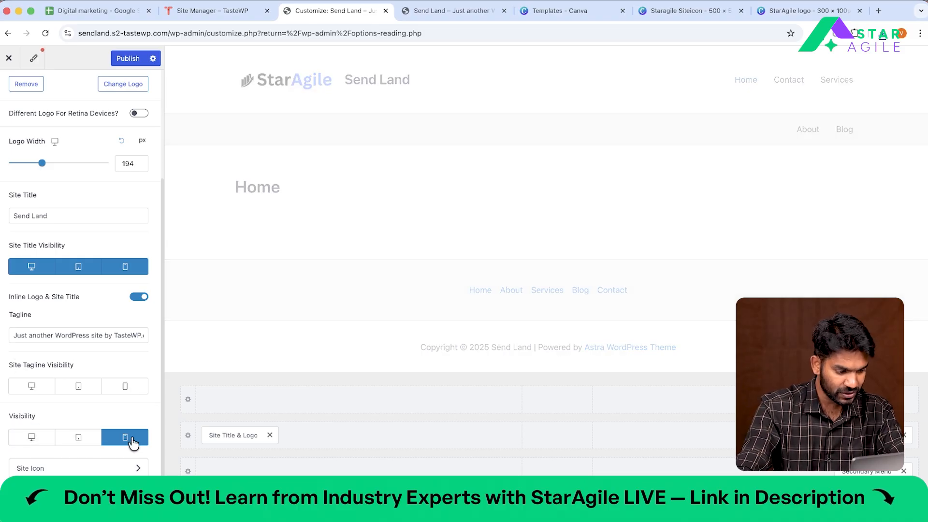
click(138, 441)
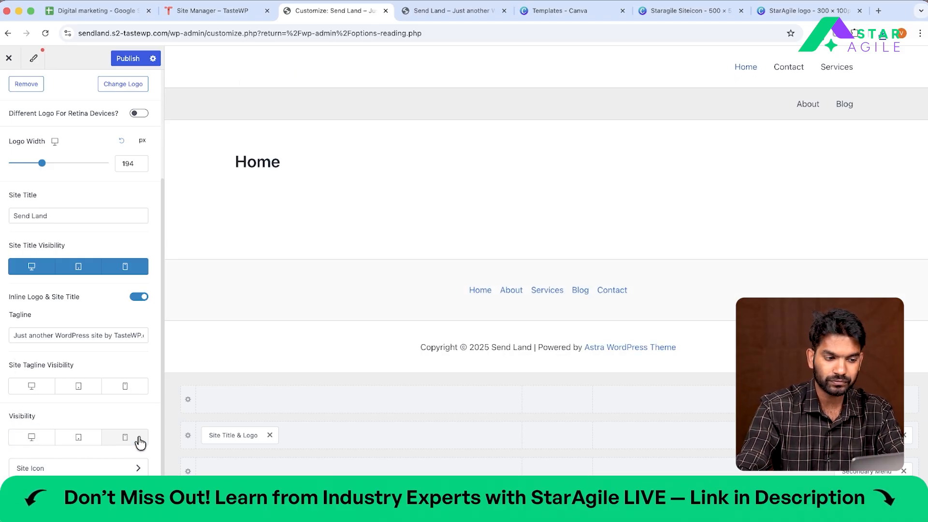
click(47, 445)
click(83, 444)
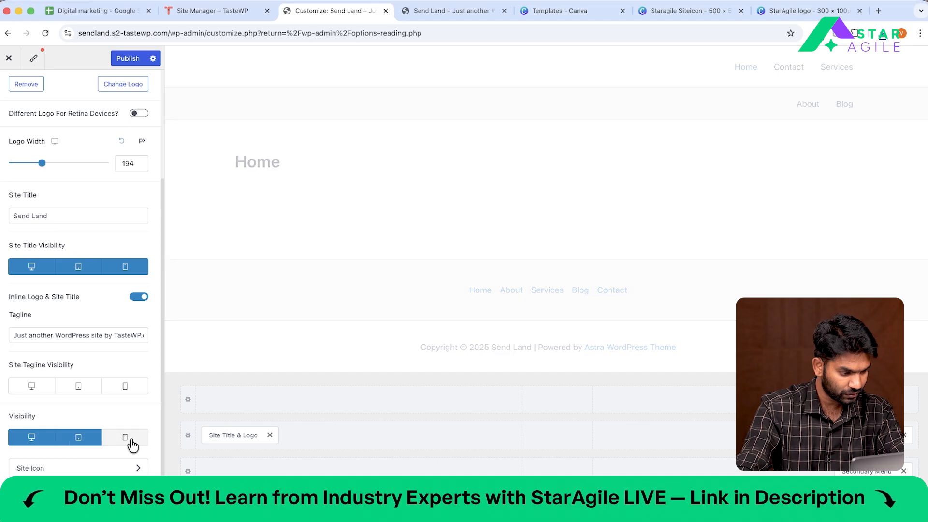
click(132, 445)
Hide the site title beside the logo on desktop, tablet and mobile, keeping the logo width at 194 px
click(35, 268)
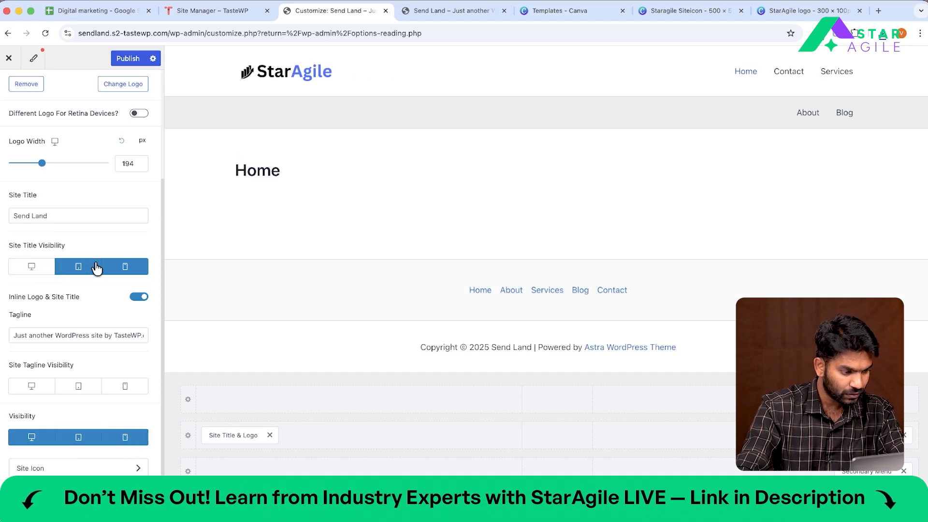
click(92, 268)
click(124, 268)
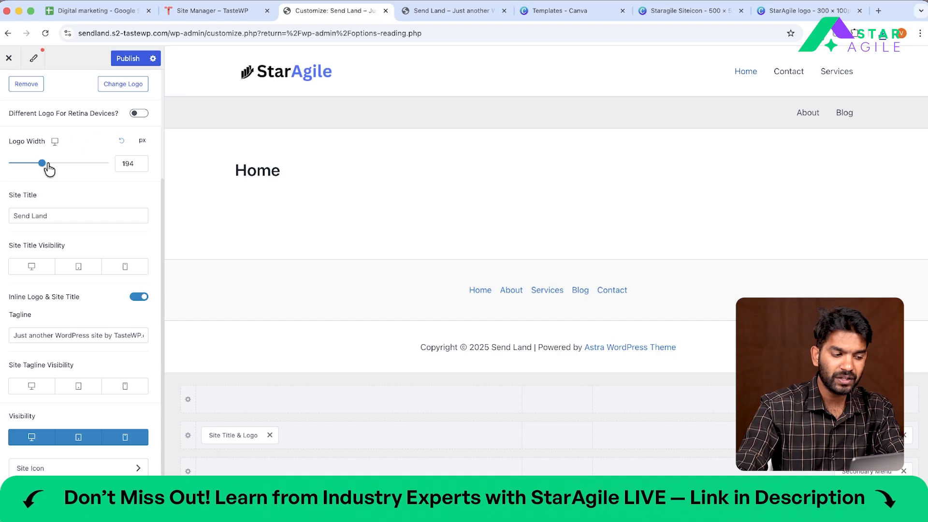
drag(43, 165, 41, 169)
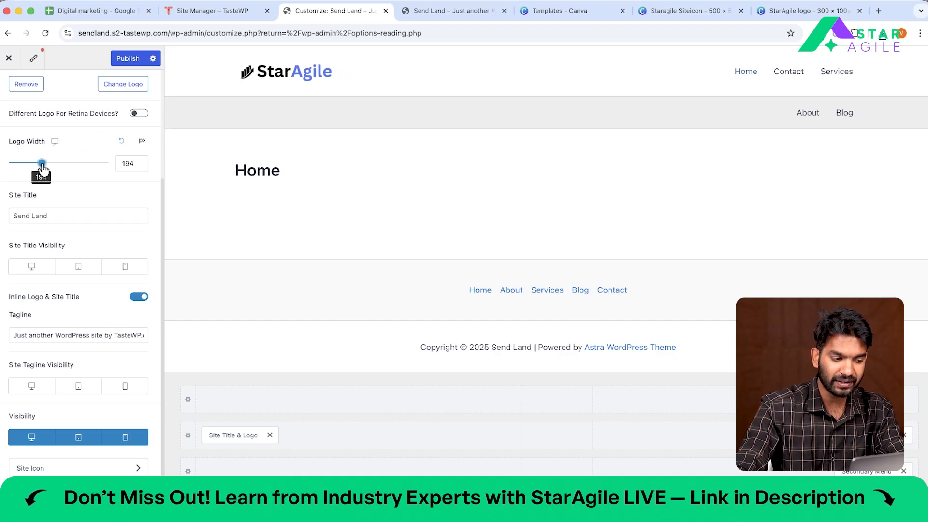
Upload Staragile Siteicon.png, set it as the site icon with the full image crop, and publish the customizer changes
click(58, 468)
click(68, 145)
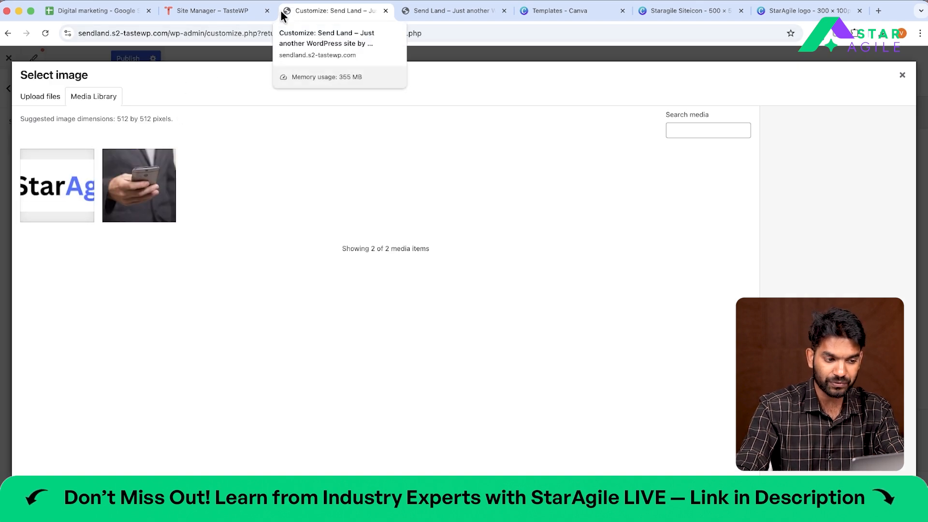
click(29, 99)
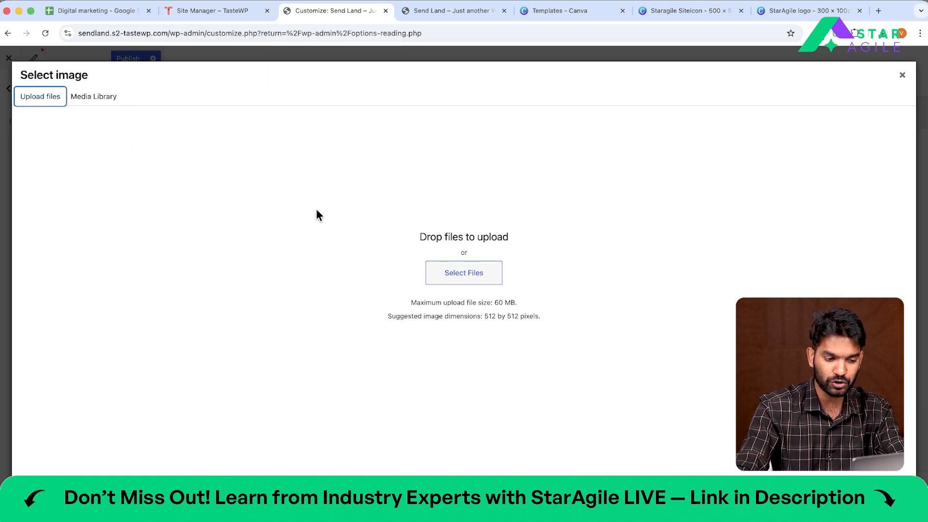
click(455, 277)
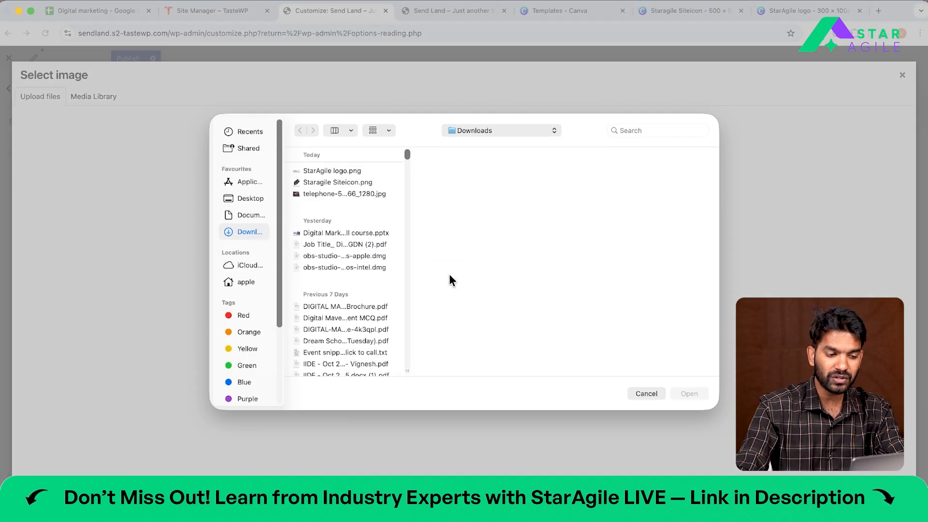
click(340, 183)
click(696, 395)
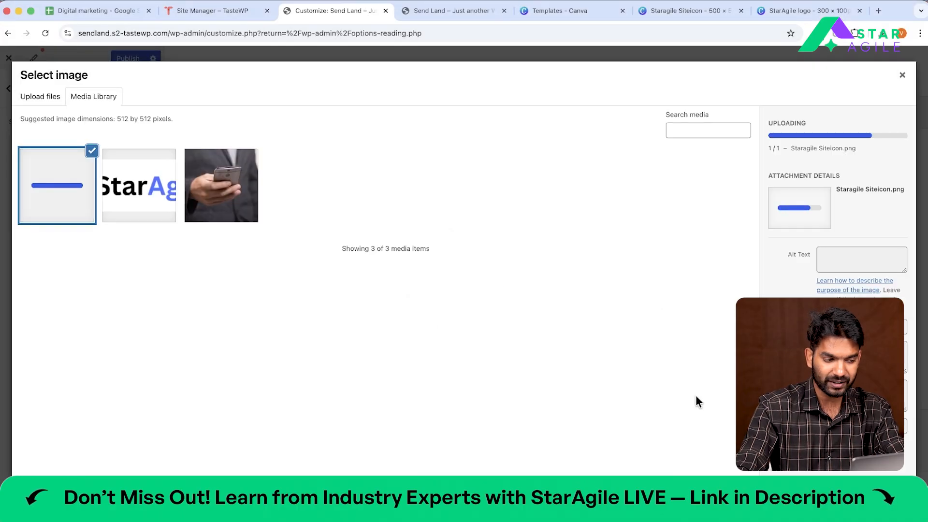
click(891, 494)
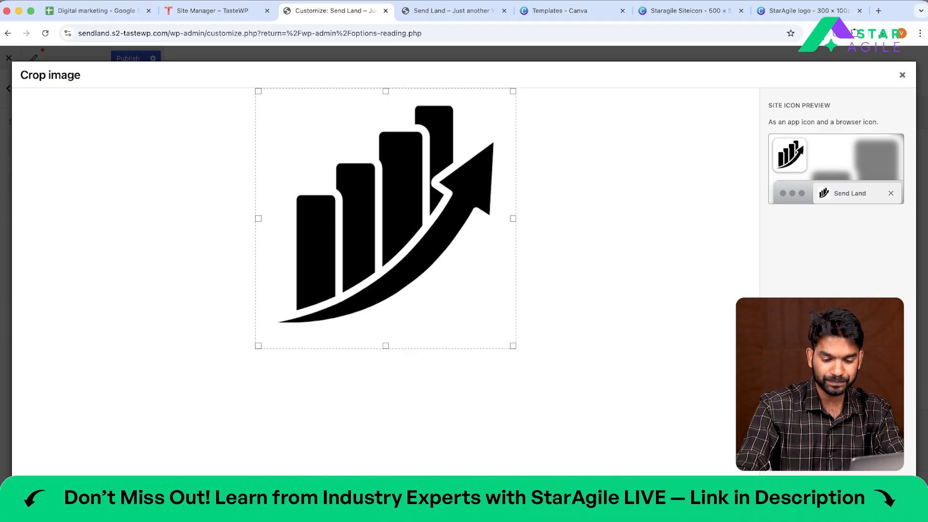
click(888, 494)
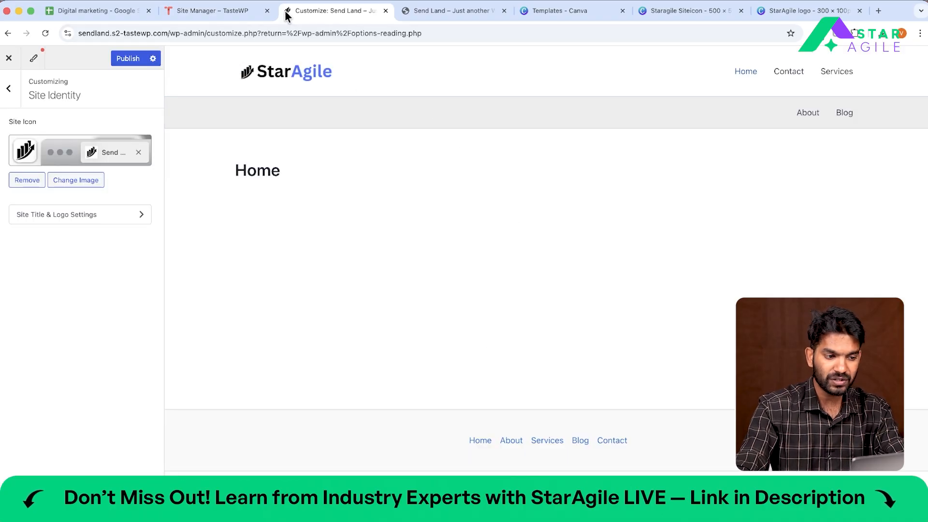
click(129, 59)
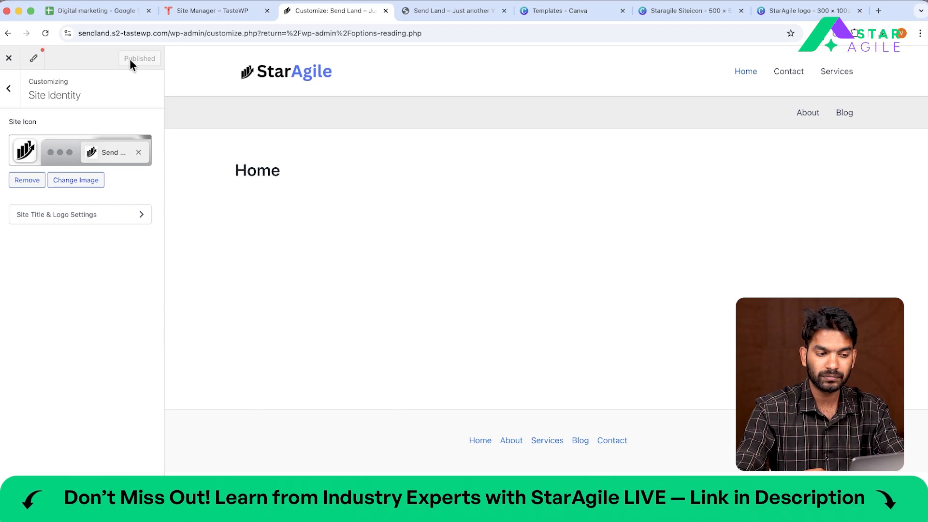
Change the site title to "Staragile" in the header logo settings
click(7, 94)
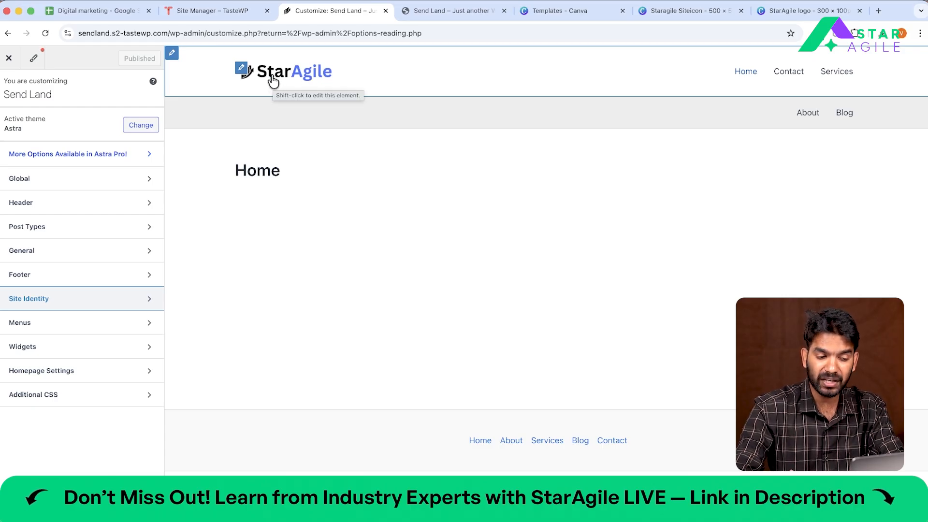
click(243, 79)
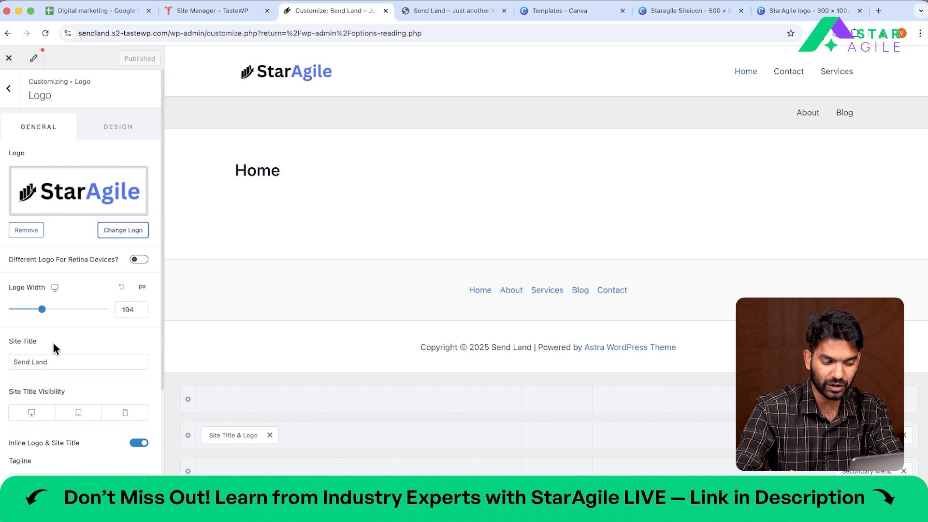
click(34, 360)
triple_click(33, 359)
text(Staragile)
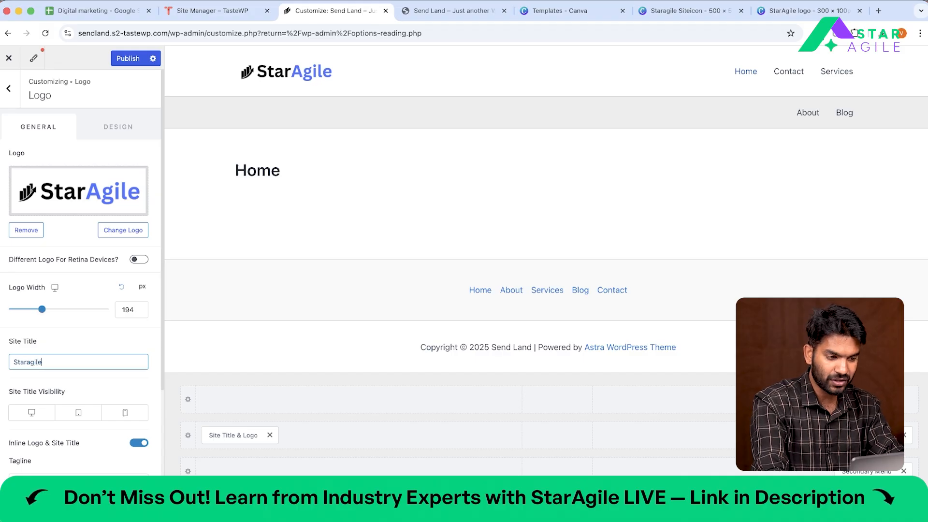
Show the site title on desktop, tablet and mobile, and hide it again on all three
click(31, 412)
click(79, 414)
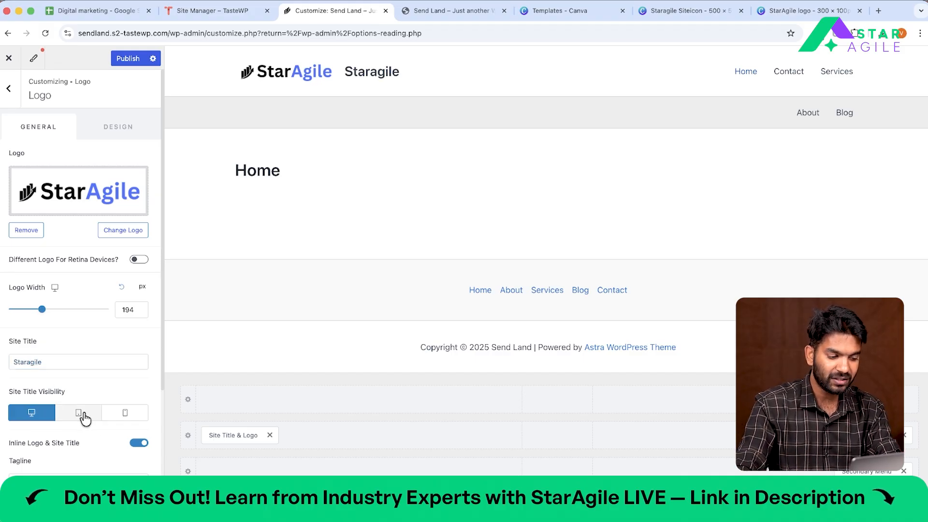
click(124, 415)
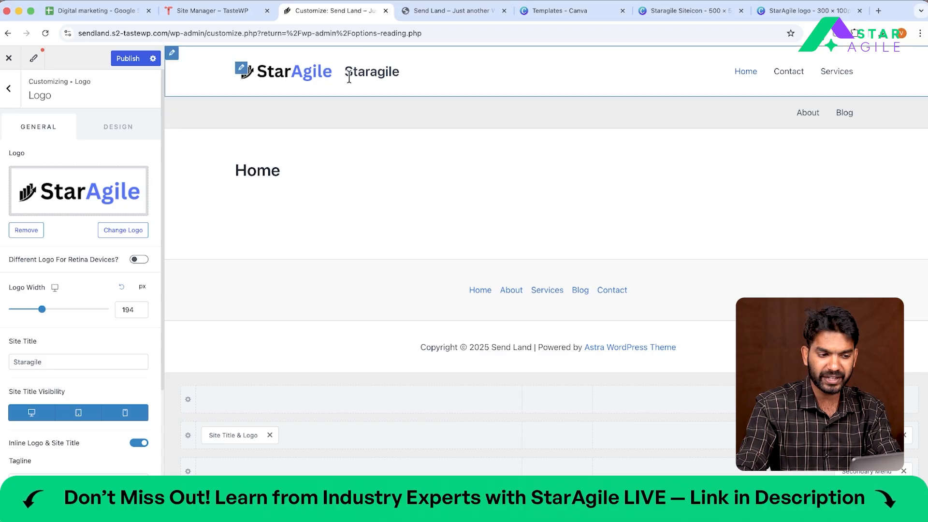
click(29, 415)
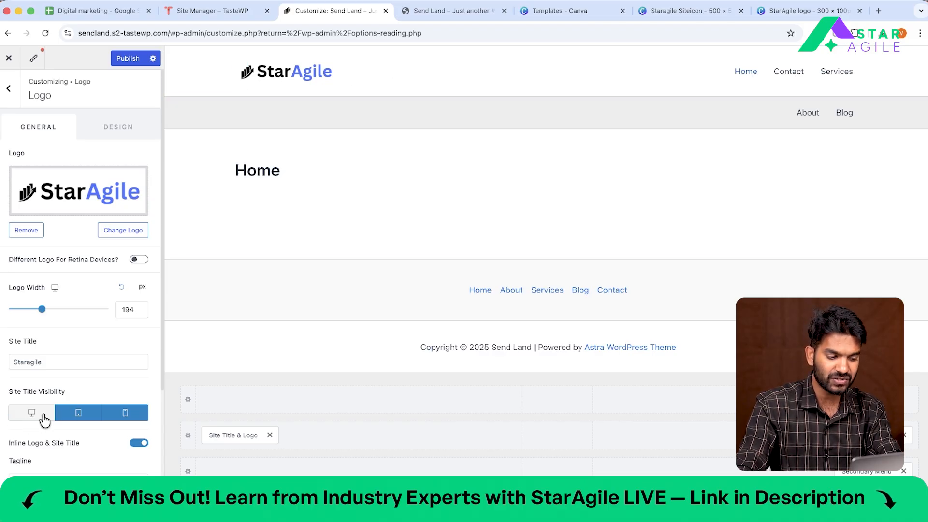
click(79, 414)
click(126, 416)
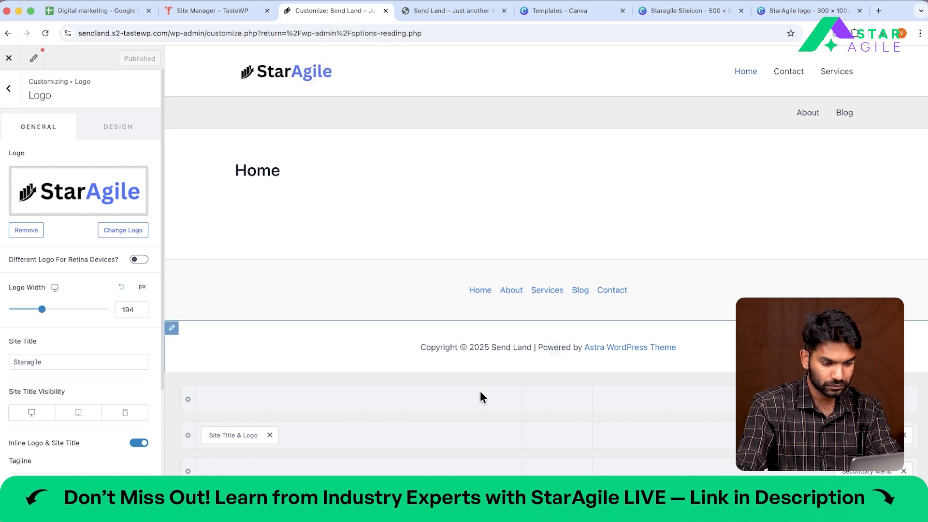
Reload the live home page to check the header branding, and view the site's Blog page
click(453, 12)
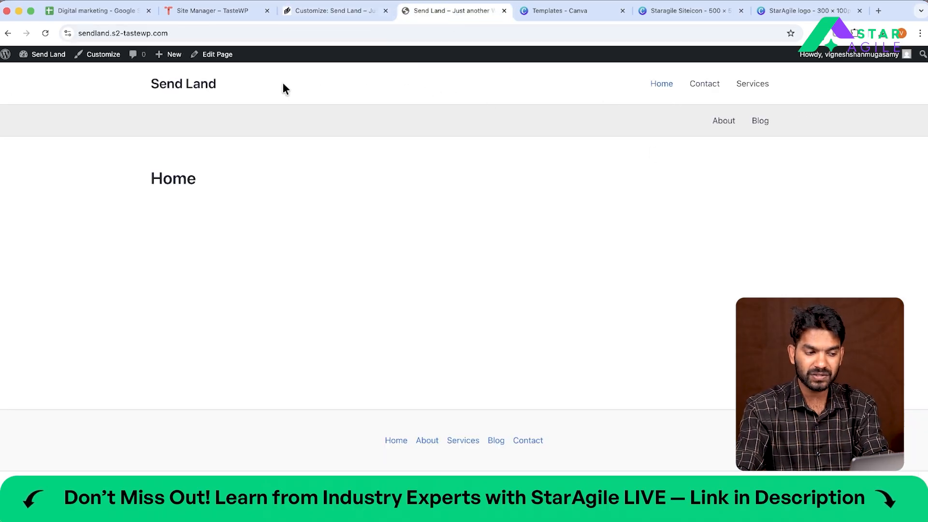
click(197, 86)
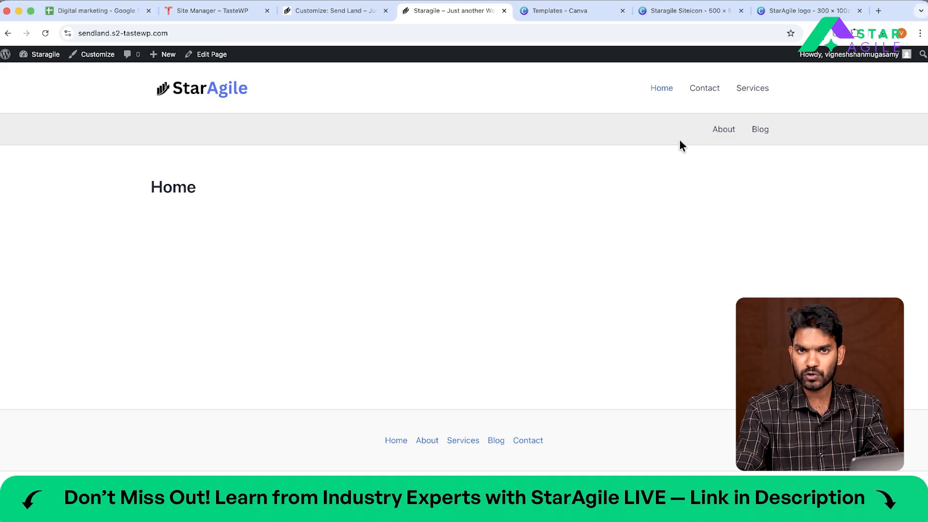
click(769, 129)
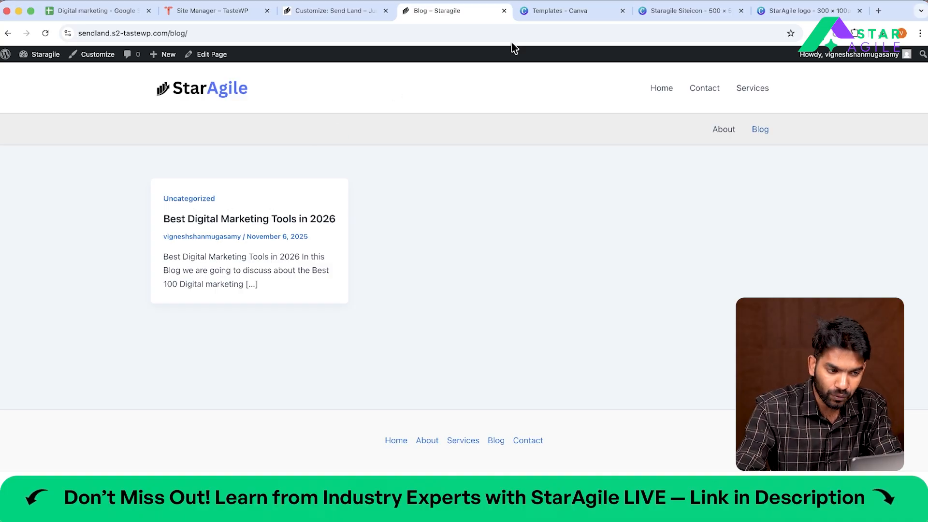
Leave the site customizer and start a new post from the list of all posts
click(308, 14)
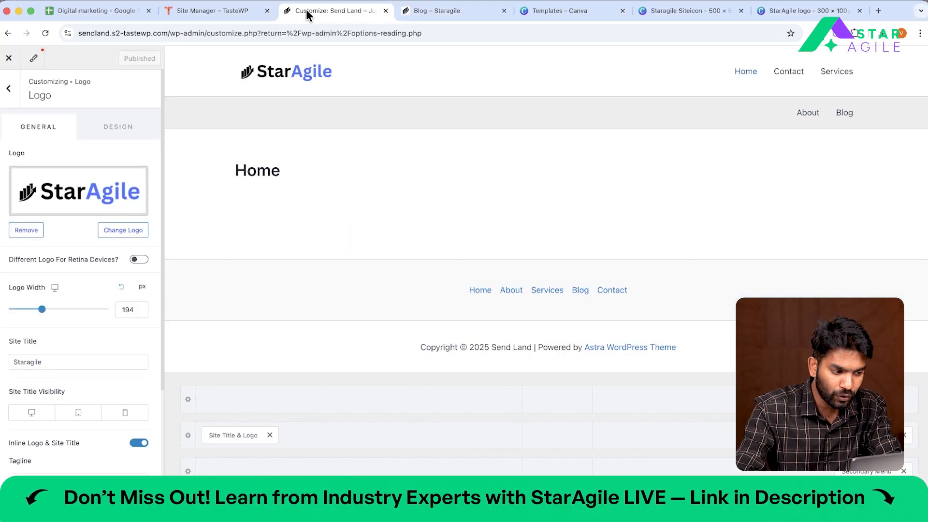
click(8, 59)
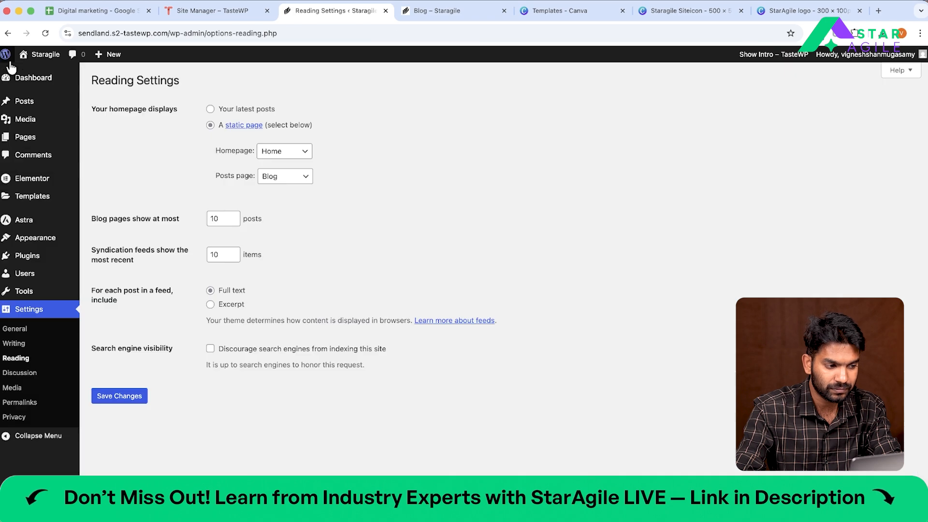
mouse_move(32, 105)
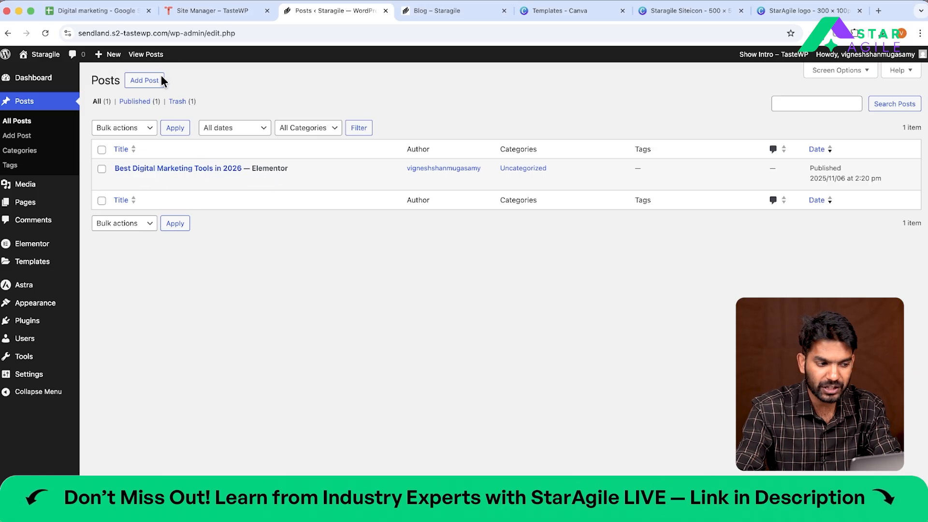
click(138, 83)
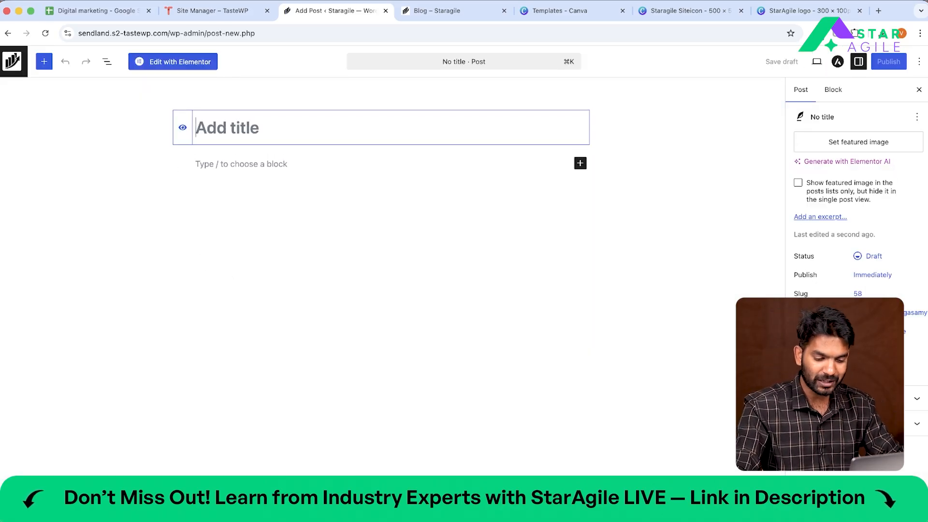
Title the new post "Best 25 Chrome Extensions for Digital Marketers" by copying it from the notes document, publish it, and return to the posts list
key(super+Tab)
scroll(266, 238, up, 10)
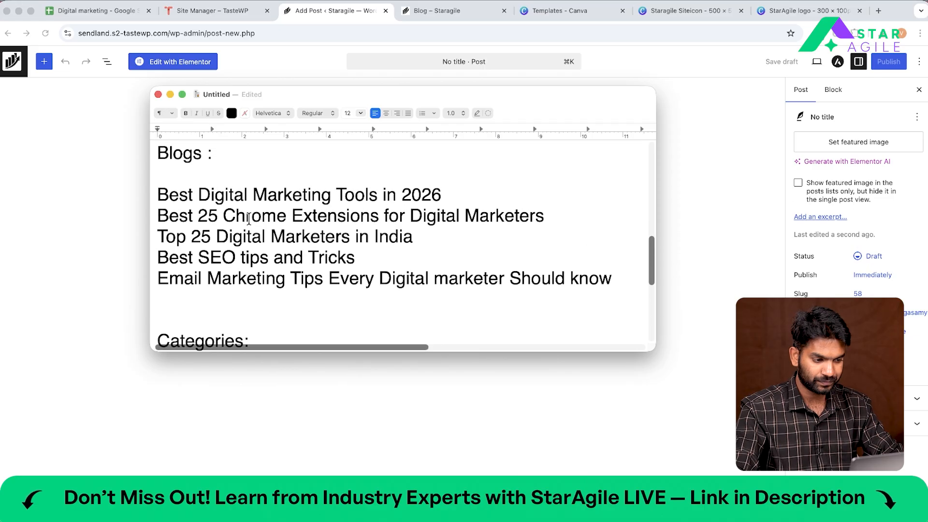
double_click(247, 217)
triple_click(248, 218)
key(super+c)
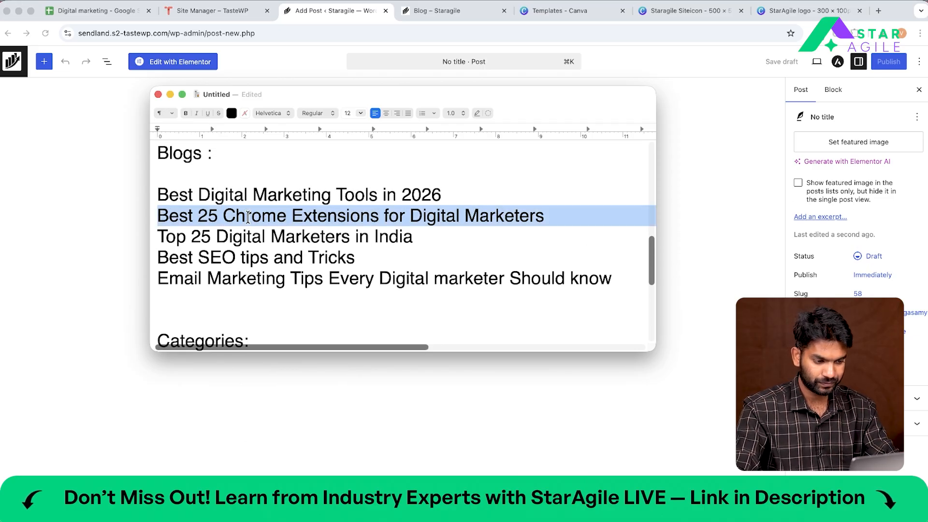
key(super+Tab)
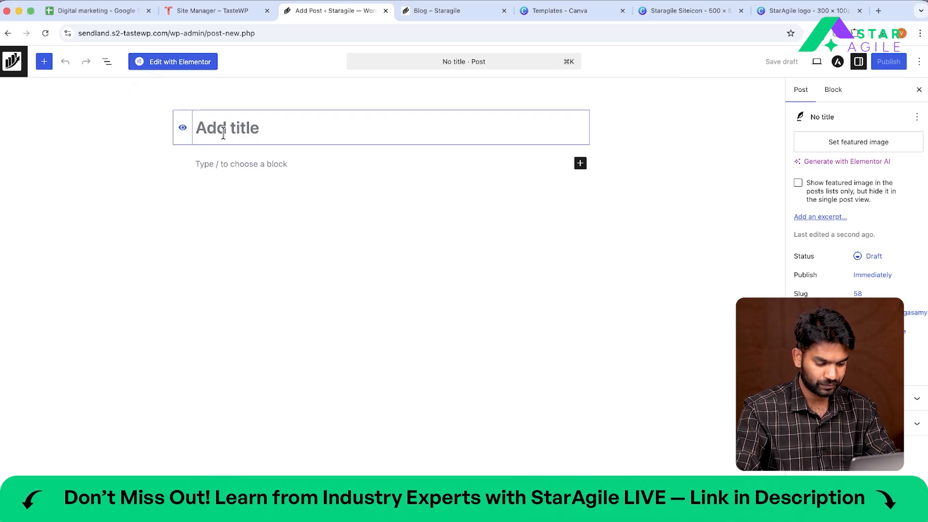
key(super+v)
click(888, 61)
click(879, 62)
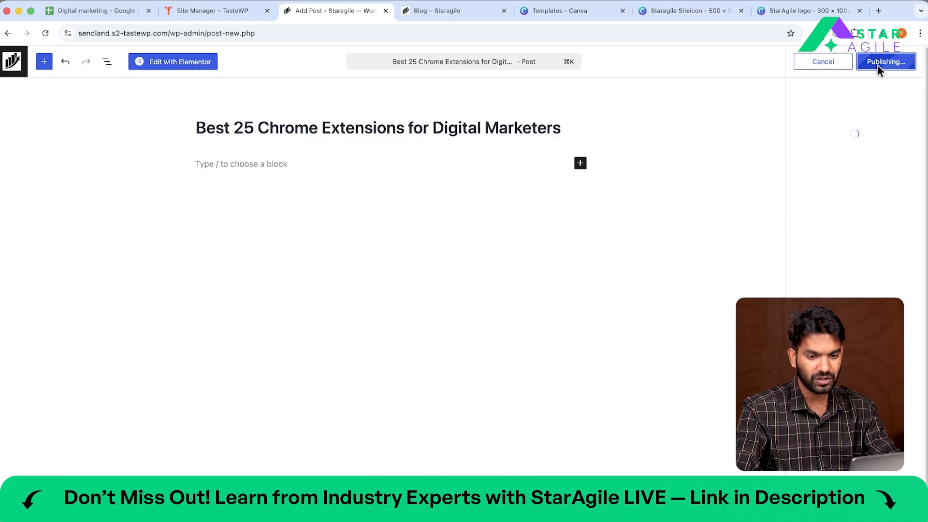
click(13, 61)
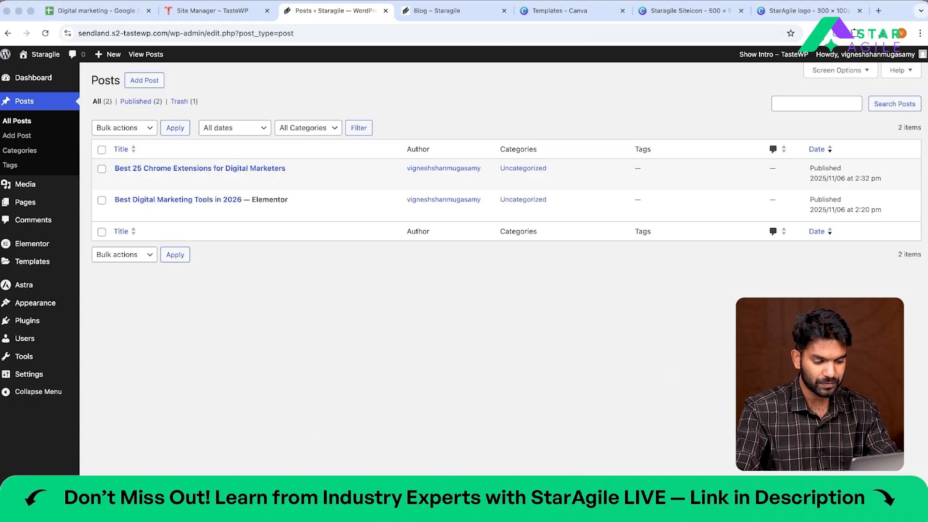
Publish a new post titled "Top 25 Digital Marketers in India", copying the title from the notes document, and return to the posts list
key(super+Tab)
triple_click(244, 237)
key(super+c)
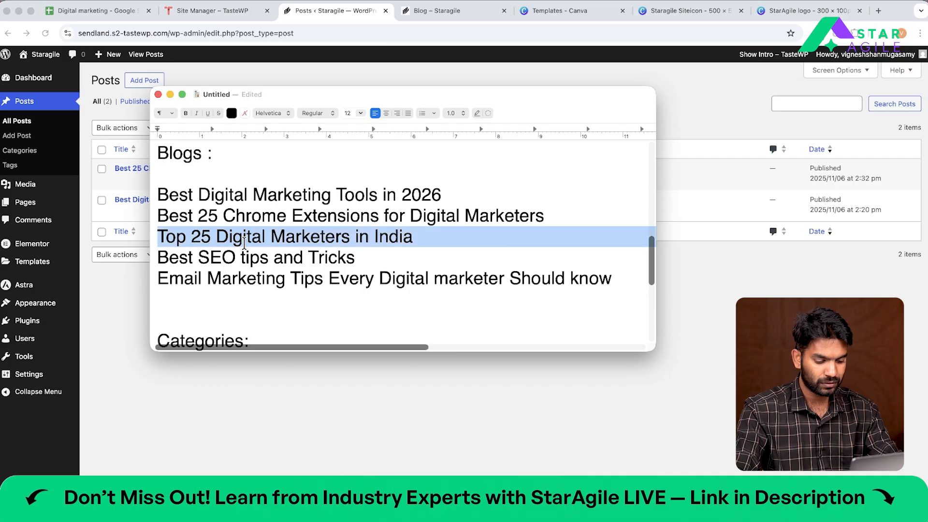
click(120, 327)
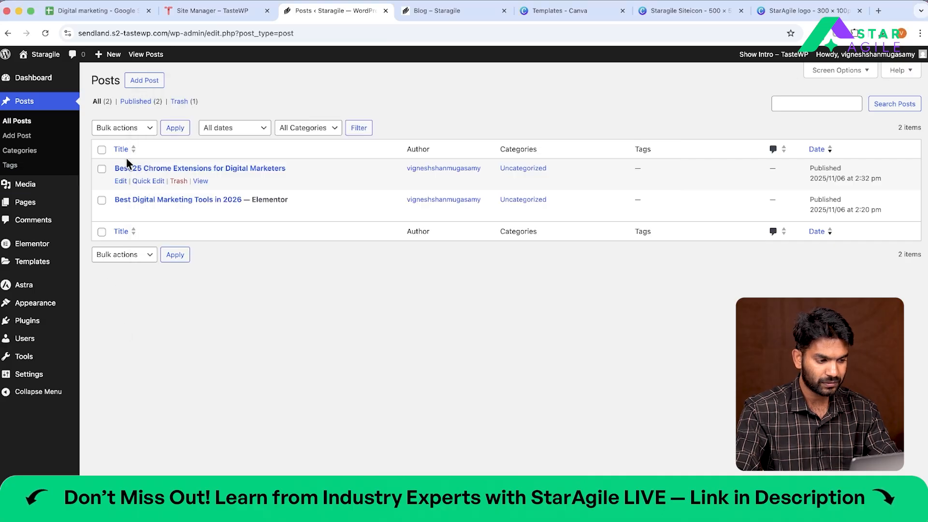
click(140, 88)
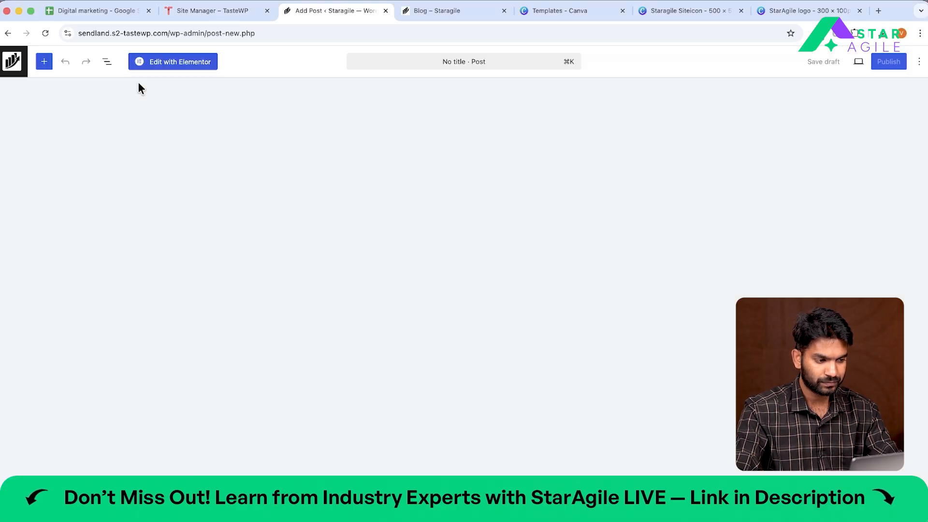
key(super+v)
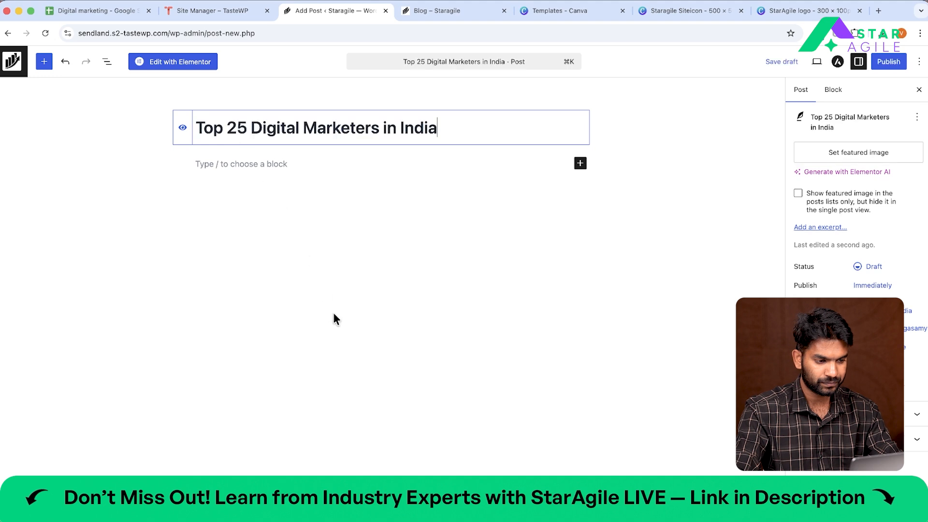
click(888, 62)
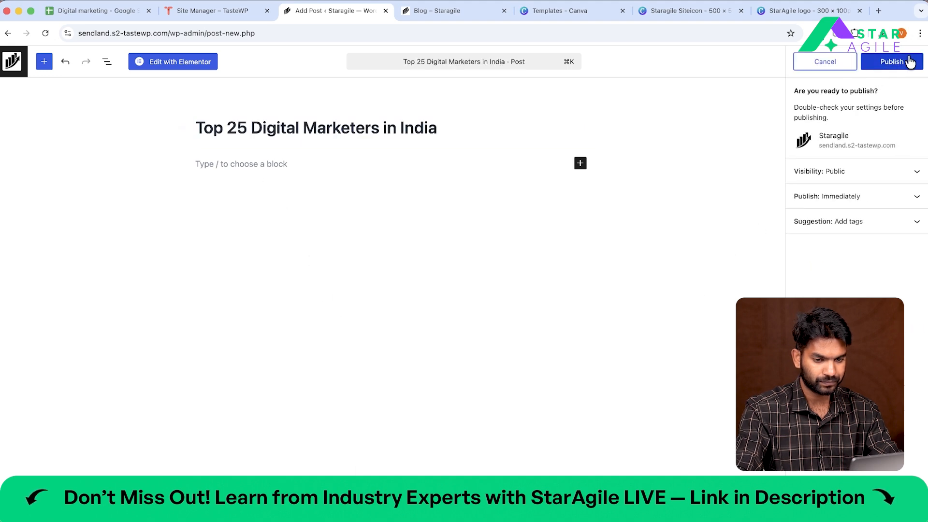
click(886, 62)
click(14, 61)
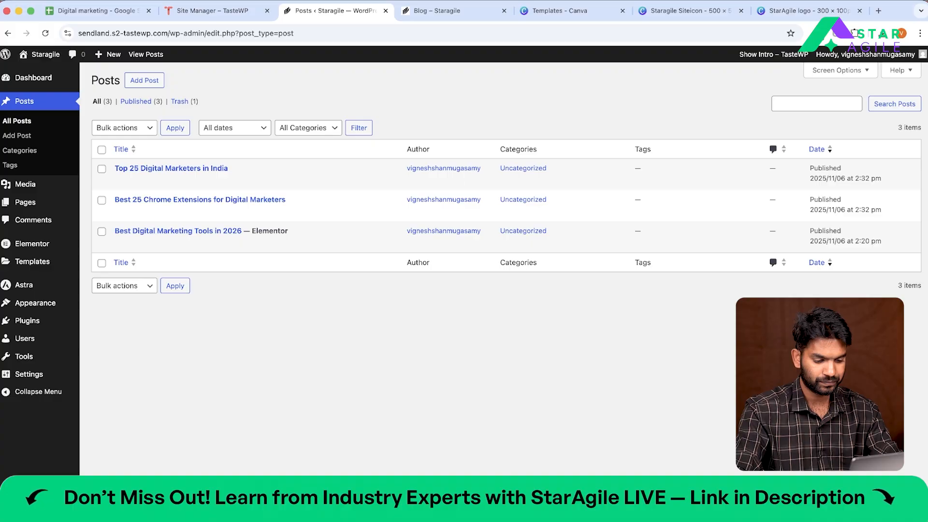
Publish a new post titled "Best SEO tips and Tricks", copying the title from the notes document, and return to the posts list
key(super+Tab)
triple_click(240, 257)
key(super+c)
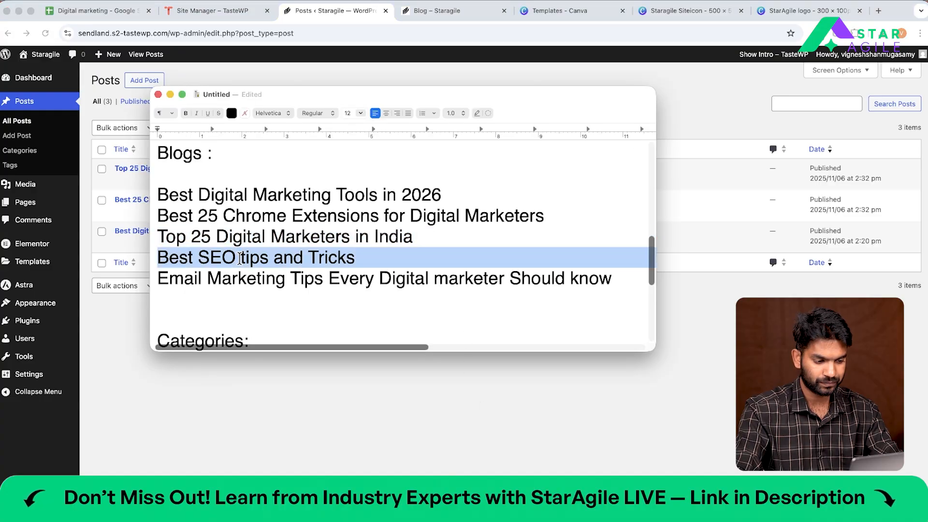
click(144, 358)
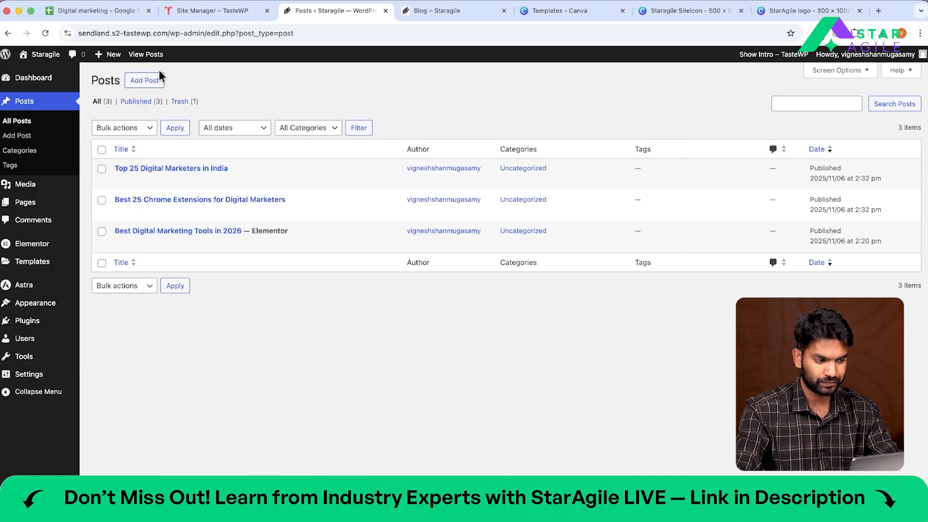
click(146, 82)
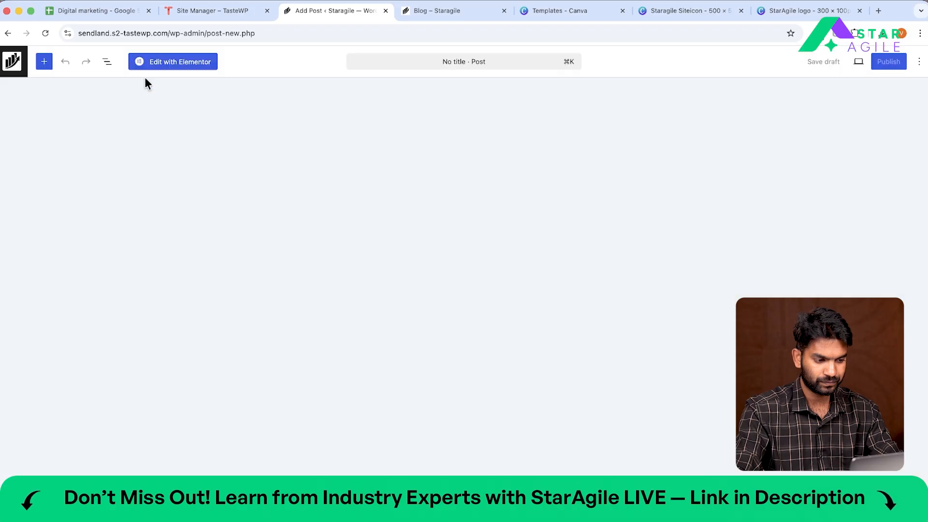
key(super+v)
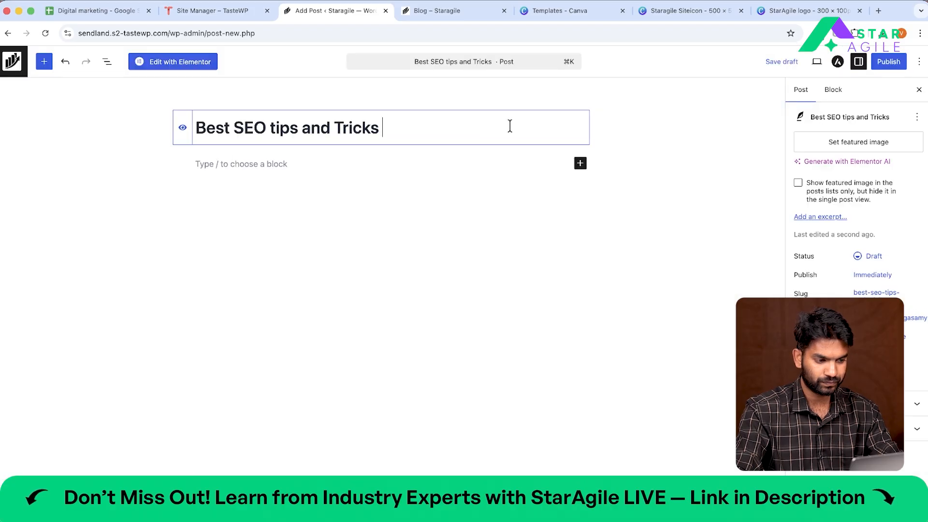
click(883, 65)
click(879, 66)
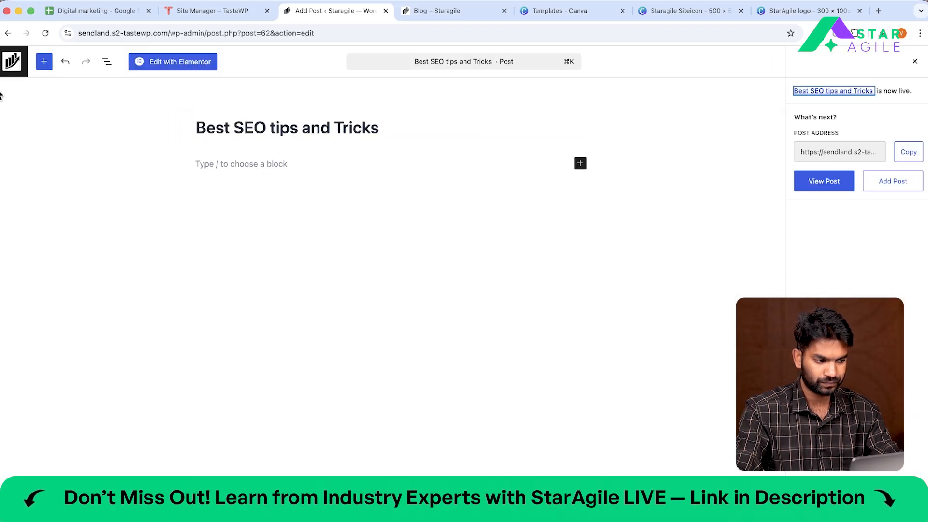
click(14, 62)
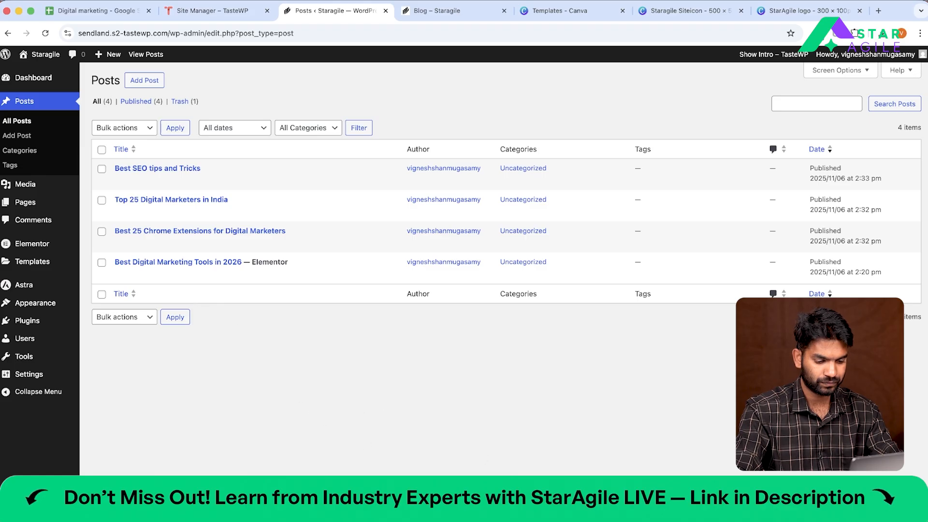
Publish a post titled "Email Marketing Tips Every Digital marketer Should know", copied from the notes document, and leave the editor for the posts list
key(super+Tab)
triple_click(220, 276)
key(super+c)
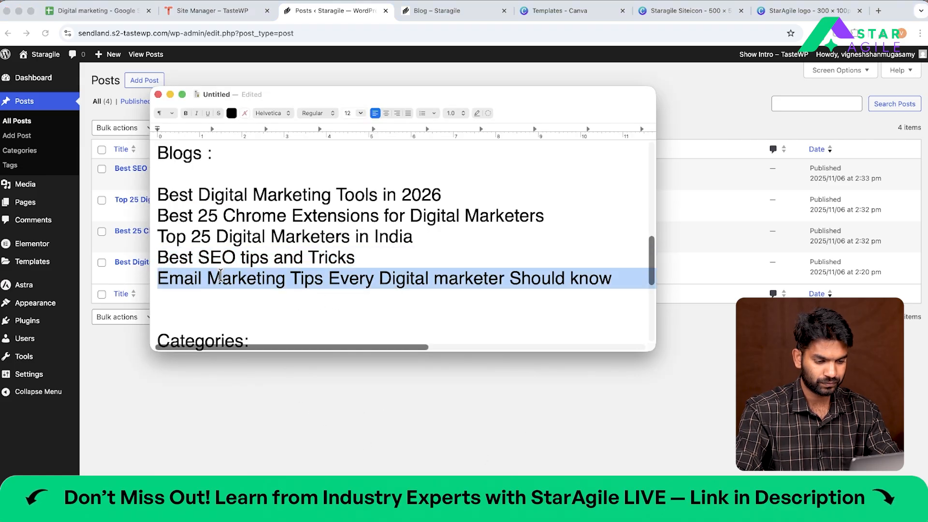
key(super+Tab)
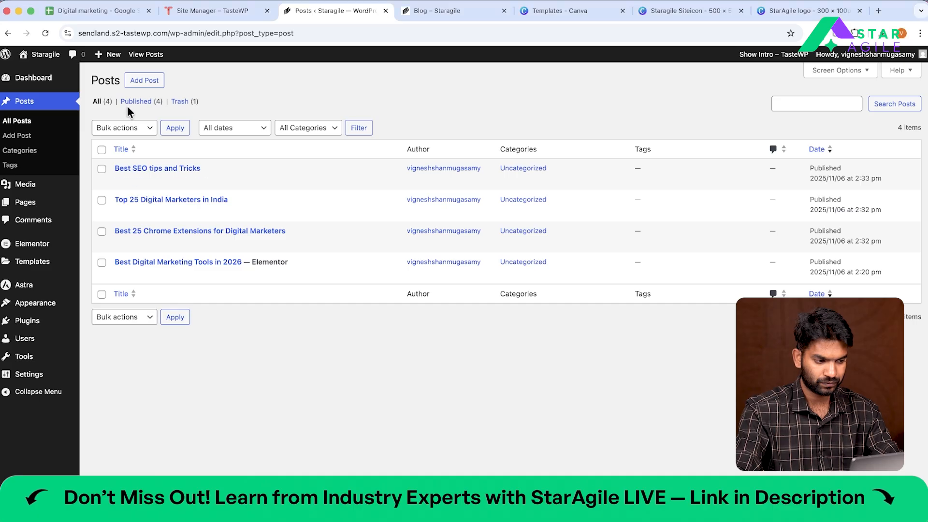
click(140, 86)
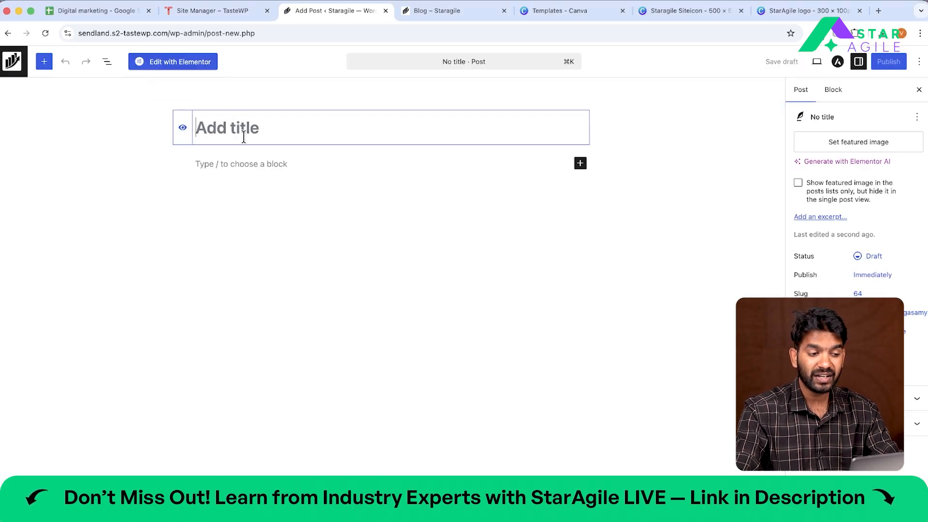
key(super+v)
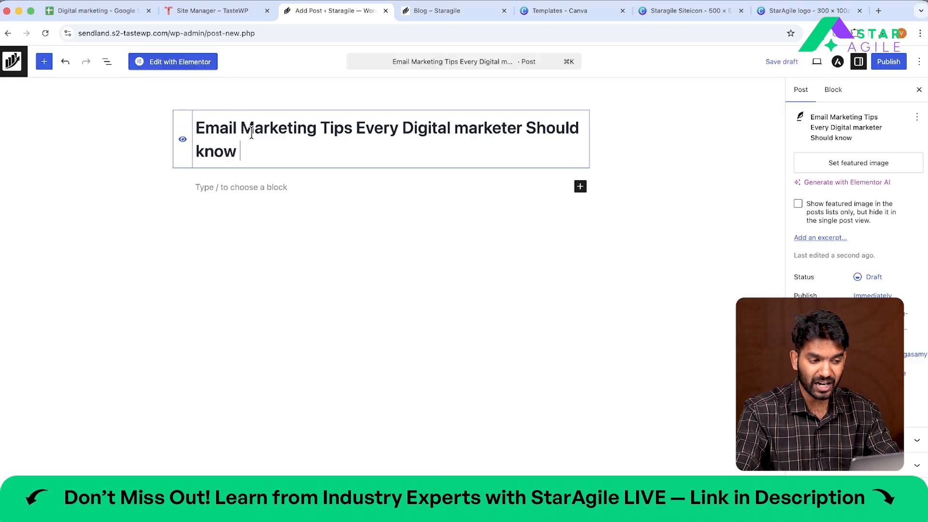
click(876, 62)
click(870, 62)
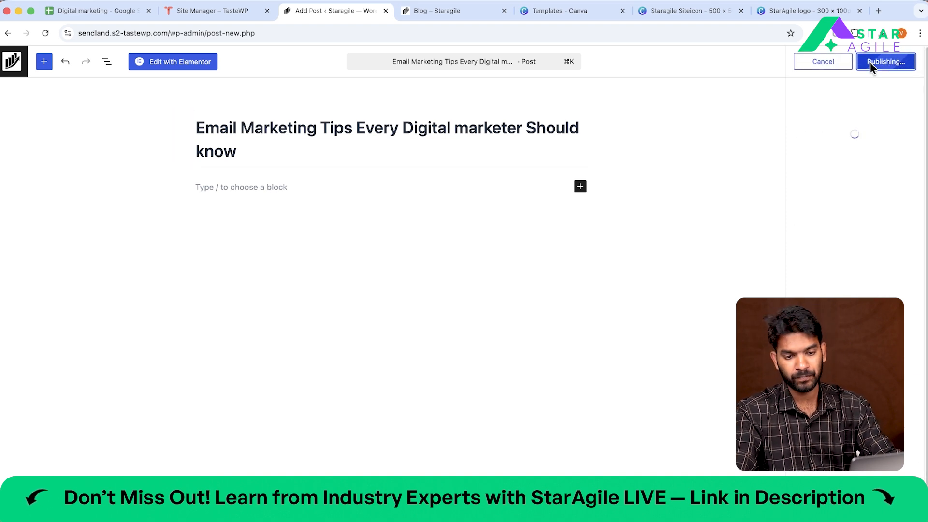
click(15, 62)
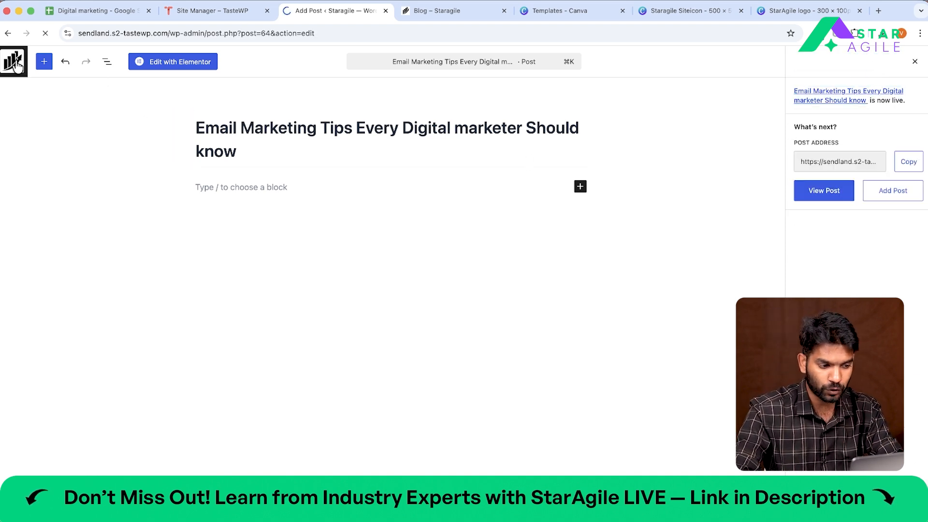
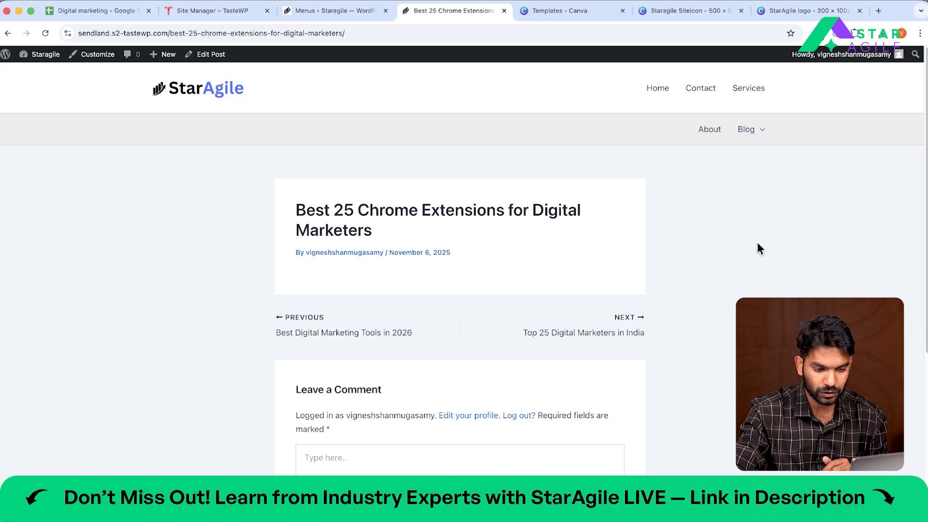
View the live post "Best Digital Marketing Tools in 2026" down to its footer
click(752, 244)
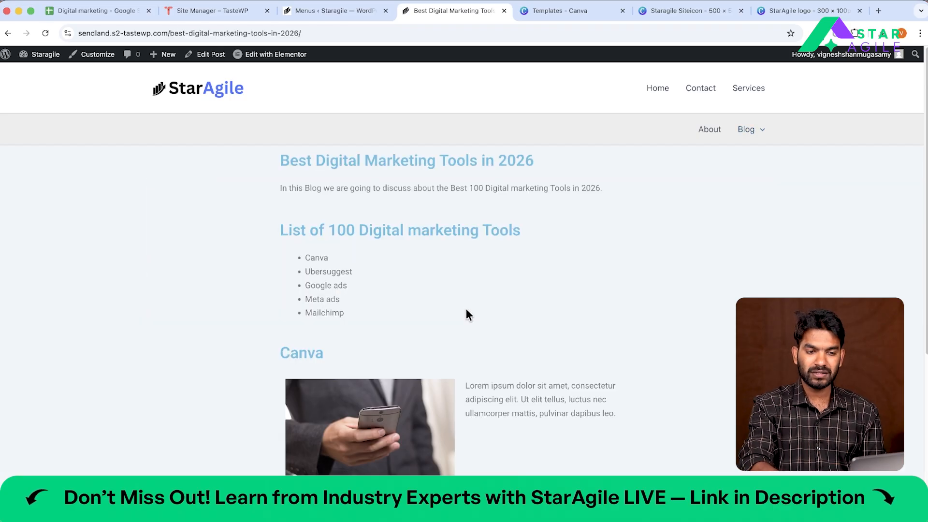
scroll(466, 308, down, 5)
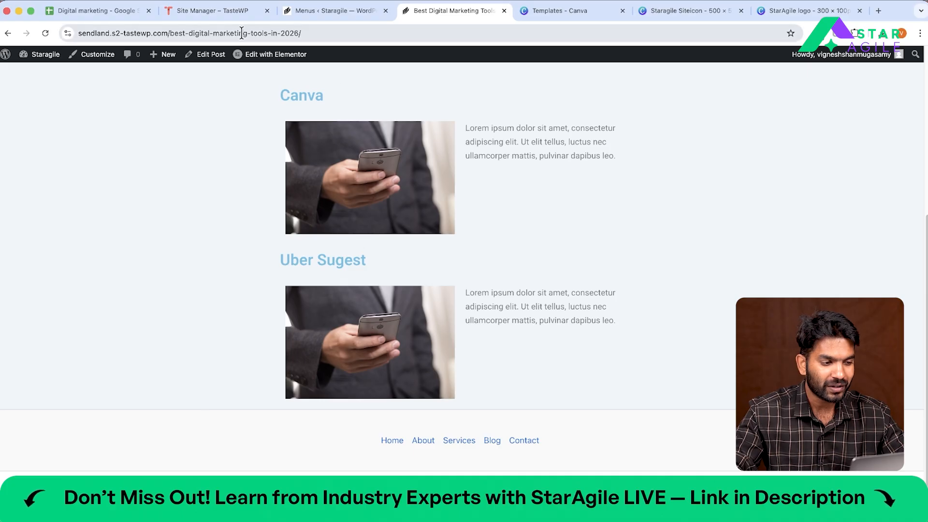
Try to create a new temporary WordPress site with the default setup options in the TasteWP site manager, and close the setup form
click(222, 12)
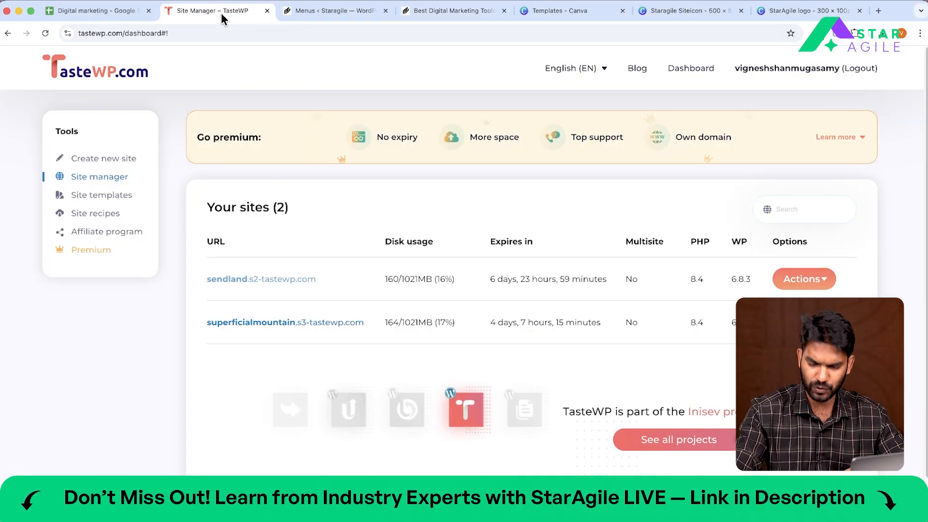
click(115, 157)
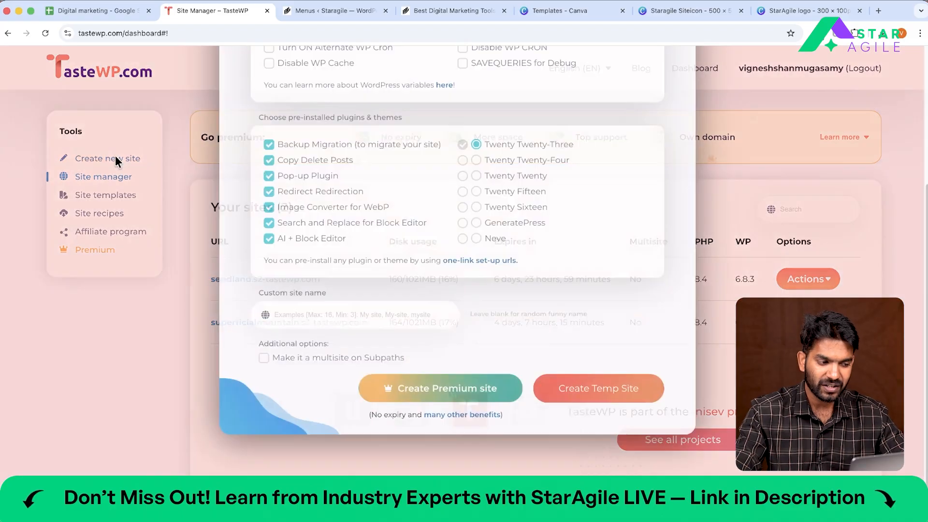
click(625, 395)
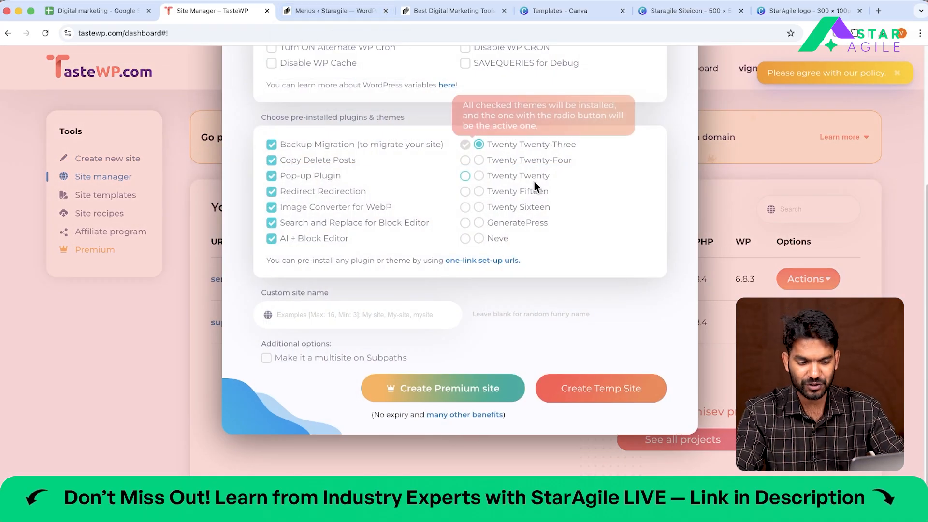
scroll(541, 223, up, 3)
scroll(576, 367, down, 4)
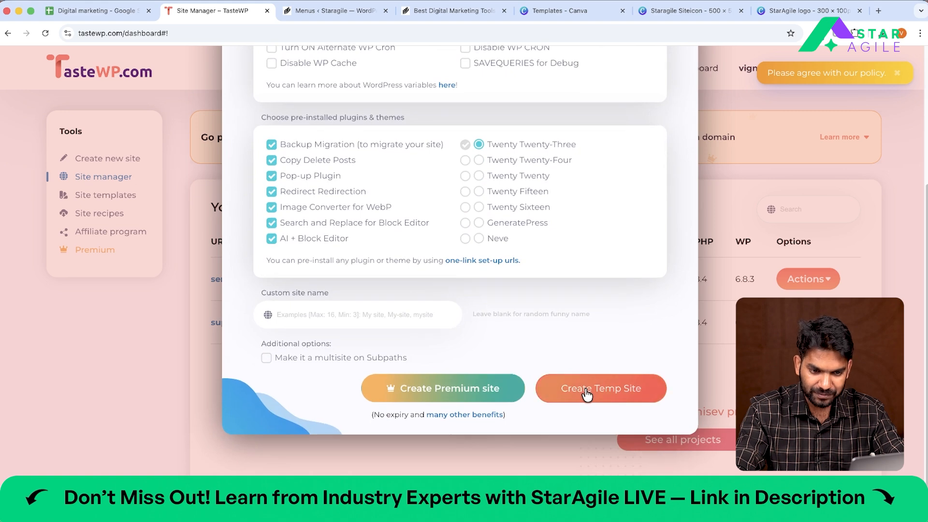
click(585, 388)
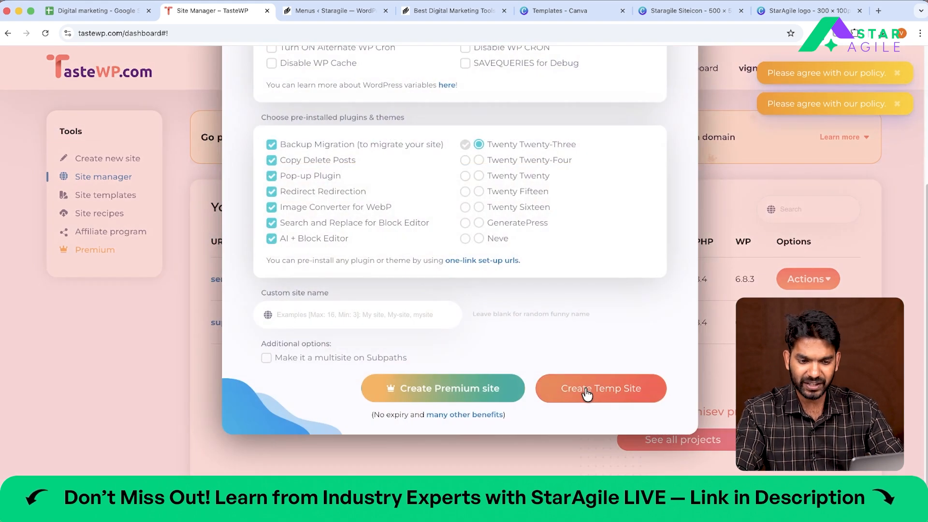
scroll(729, 264, up, 5)
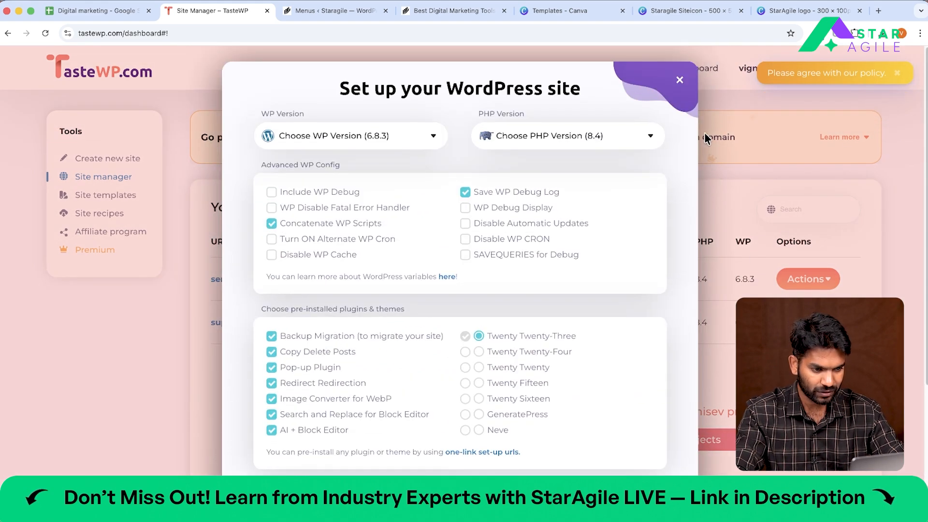
click(680, 79)
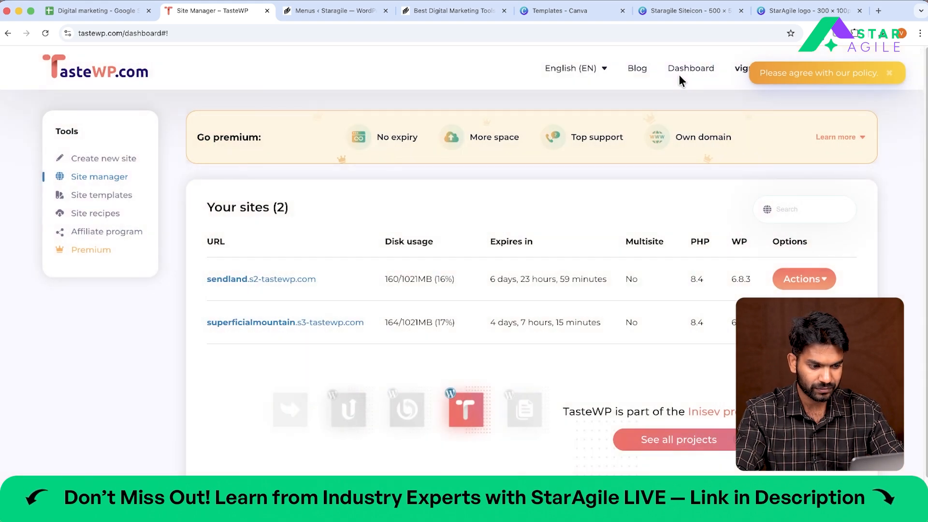
Retry creating the temporary site from a newly opened TasteWP setup form, and close the form again
click(79, 159)
scroll(646, 369, down, 5)
click(614, 390)
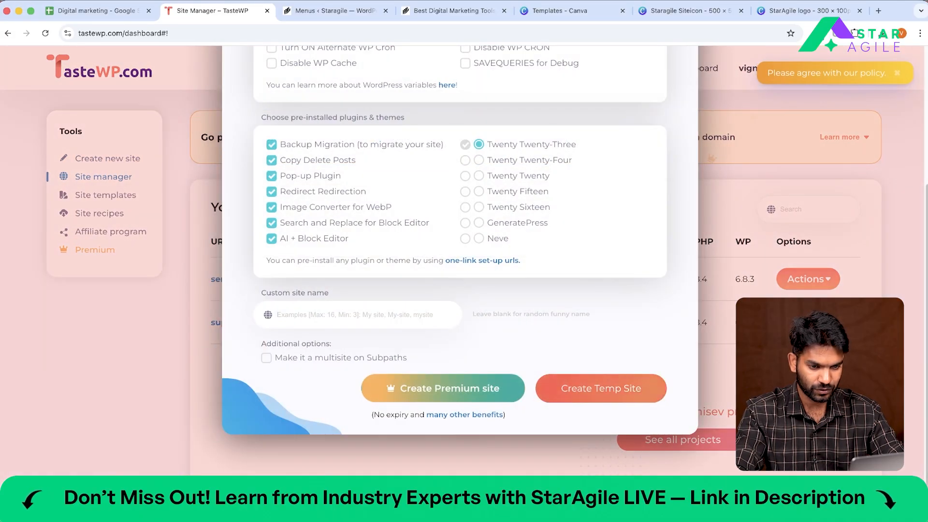
scroll(741, 202, up, 5)
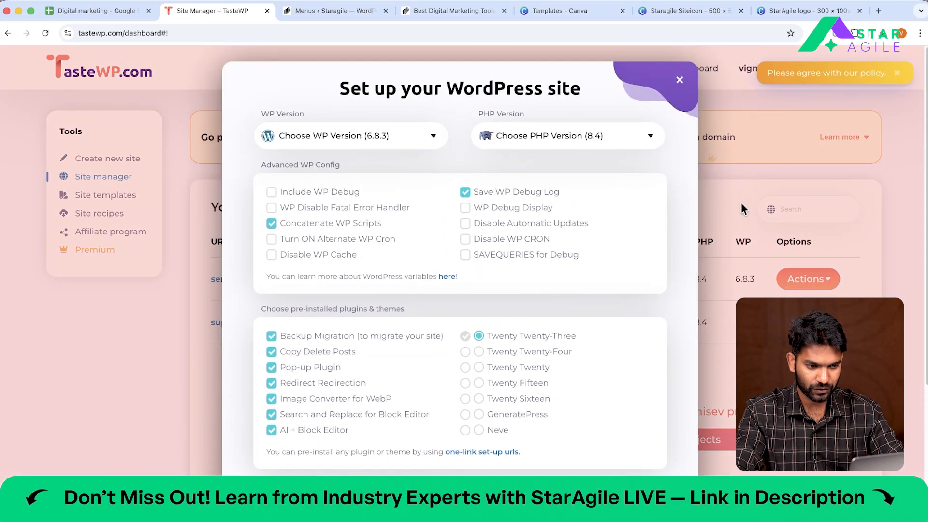
click(677, 80)
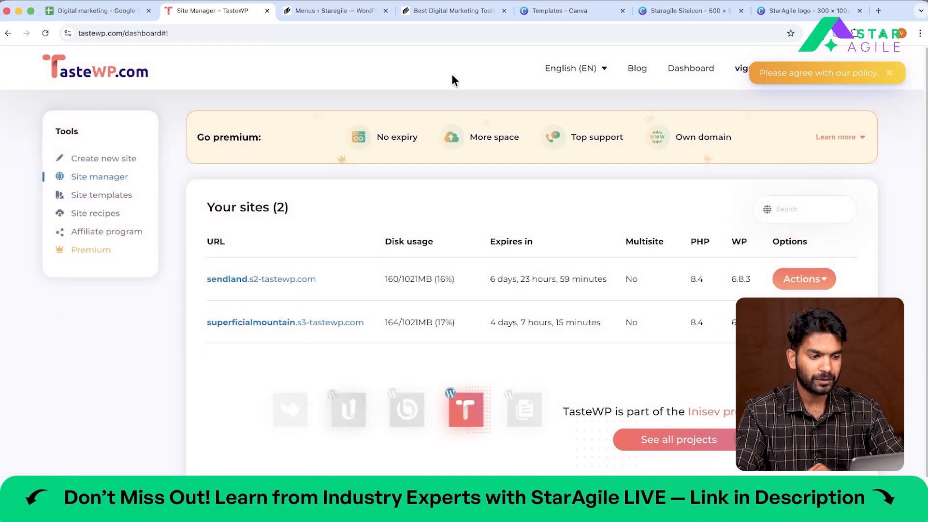
Switch back to the WordPress dashboard, open the list of all posts, and move every post to the trash in bulk
click(322, 11)
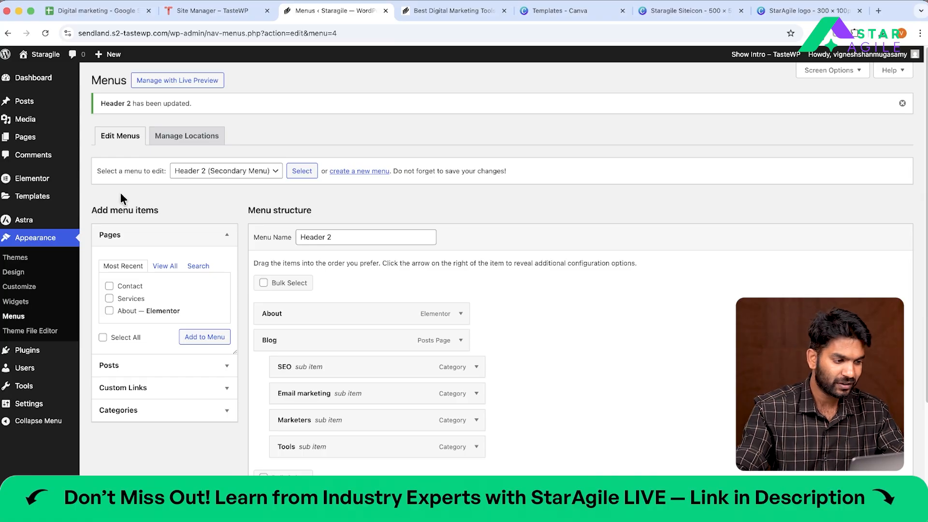
mouse_move(24, 109)
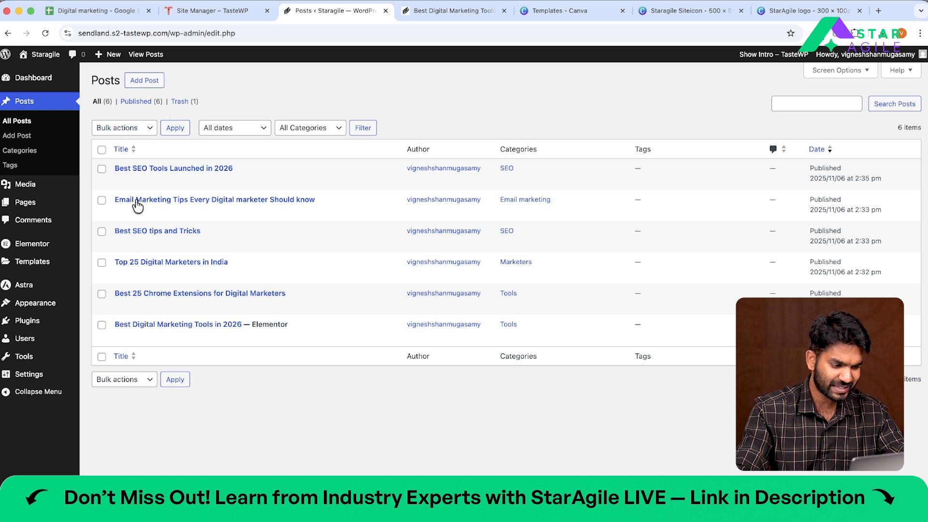
click(101, 149)
click(123, 128)
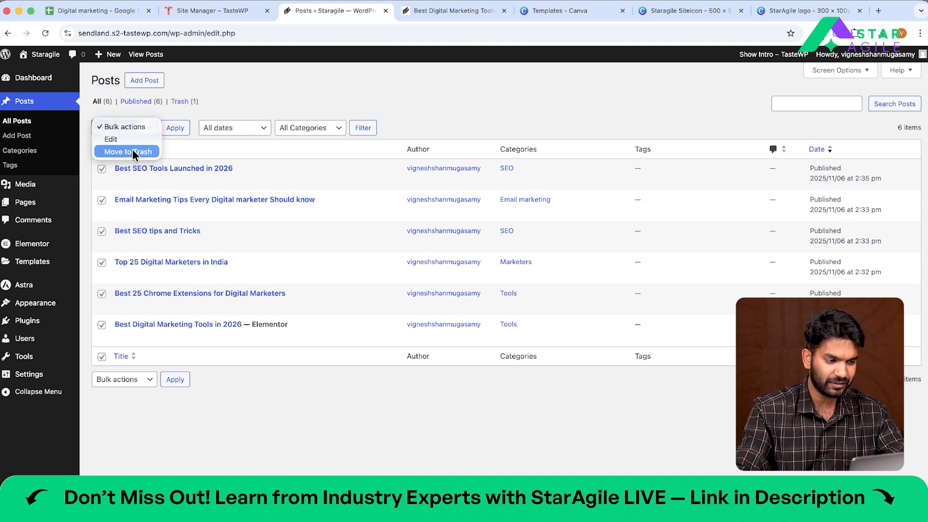
click(130, 152)
click(174, 129)
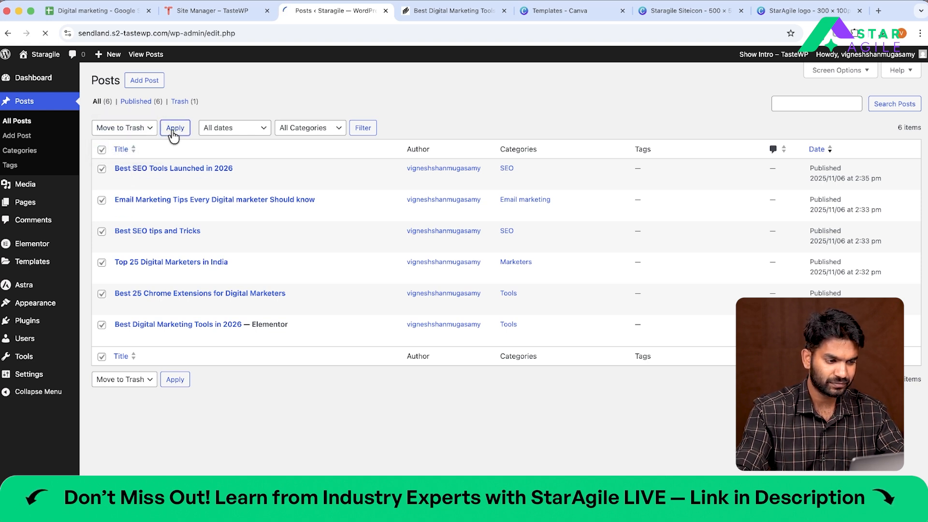
Open the list of all pages and move every page to the trash in bulk
mouse_move(38, 211)
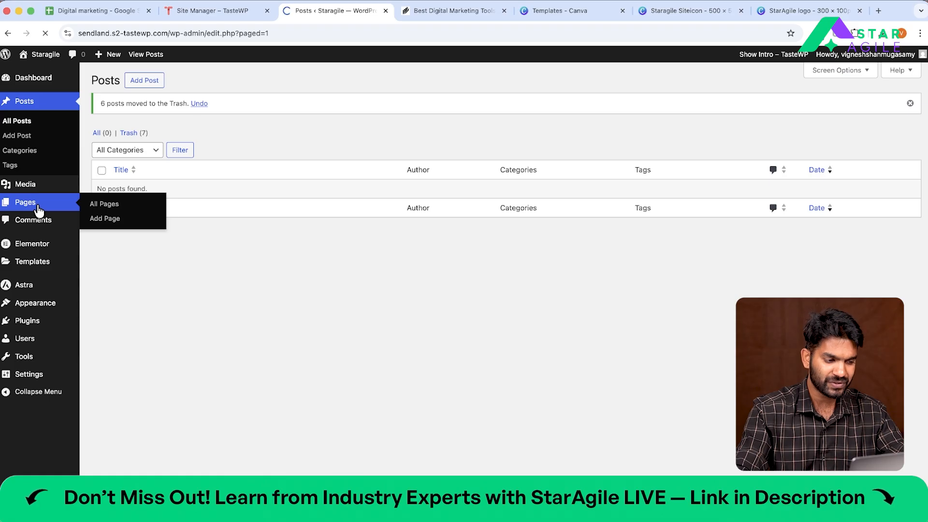
click(102, 149)
click(124, 128)
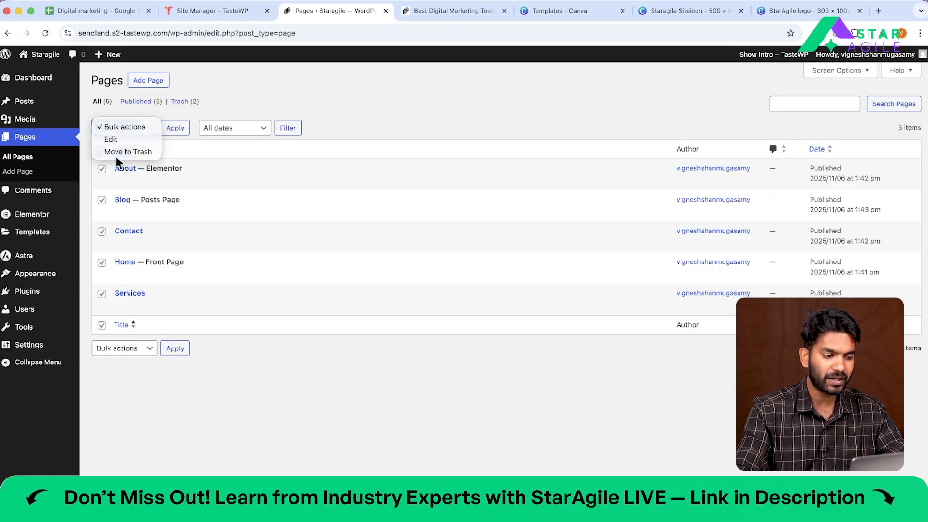
click(127, 151)
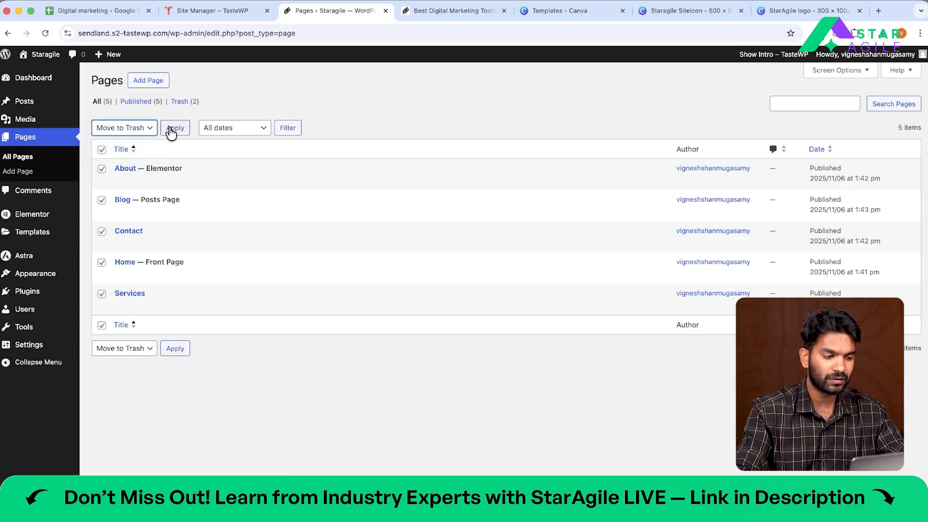
click(170, 132)
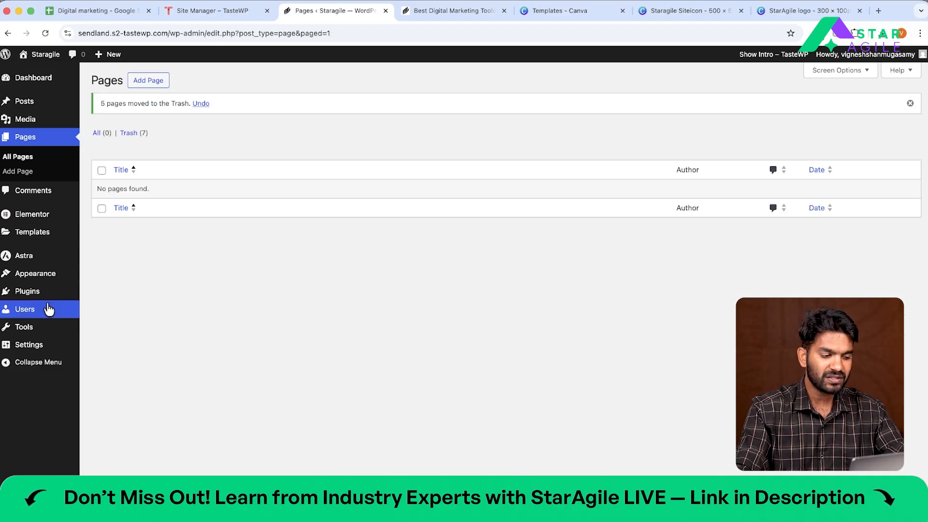
Open the installed plugins, deactivate Elementor without choosing a feedback reason, and delete the plugin
mouse_move(35, 295)
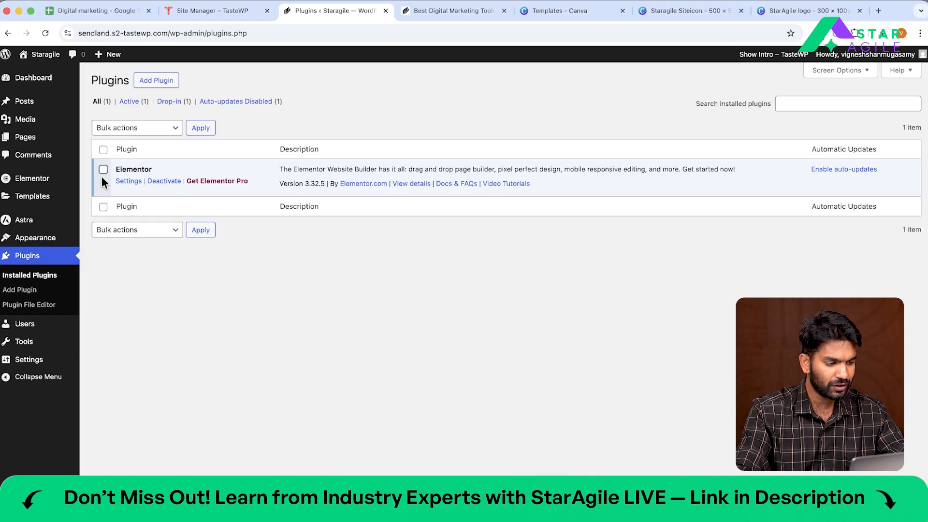
click(106, 129)
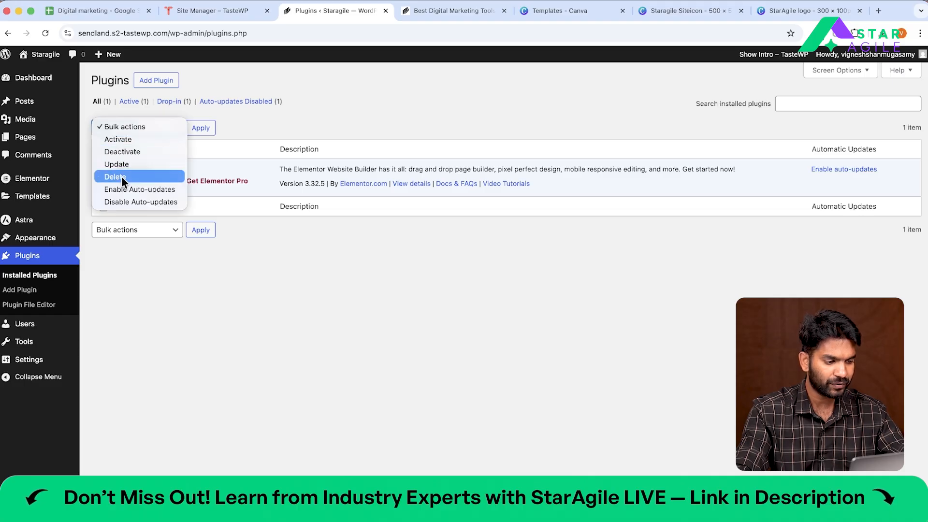
click(239, 144)
click(166, 181)
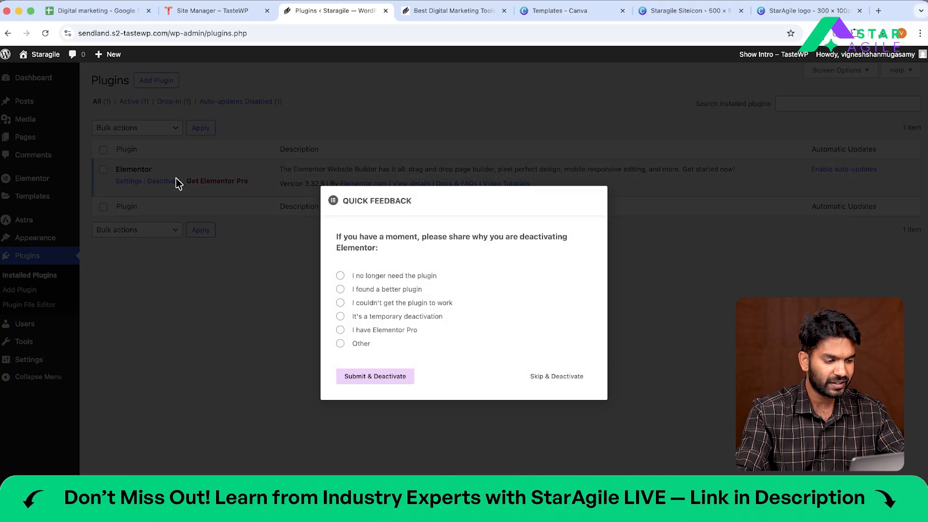
click(383, 377)
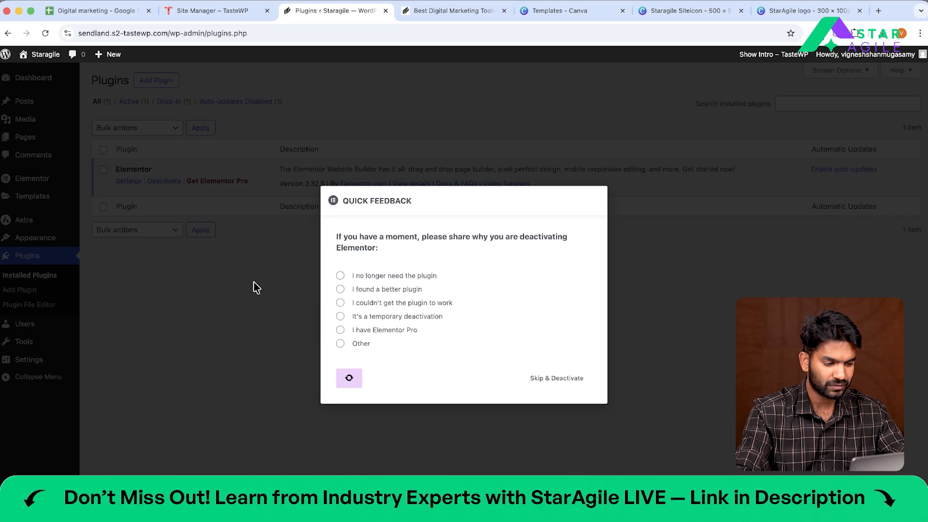
click(556, 378)
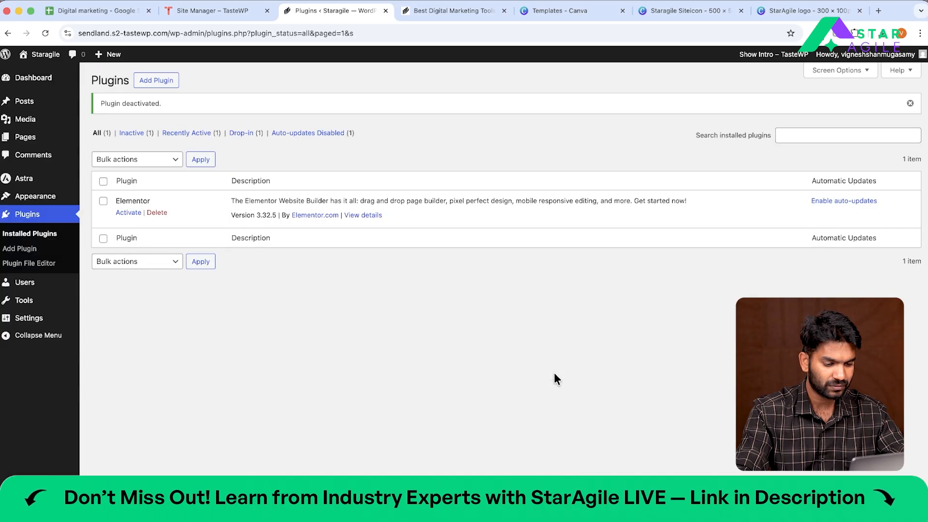
click(161, 212)
click(551, 102)
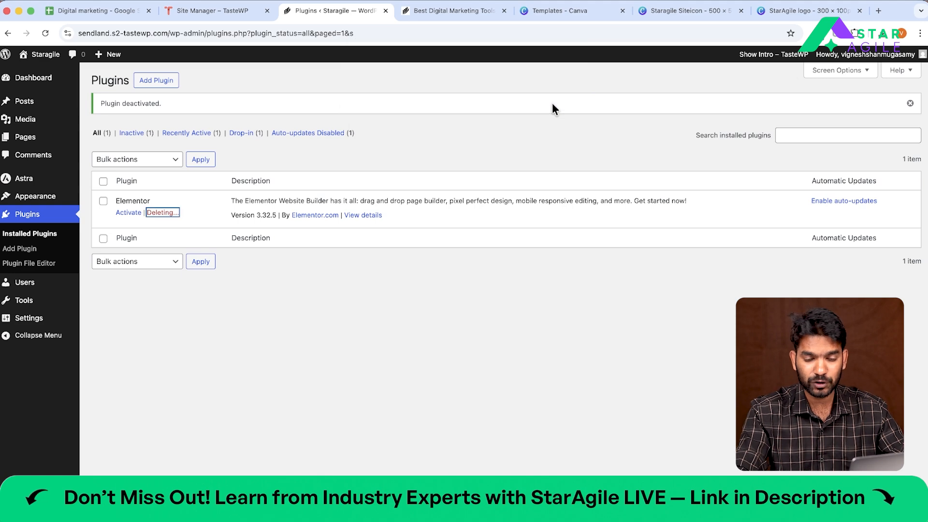
Switch to the live site and view its homepage through the StarAgile logo
click(437, 10)
scroll(261, 121, down, 1)
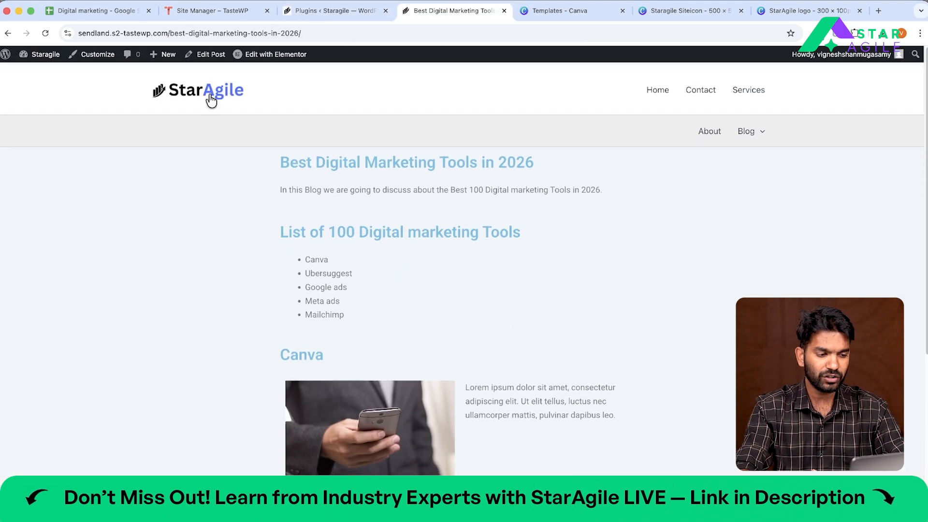
click(211, 95)
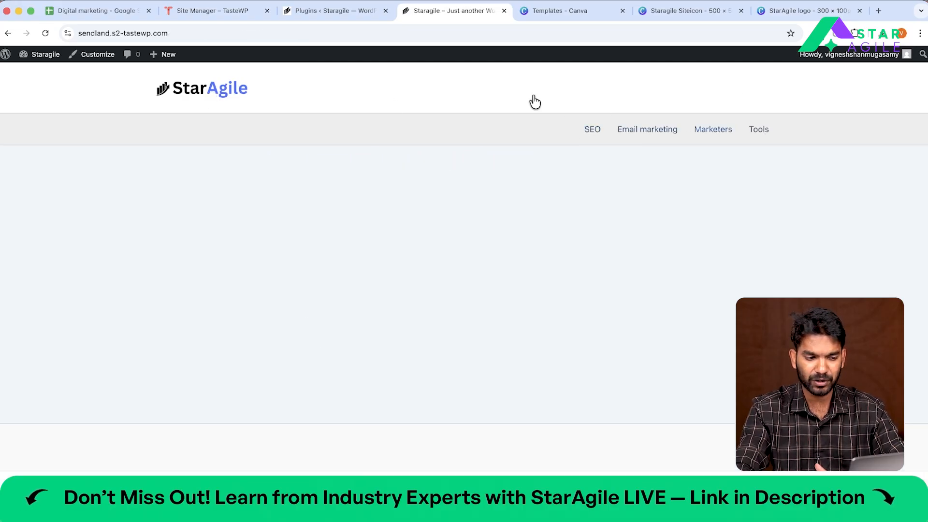
Return to the WordPress dashboard, open the post categories, and delete Email marketing, Marketers, SEO and Tools in bulk
click(321, 13)
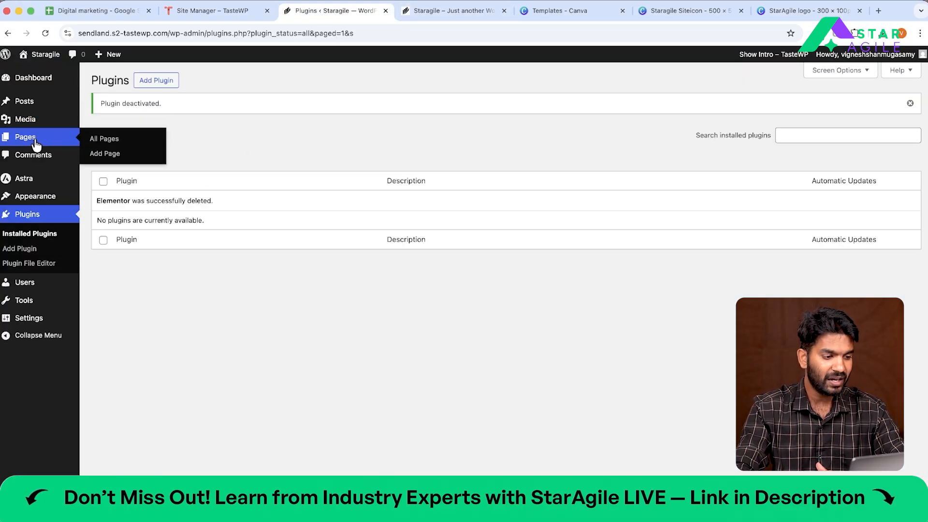
mouse_move(38, 125)
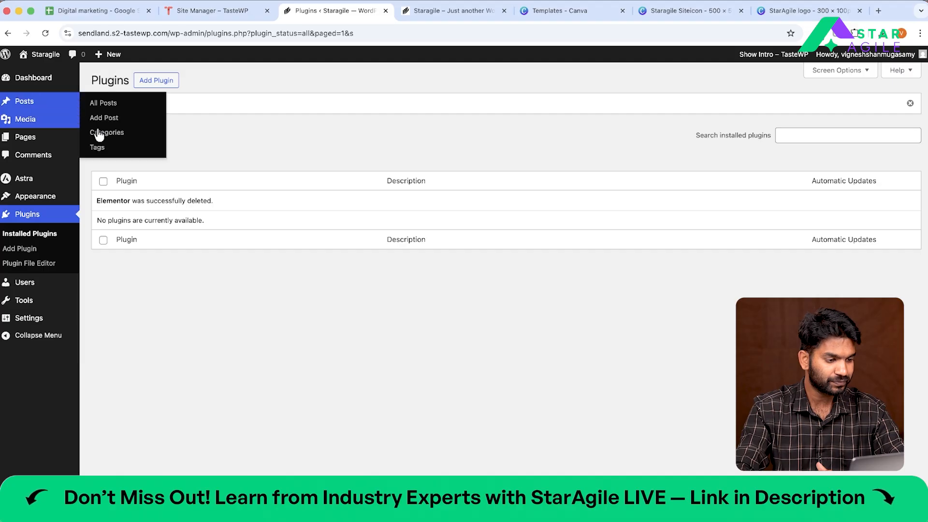
click(123, 137)
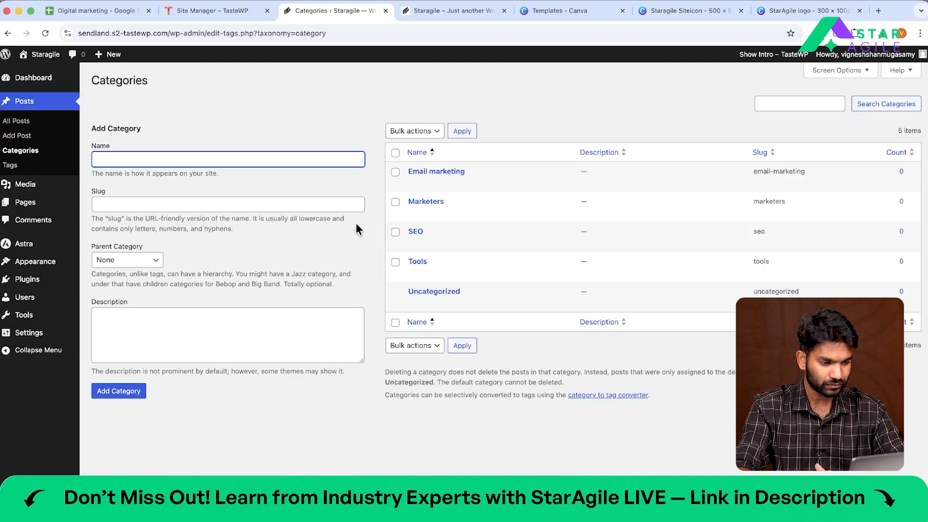
click(395, 153)
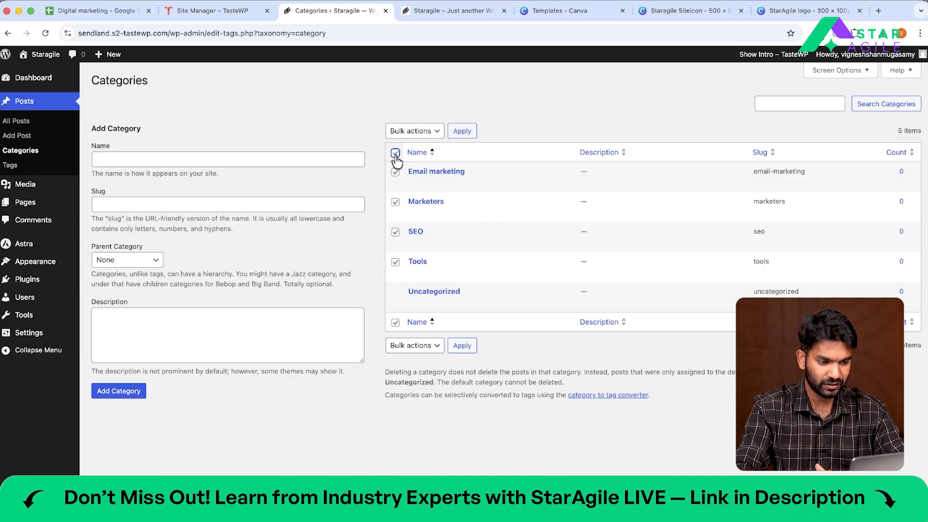
click(408, 135)
click(410, 146)
click(462, 132)
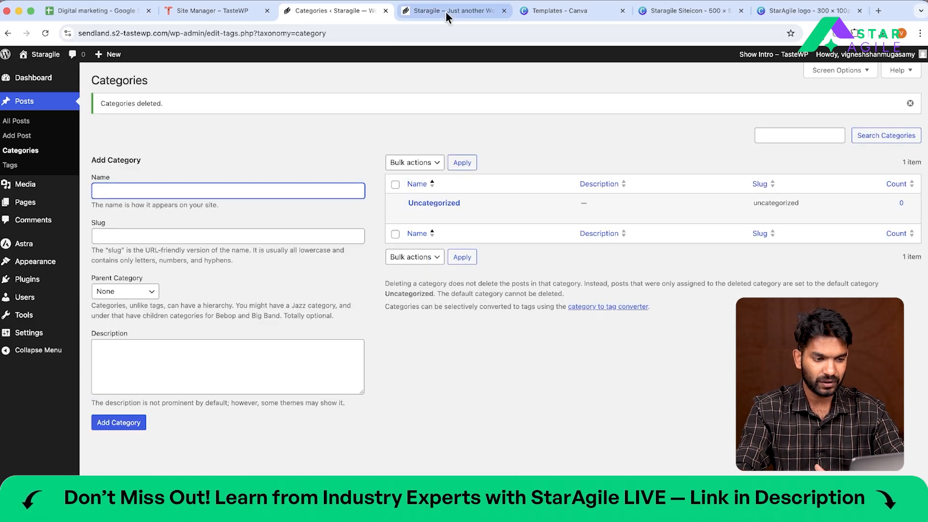
Reload the live homepage to check its header menu after the category deletion
click(446, 11)
right_click(441, 101)
click(466, 131)
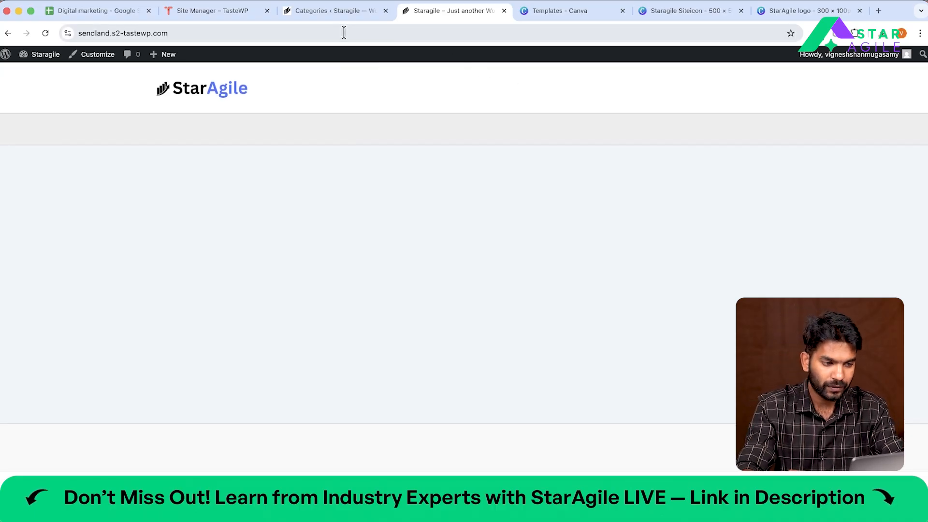
Switch to the text notes and add the heading "Templates :" below the site logo and icon sizes
click(337, 13)
key(super+Tab)
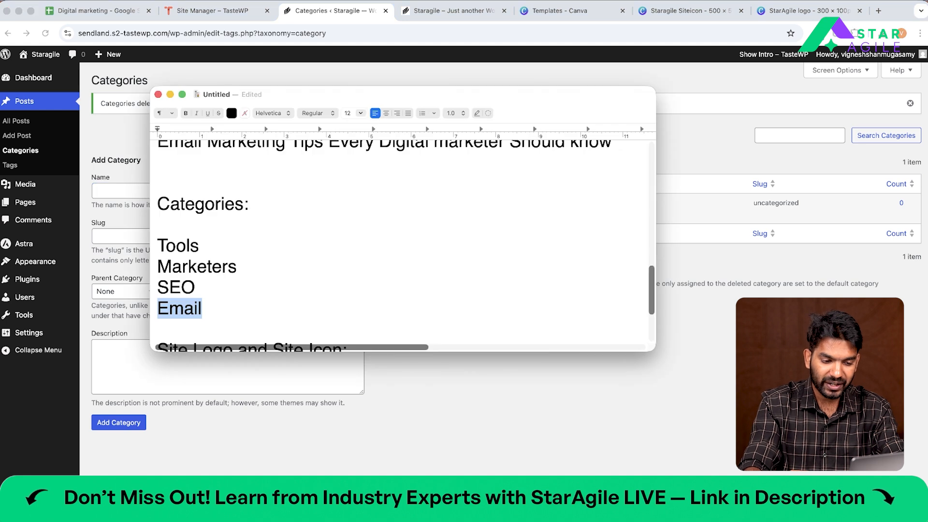
scroll(381, 306, down, 5)
click(368, 310)
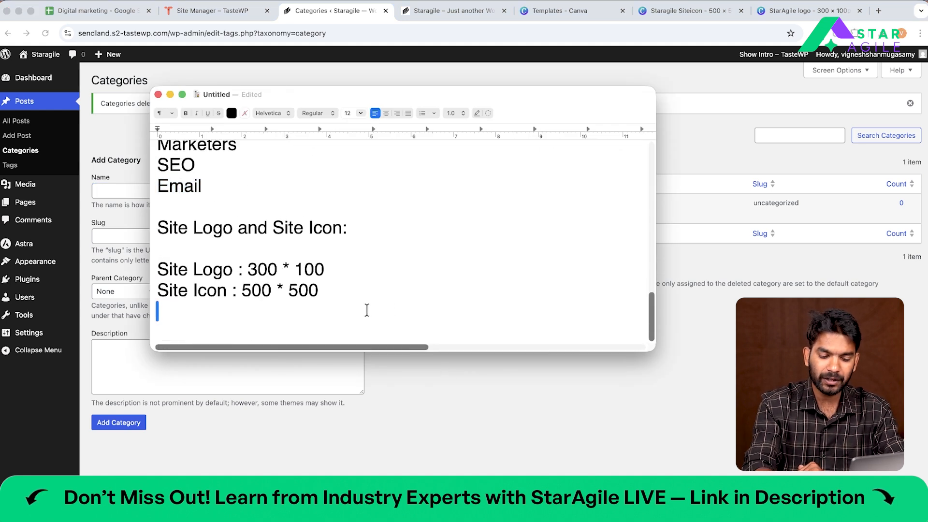
key(Return)
key(Return)
key(Return)
text(Tem)
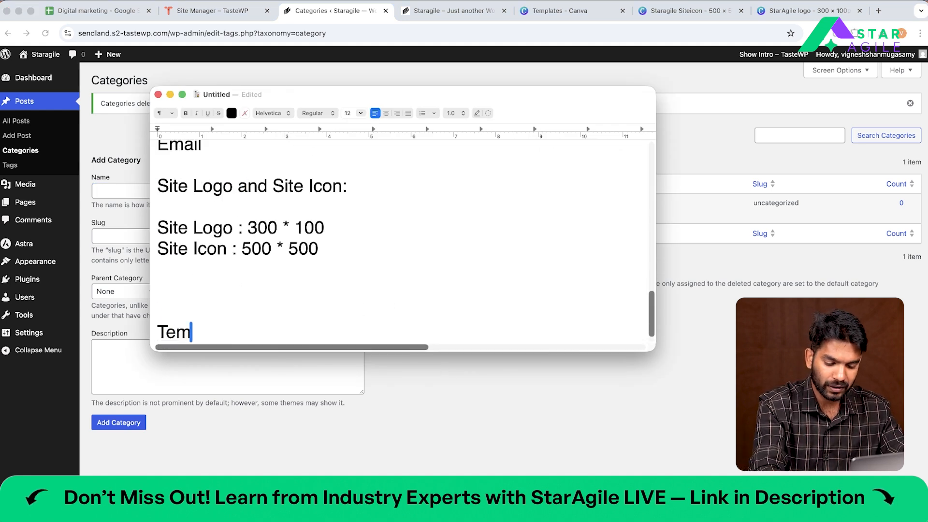
text(plates :)
key(Return)
key(Return)
key(Return)
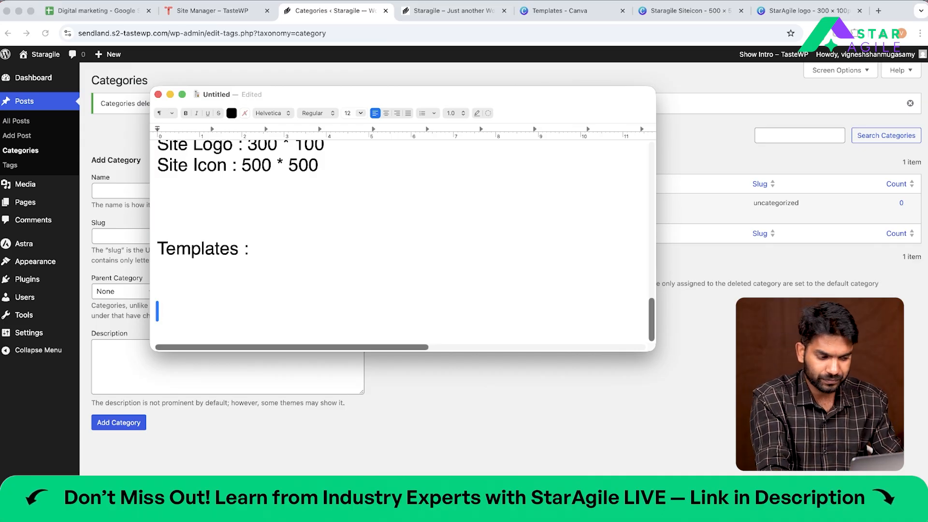
Add the lines "Upload theme - Blocksy" and "Plugin - Blocksy Companion" under the Templates heading
key(BackSpace)
text(Upl)
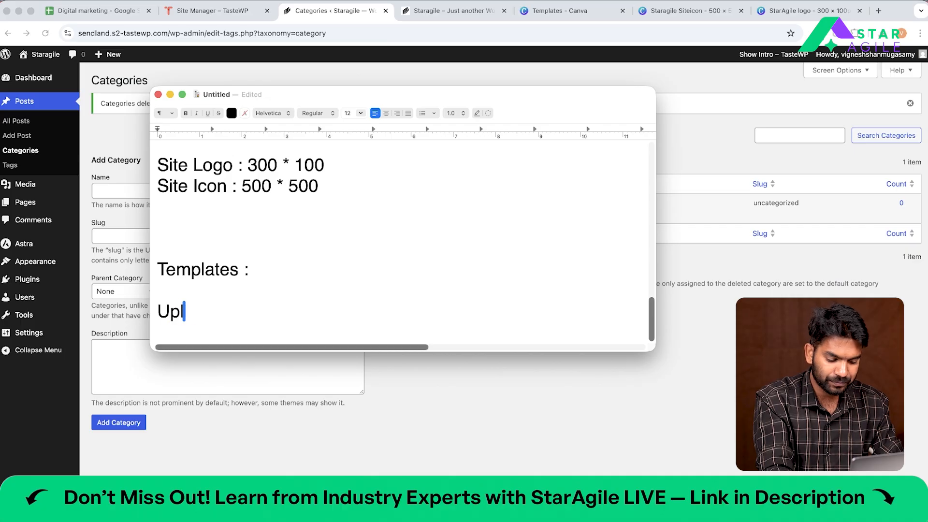
text(oad theme )
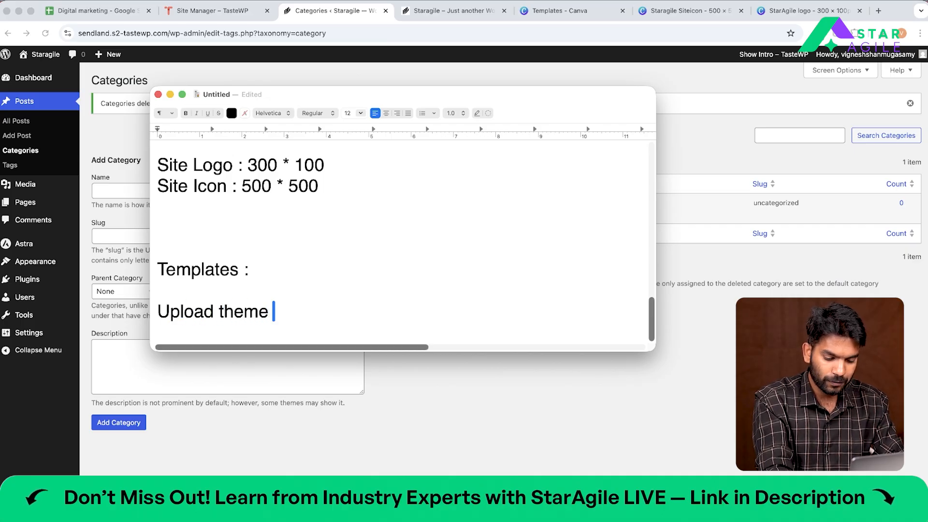
text(- Blocksy)
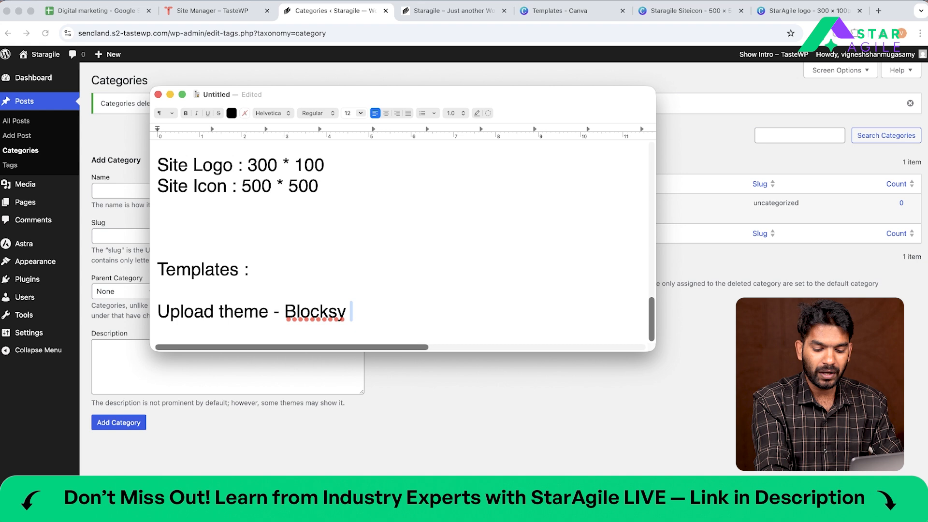
key(Return)
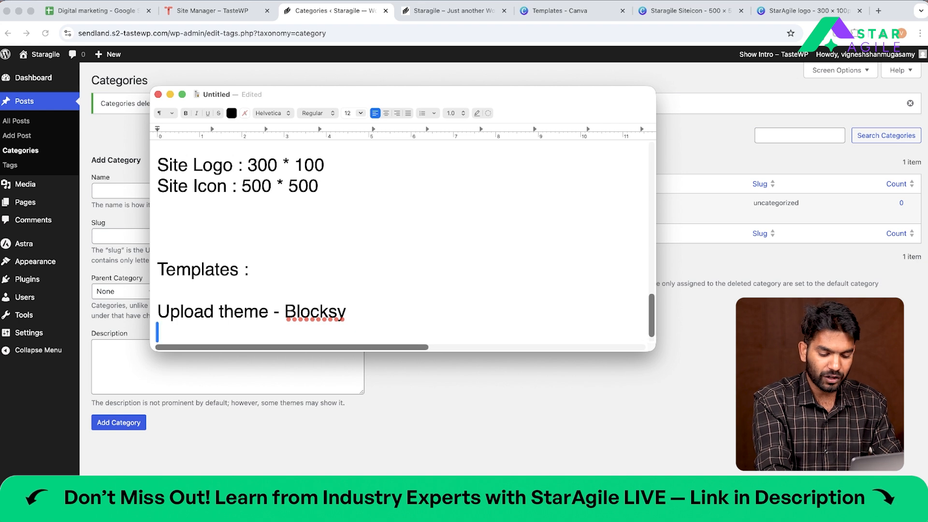
text(Plugin )
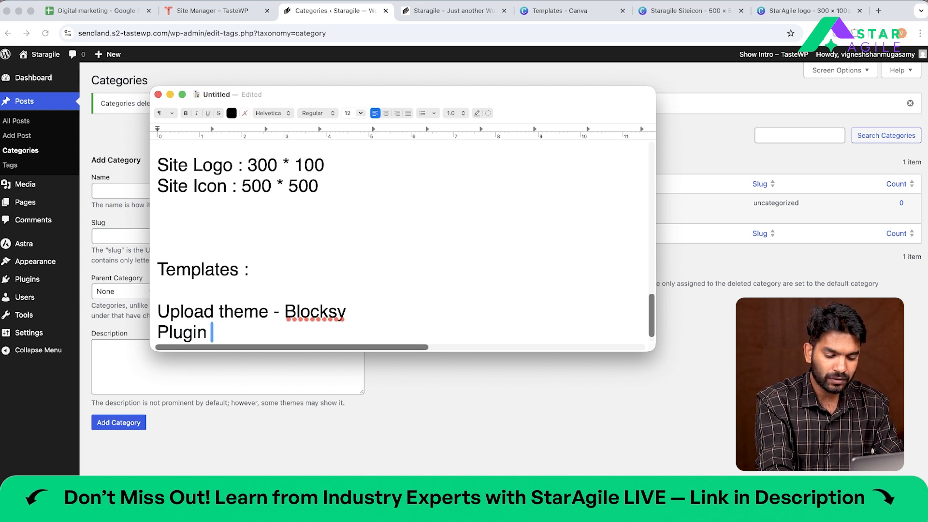
text(- B)
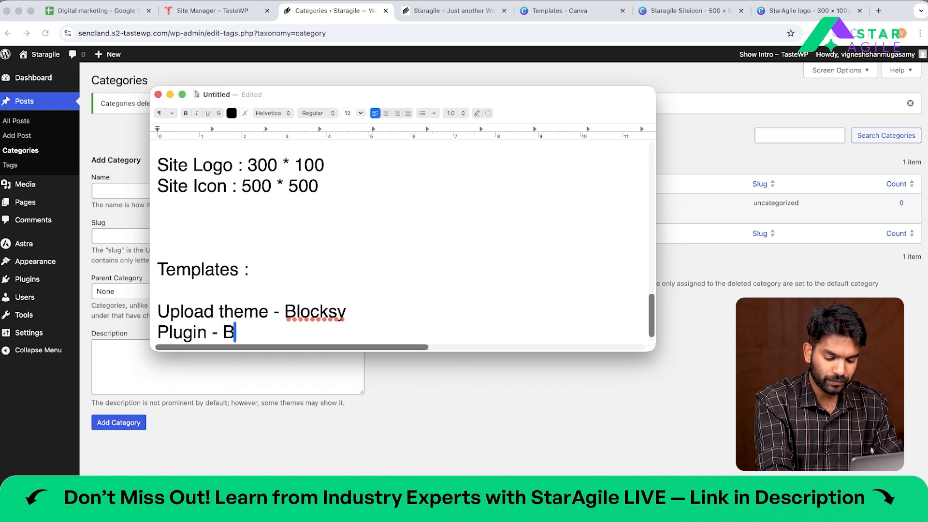
text(locksy Companion)
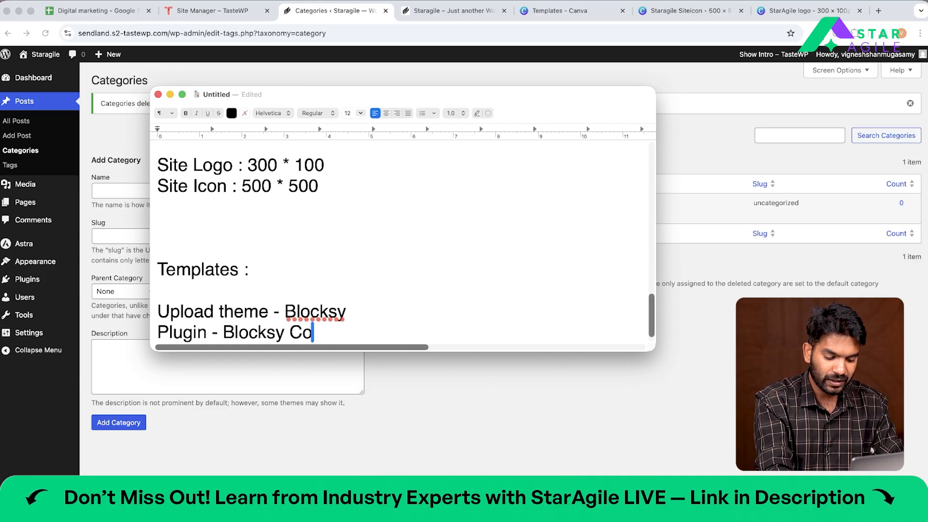
key(Return)
key(Return)
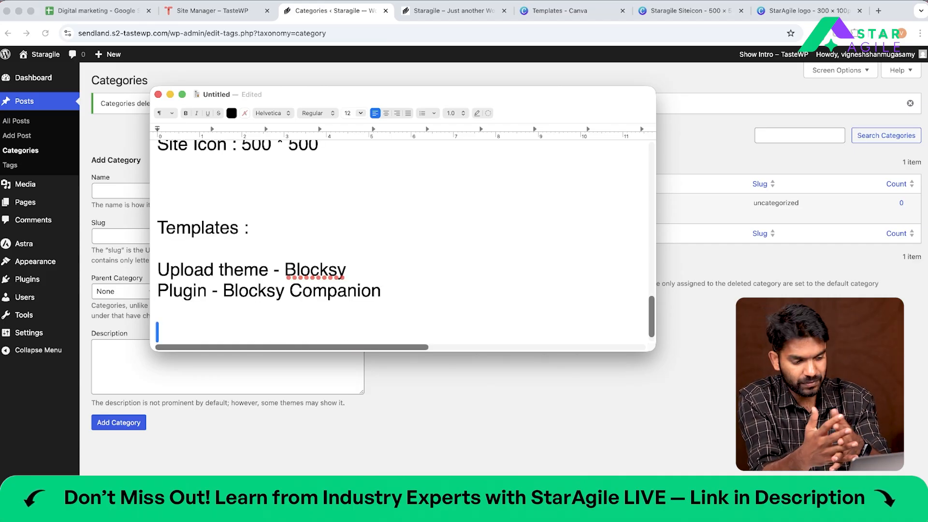
double_click(328, 269)
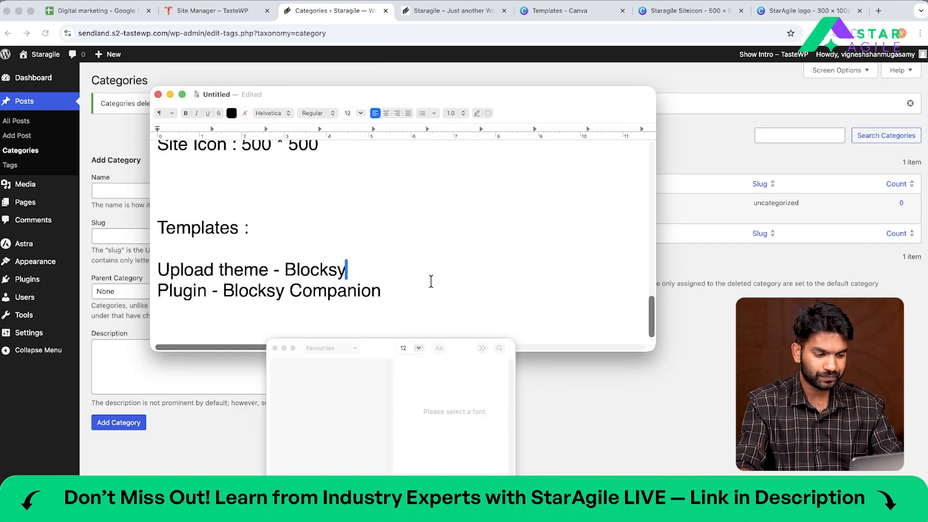
Return to the browser, open a new tab, and close the three Canva tabs
click(582, 423)
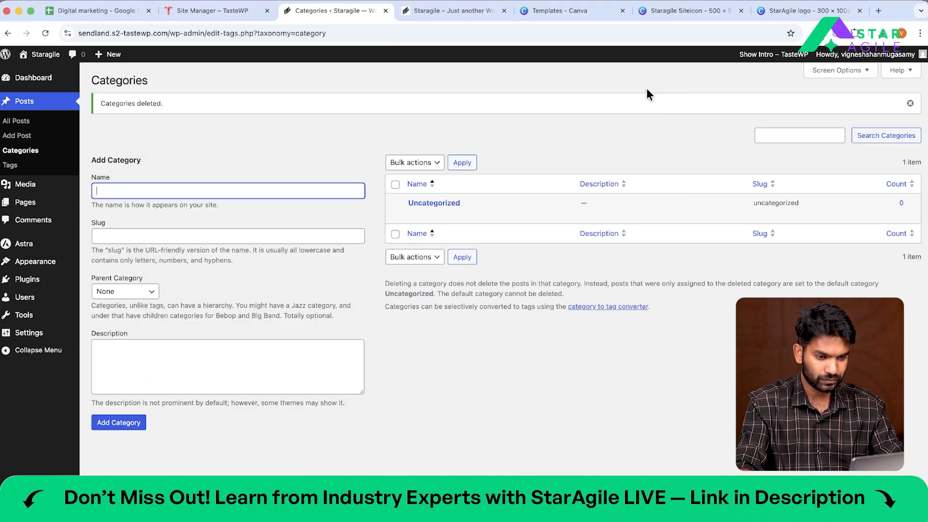
click(879, 10)
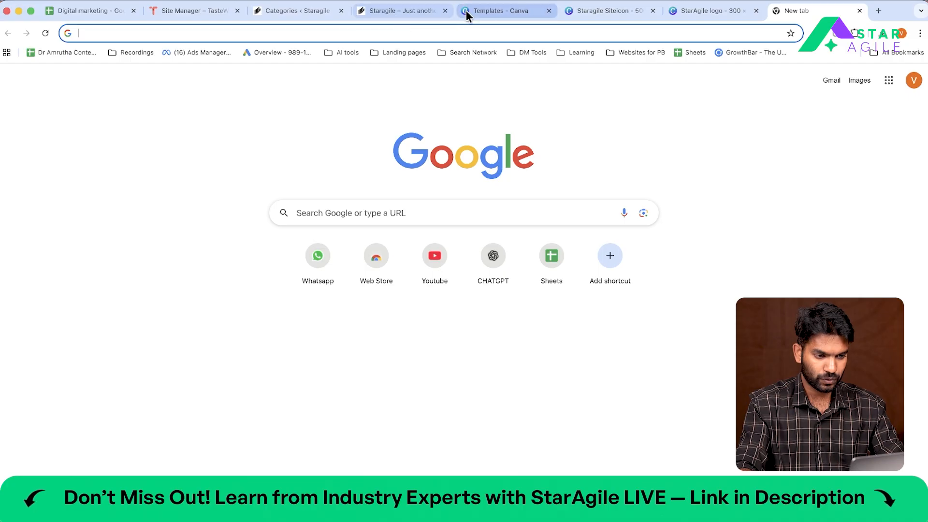
click(532, 11)
click(550, 11)
click(549, 11)
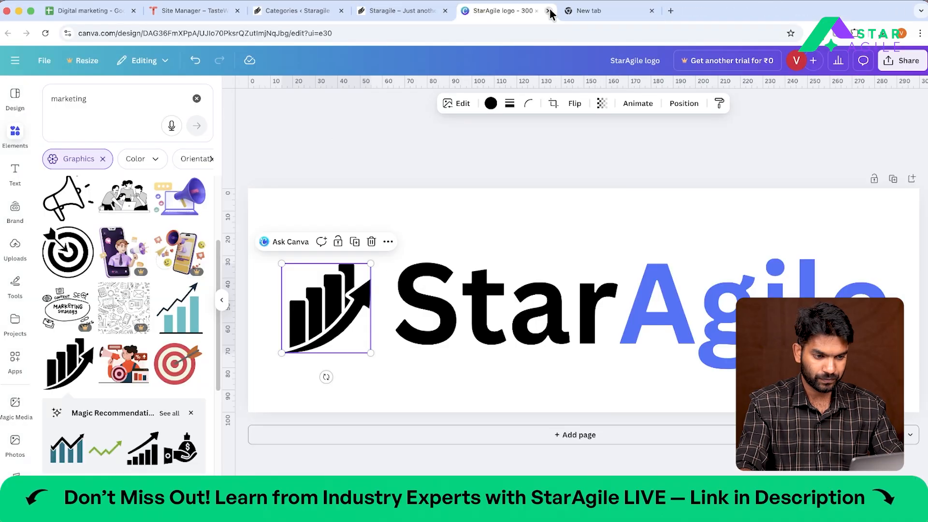
click(549, 10)
click(549, 11)
click(546, 10)
Search the web for "blocksy theme" and open the Blocksy theme's official page on creativethemes.com
text(blo)
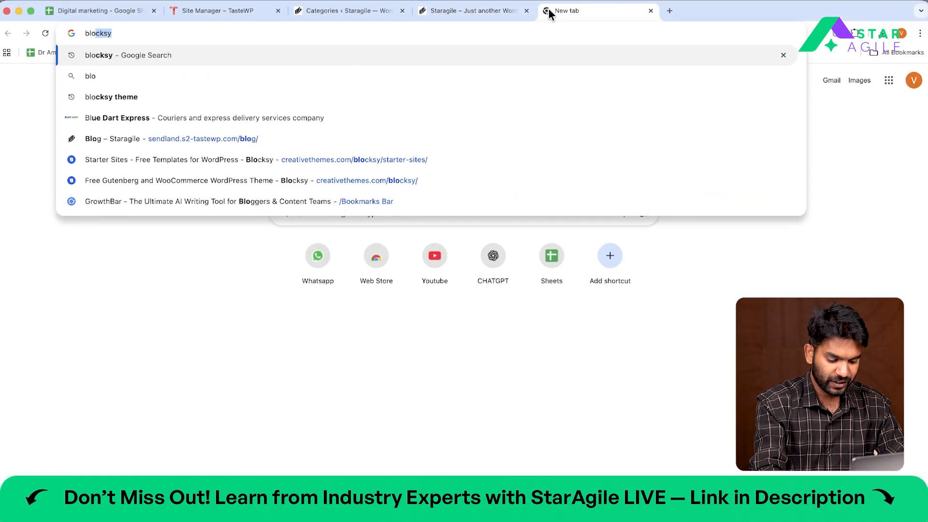
text(cksy the)
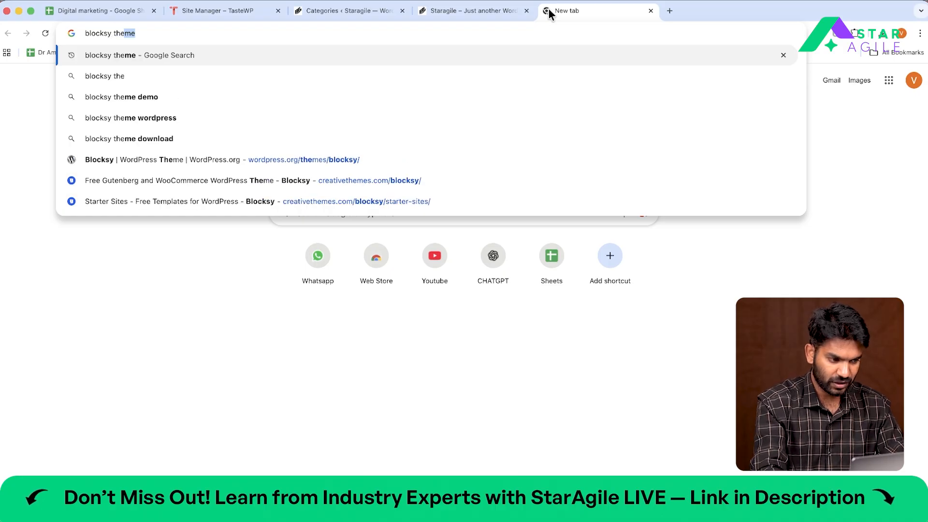
key(Return)
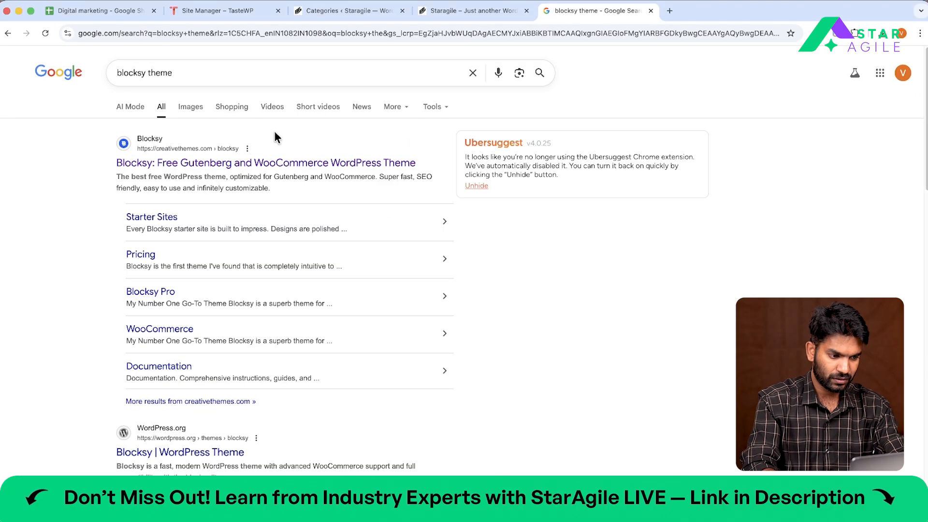
click(245, 160)
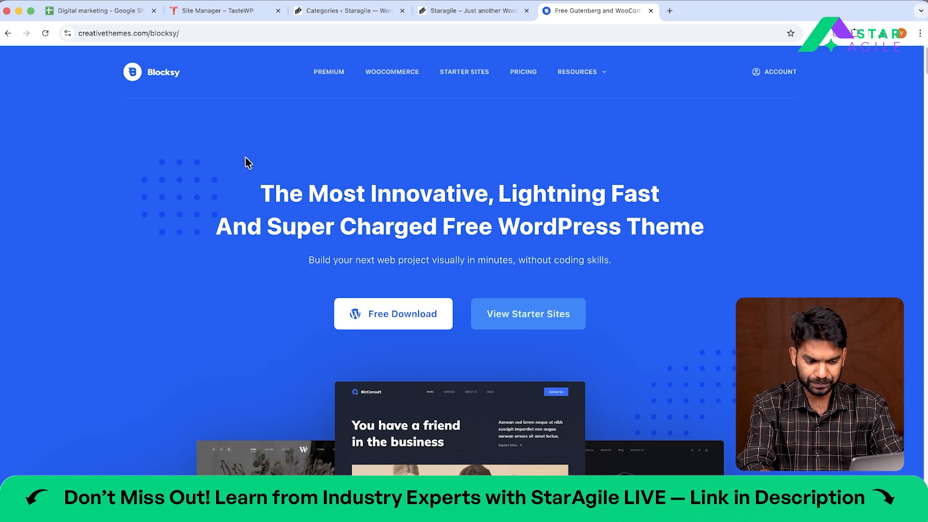
Open Blocksy's starter sites gallery and browse the available templates as far as the Renovation row
scroll(247, 160, down, 3)
click(541, 240)
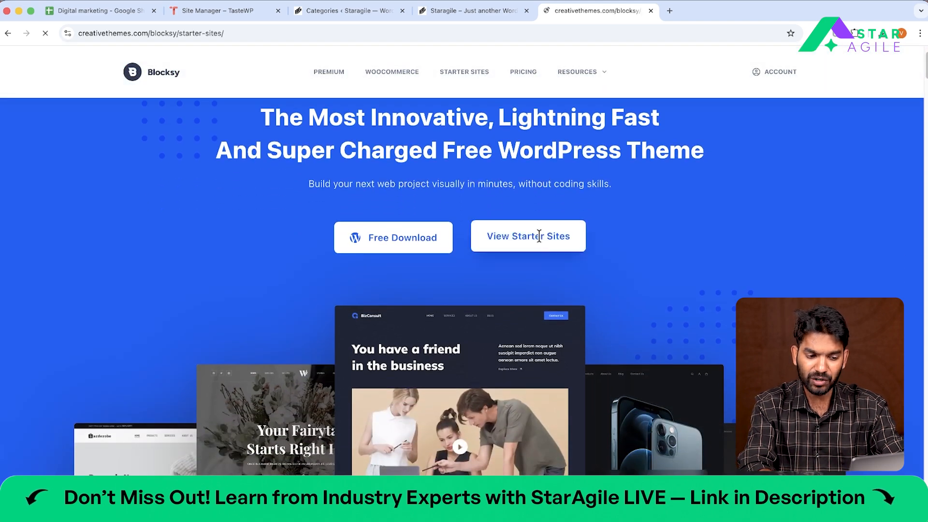
scroll(539, 241, down, 2)
scroll(539, 236, down, 2)
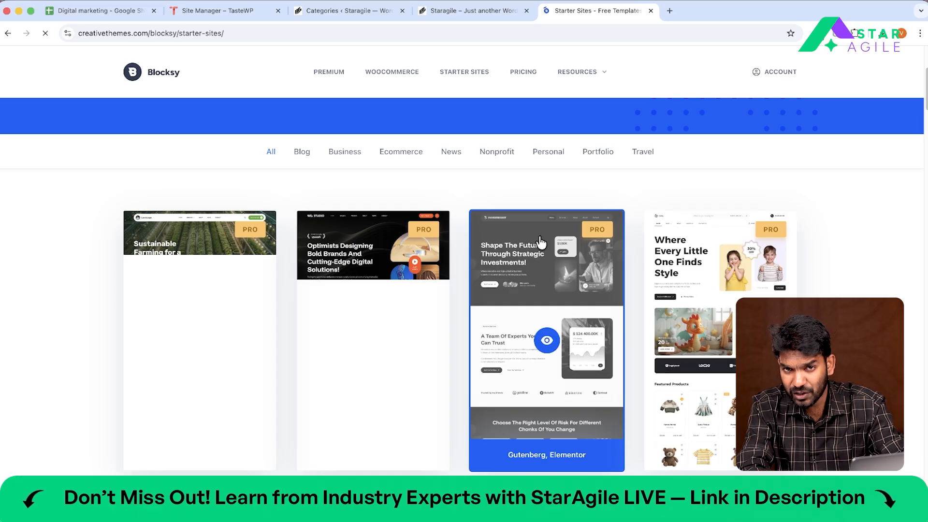
scroll(540, 240, down, 10)
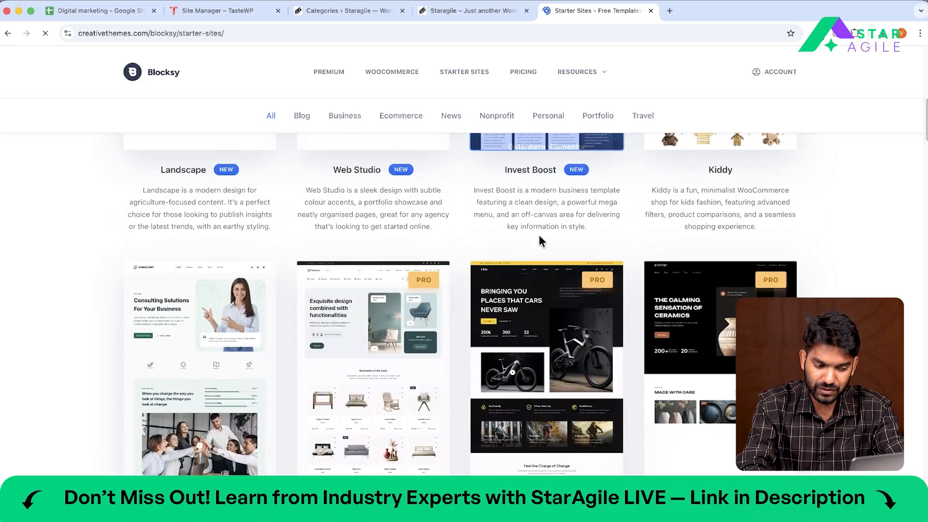
scroll(541, 240, down, 12)
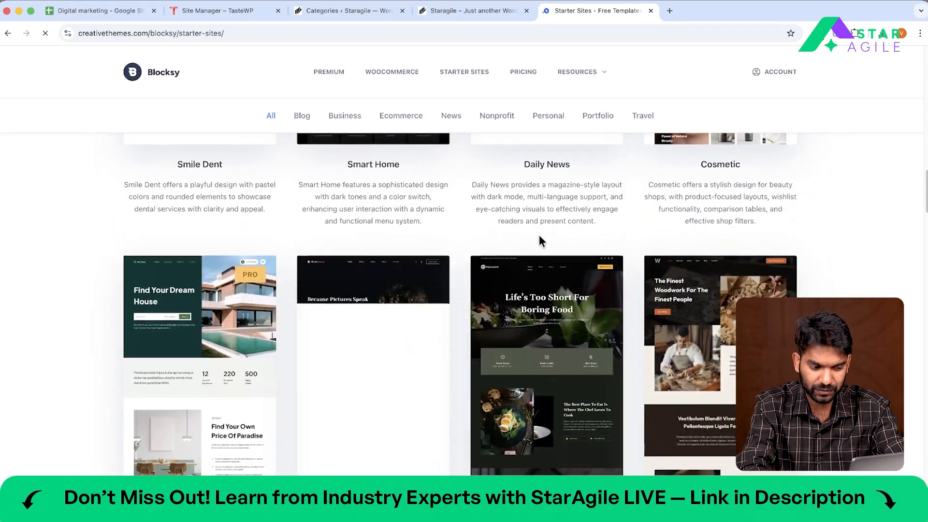
scroll(540, 236, down, 5)
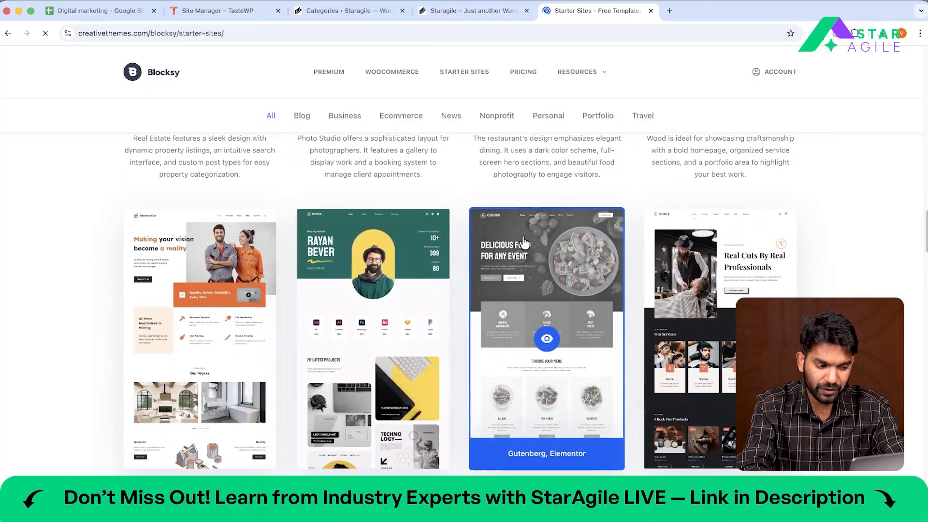
Open the Renovation template briefly, return to the starter sites gallery and compare the templates around it
click(149, 287)
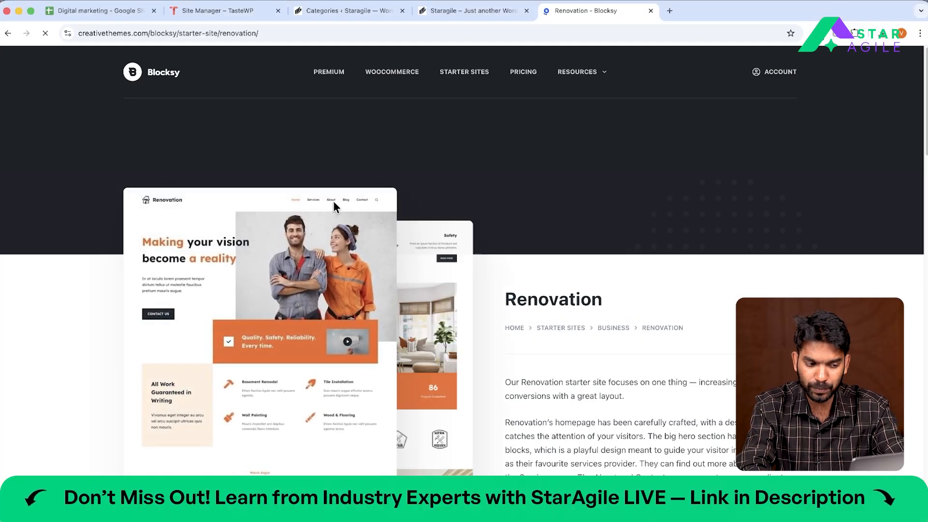
scroll(312, 210, left, 5)
scroll(441, 333, down, 10)
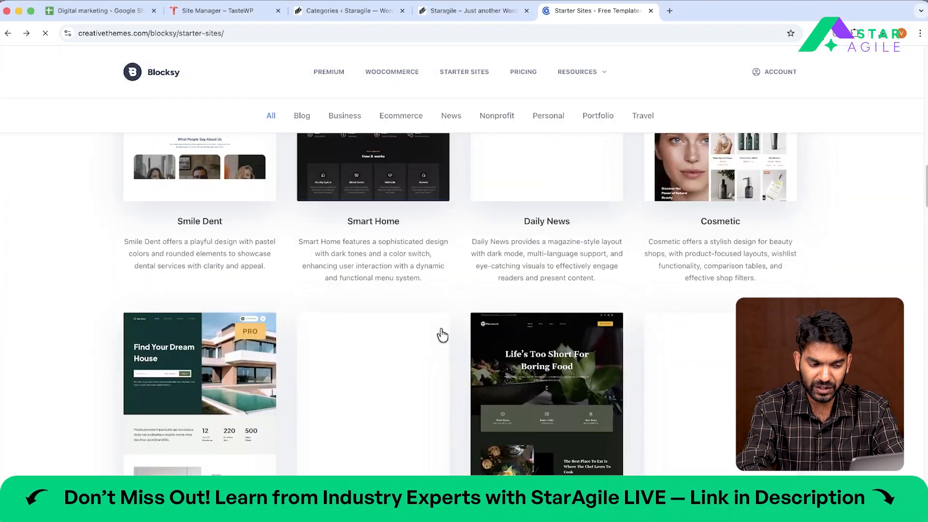
scroll(443, 335, up, 2)
scroll(442, 335, down, 6)
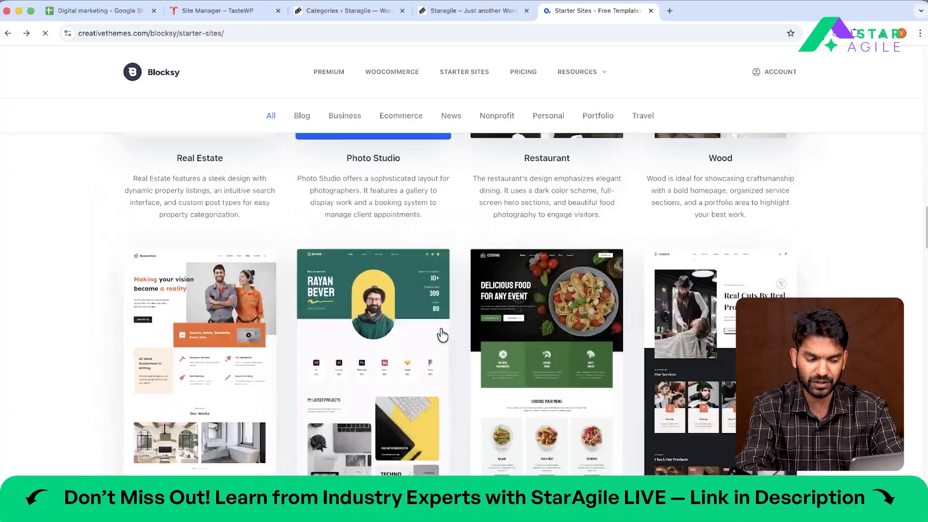
scroll(442, 335, up, 4)
scroll(443, 335, down, 8)
scroll(441, 331, down, 1)
scroll(440, 329, up, 5)
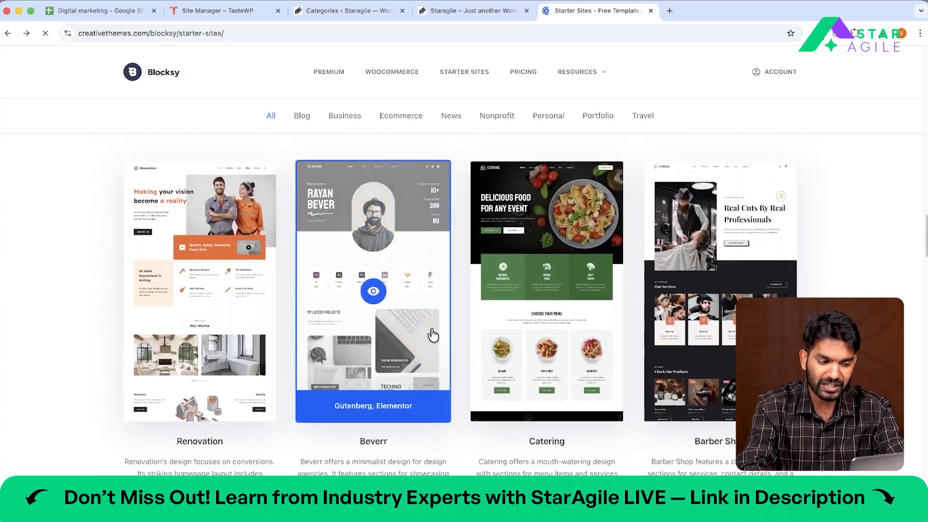
Open the Renovation starter site's details and read its description, supported page builders and bundled plugins
click(197, 271)
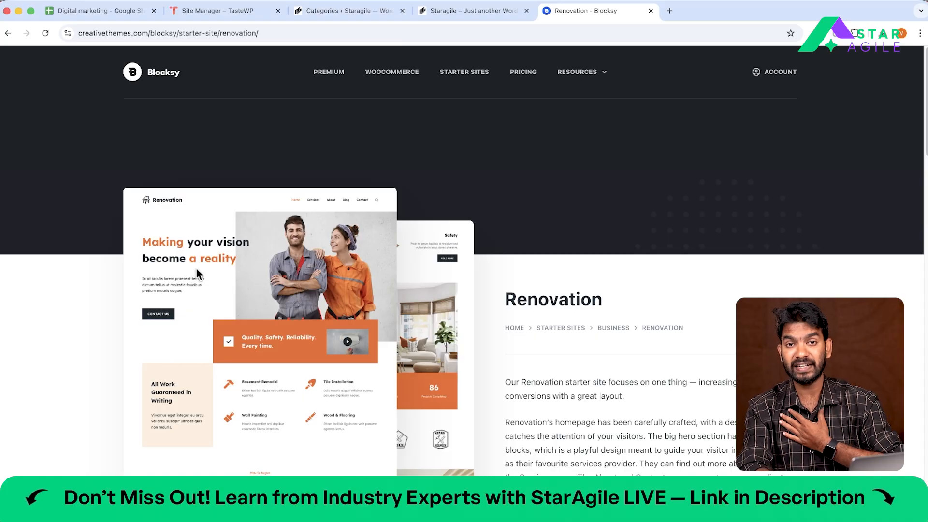
scroll(205, 233, down, 3)
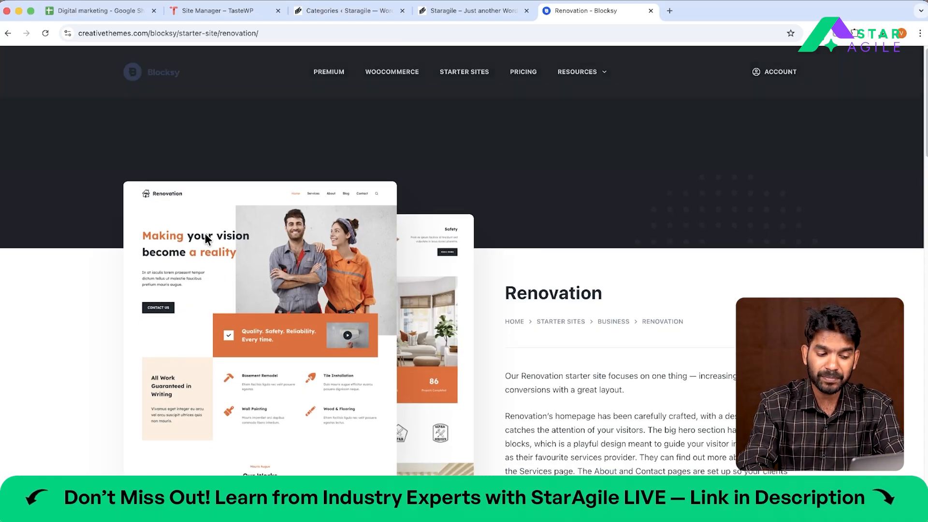
scroll(205, 233, down, 2)
scroll(205, 233, up, 1)
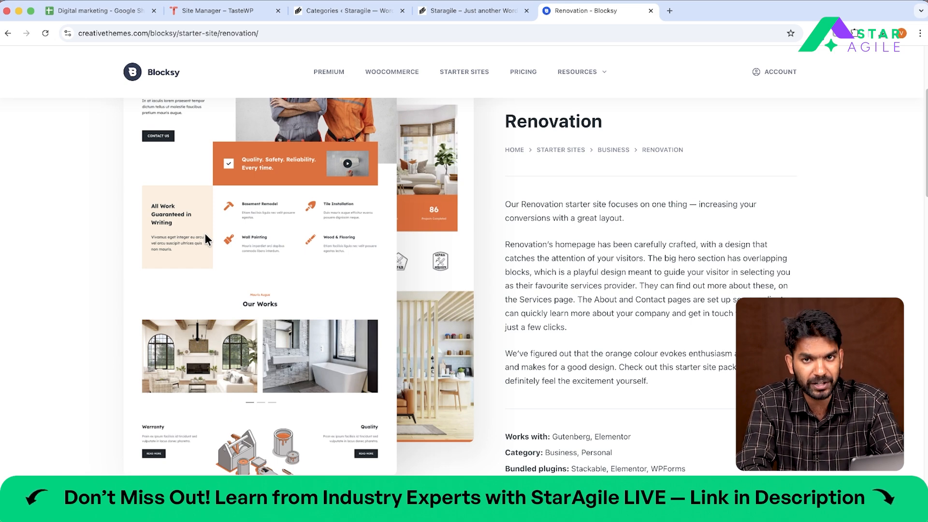
scroll(364, 320, down, 1)
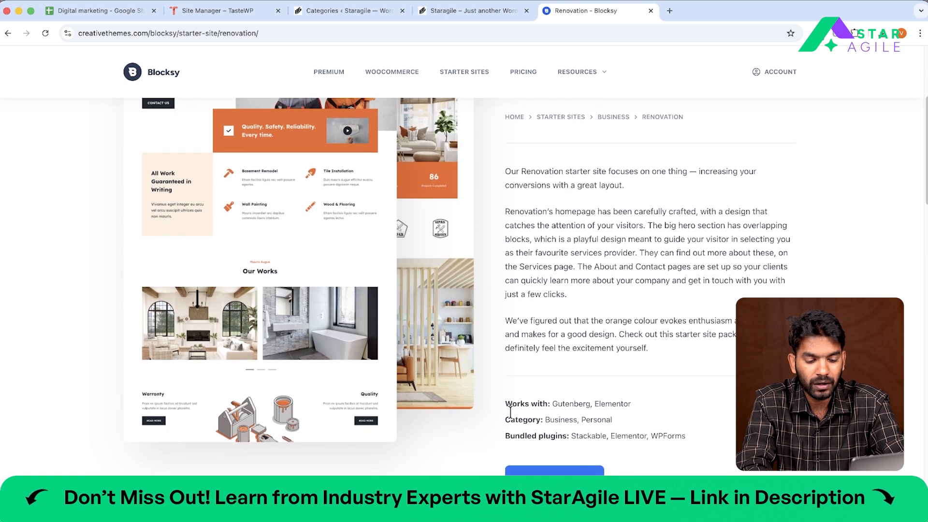
Open the Renovation live demo and look through its Services, About and Blog pages and its full homepage
click(552, 472)
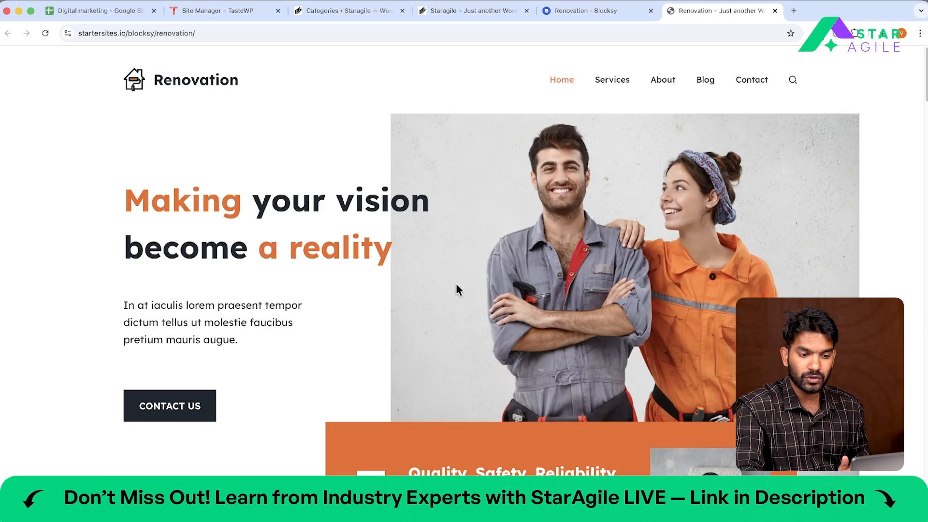
click(598, 93)
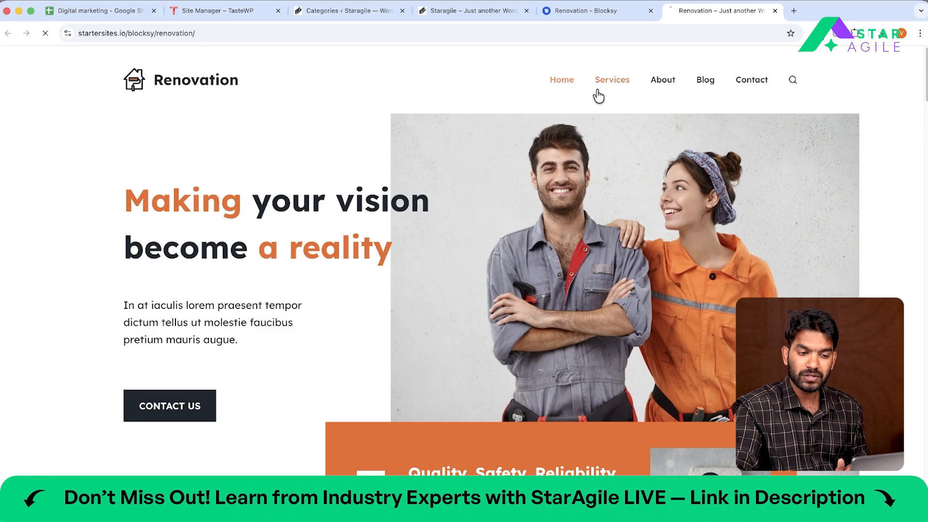
click(655, 77)
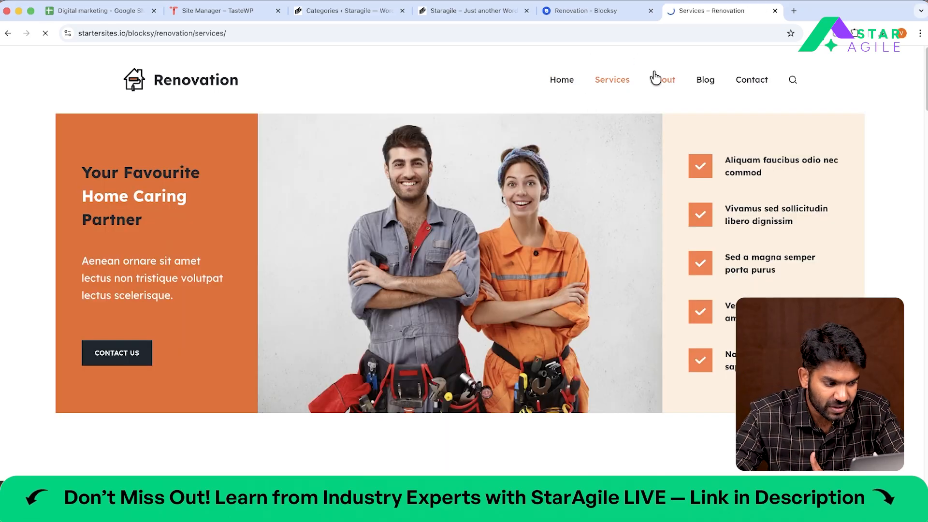
click(716, 81)
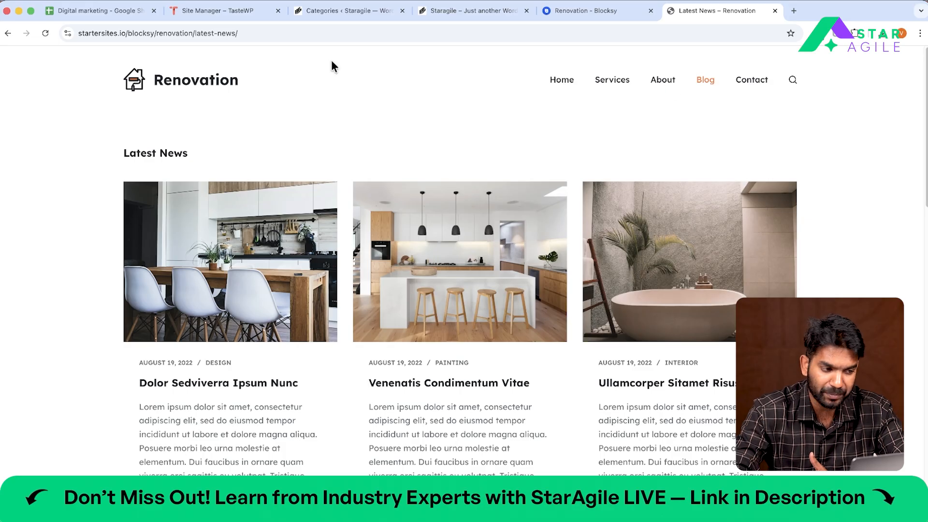
click(185, 79)
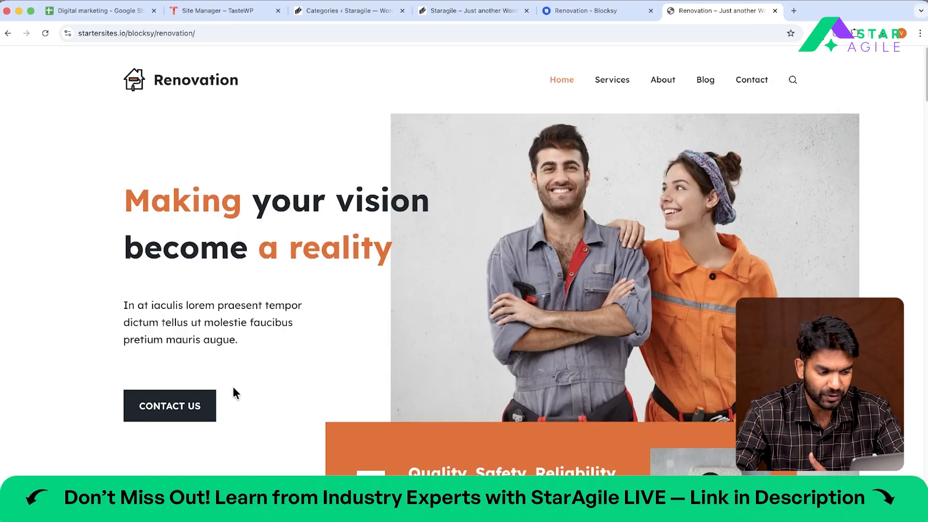
scroll(233, 387, down, 10)
scroll(233, 387, up, 10)
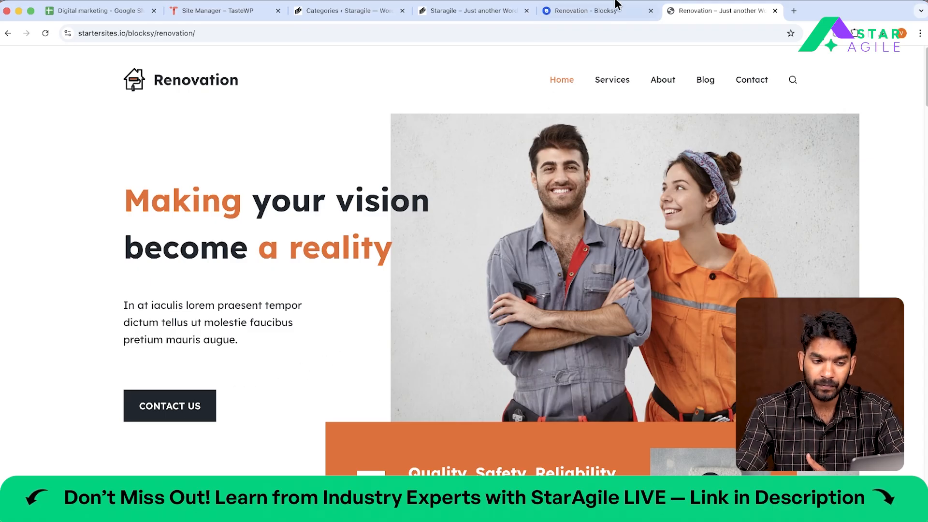
Return to the Blocksy theme's main page and download the free theme from its WordPress.org listing
click(602, 10)
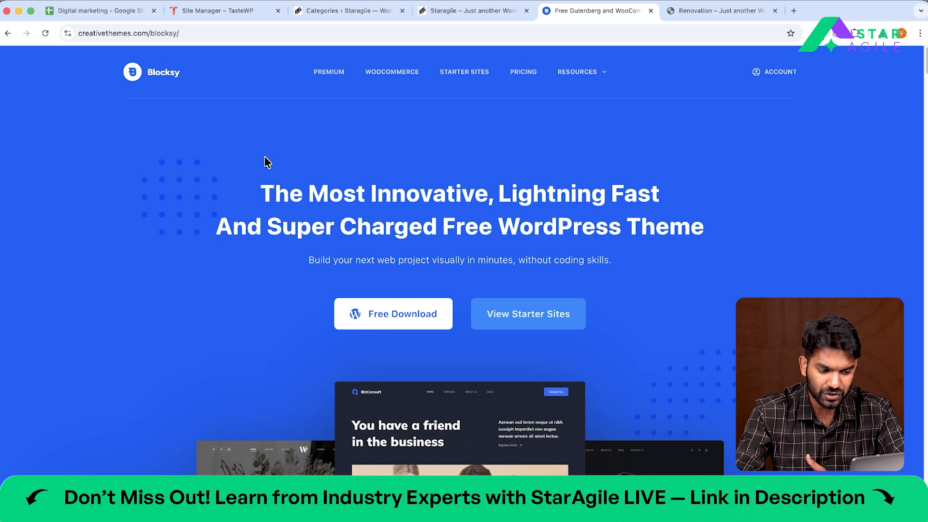
click(404, 318)
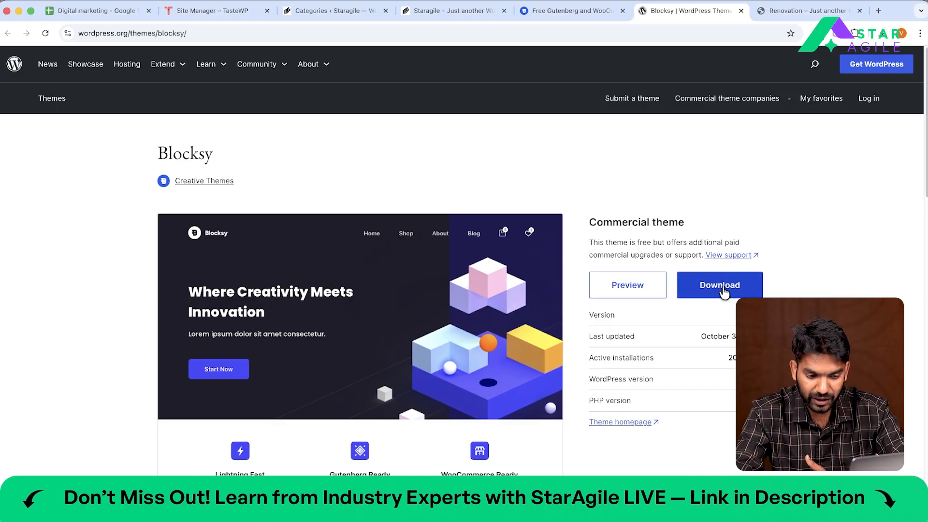
click(723, 292)
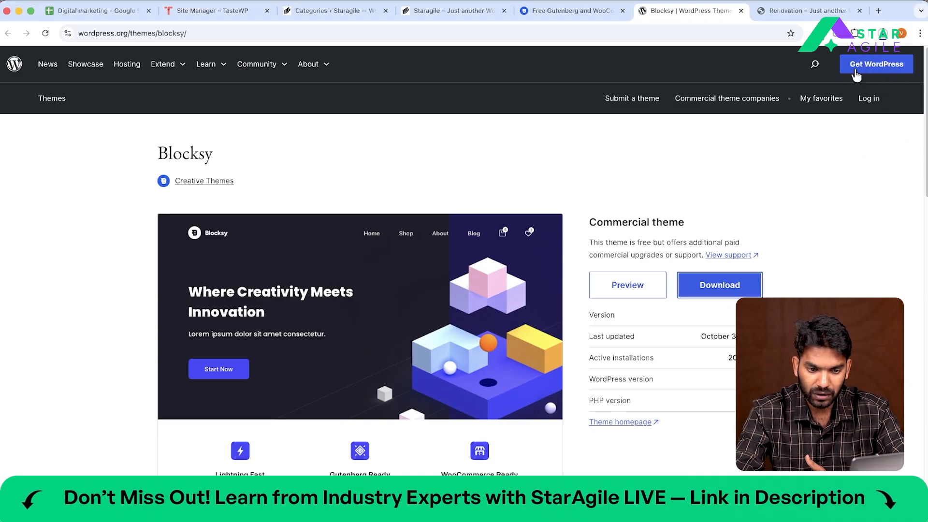